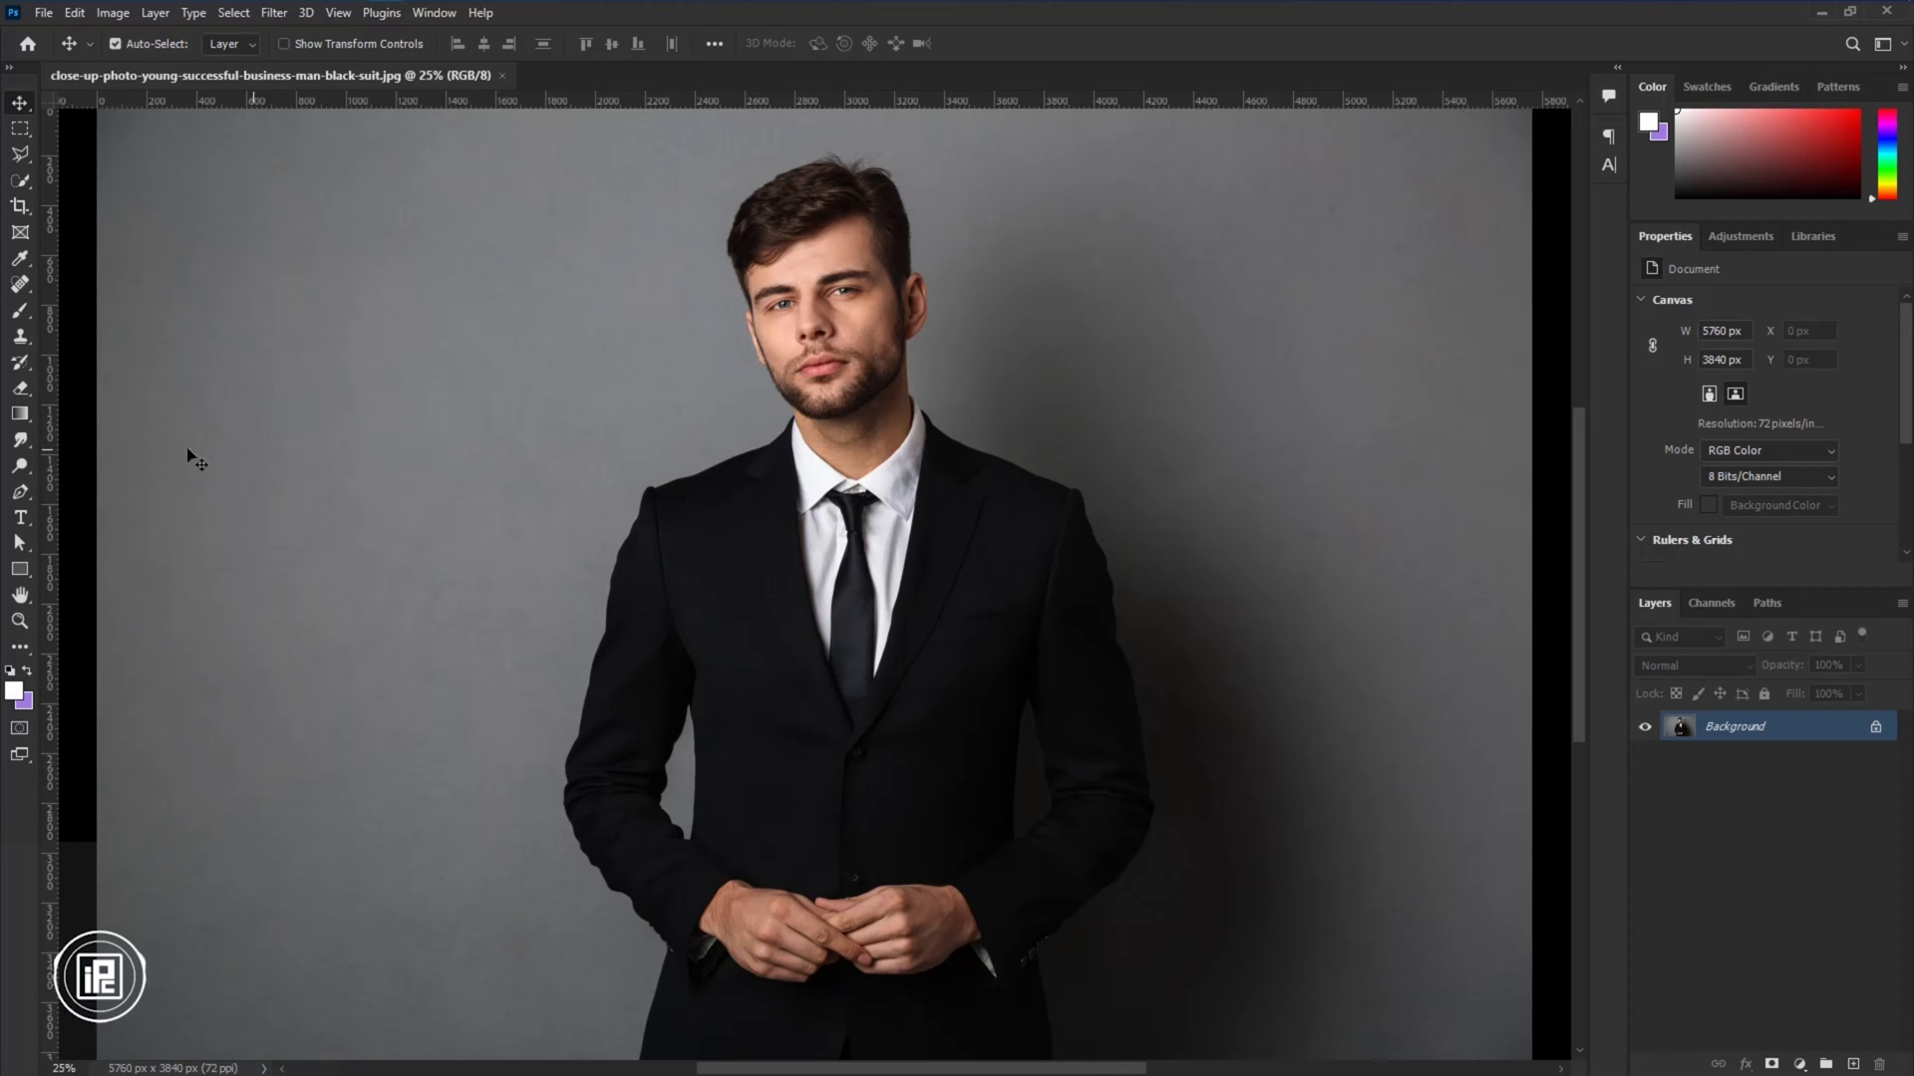
Set up the Pen tool in Path mode with the Combine Shapes path operation.
key("p")
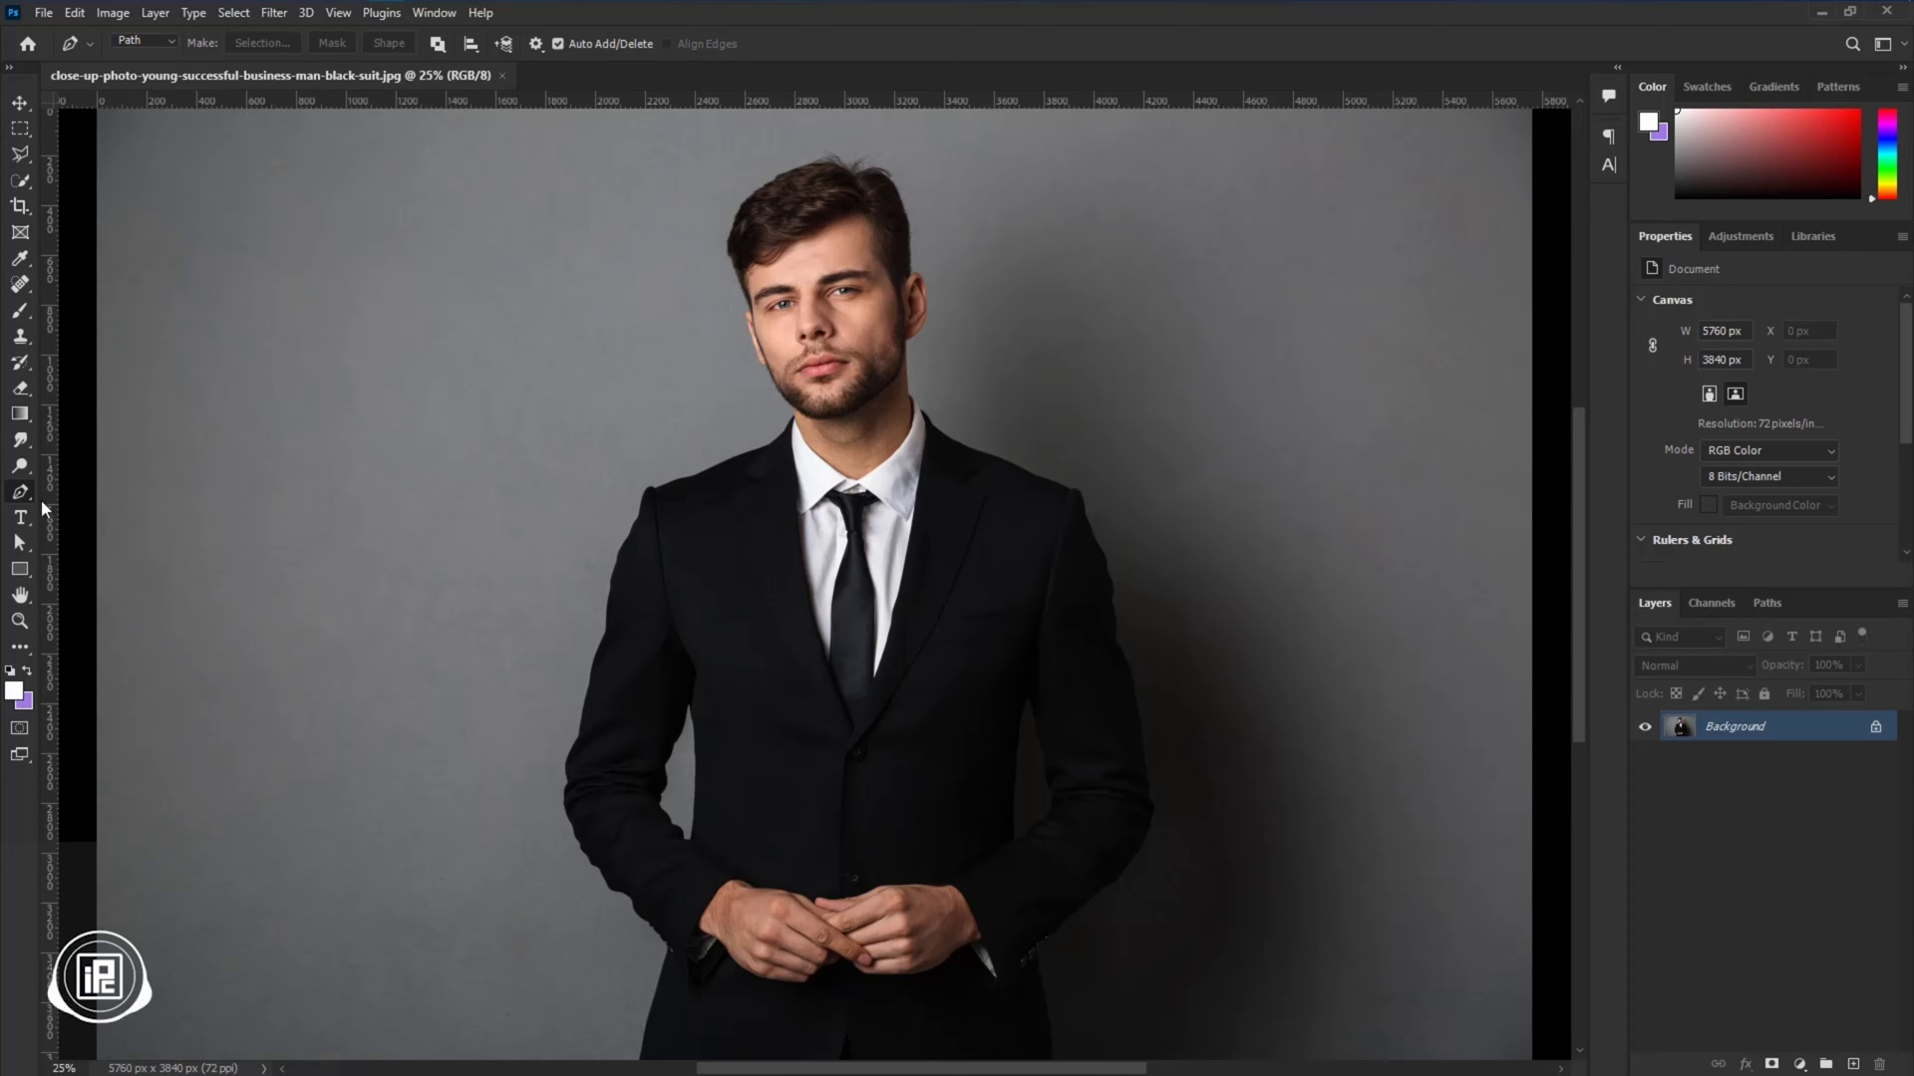
left_click(160, 44)
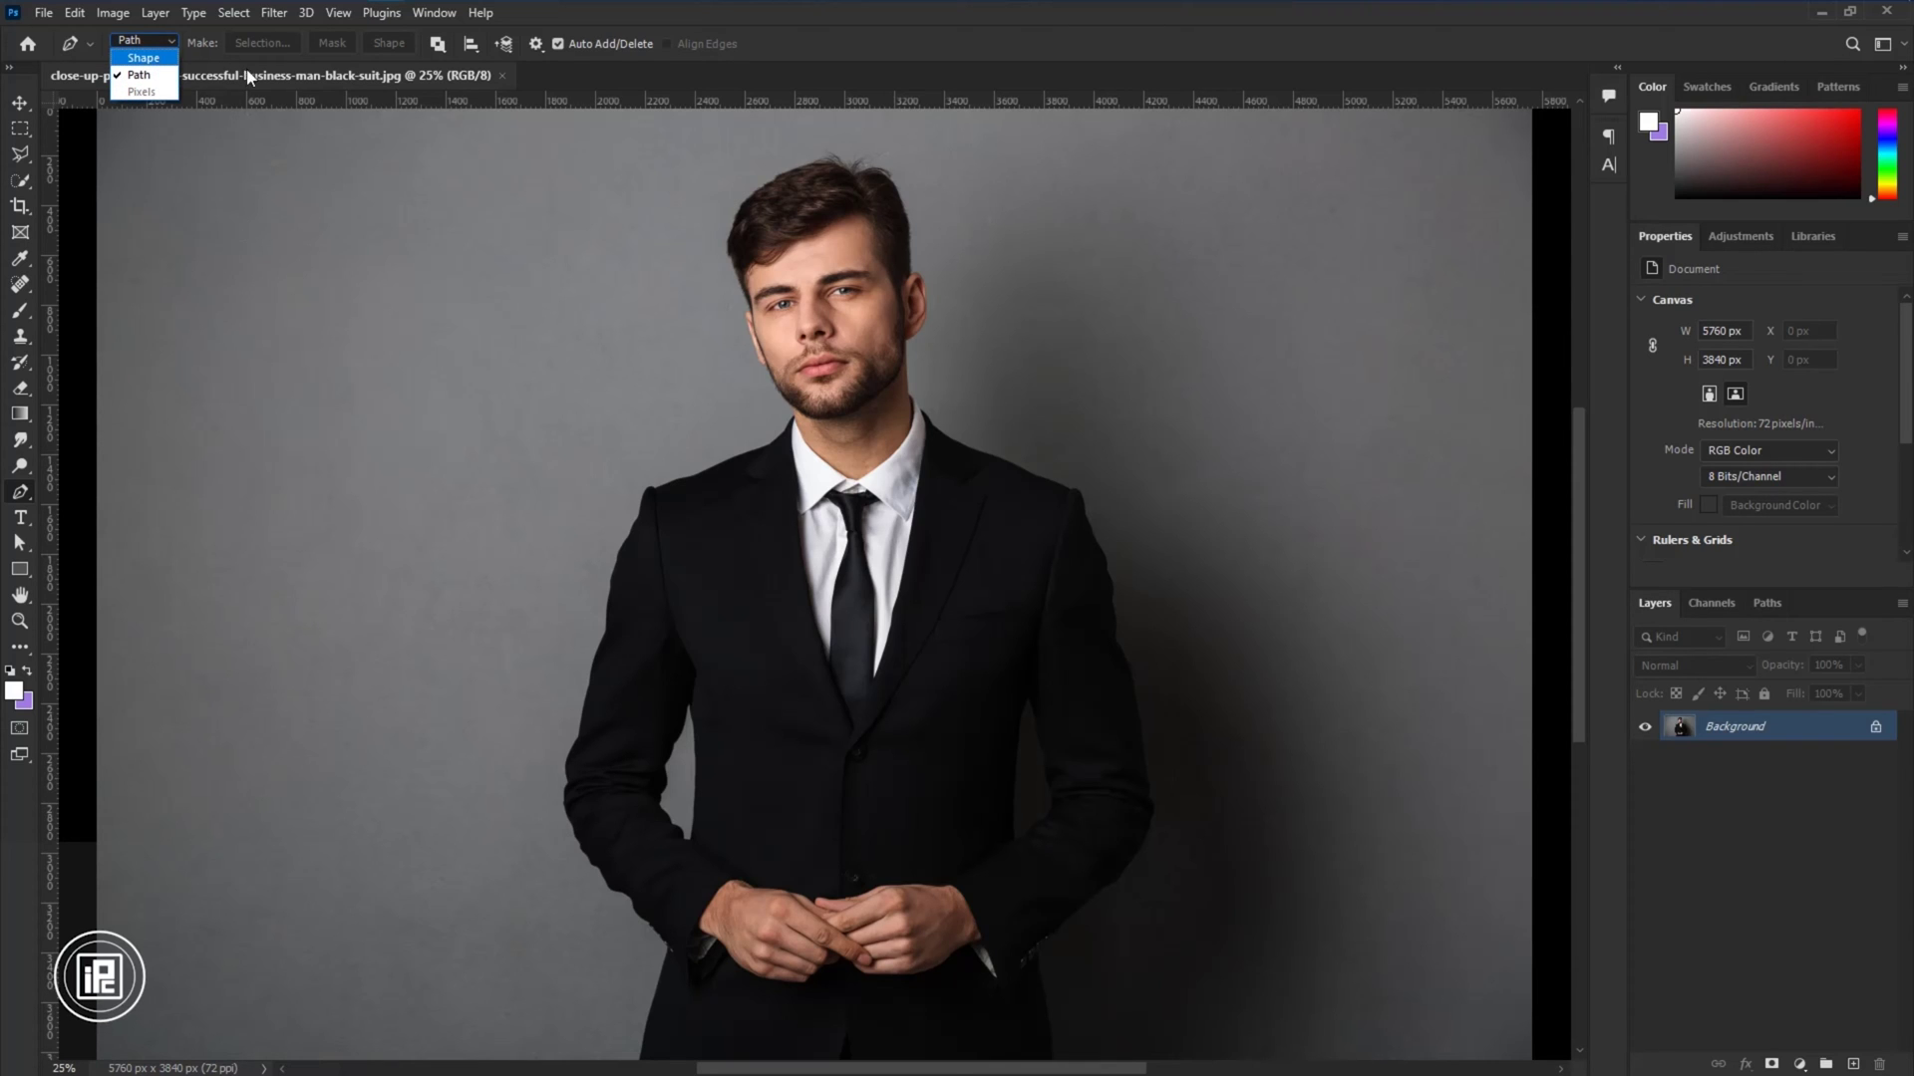
left_click(442, 47)
left_click(437, 44)
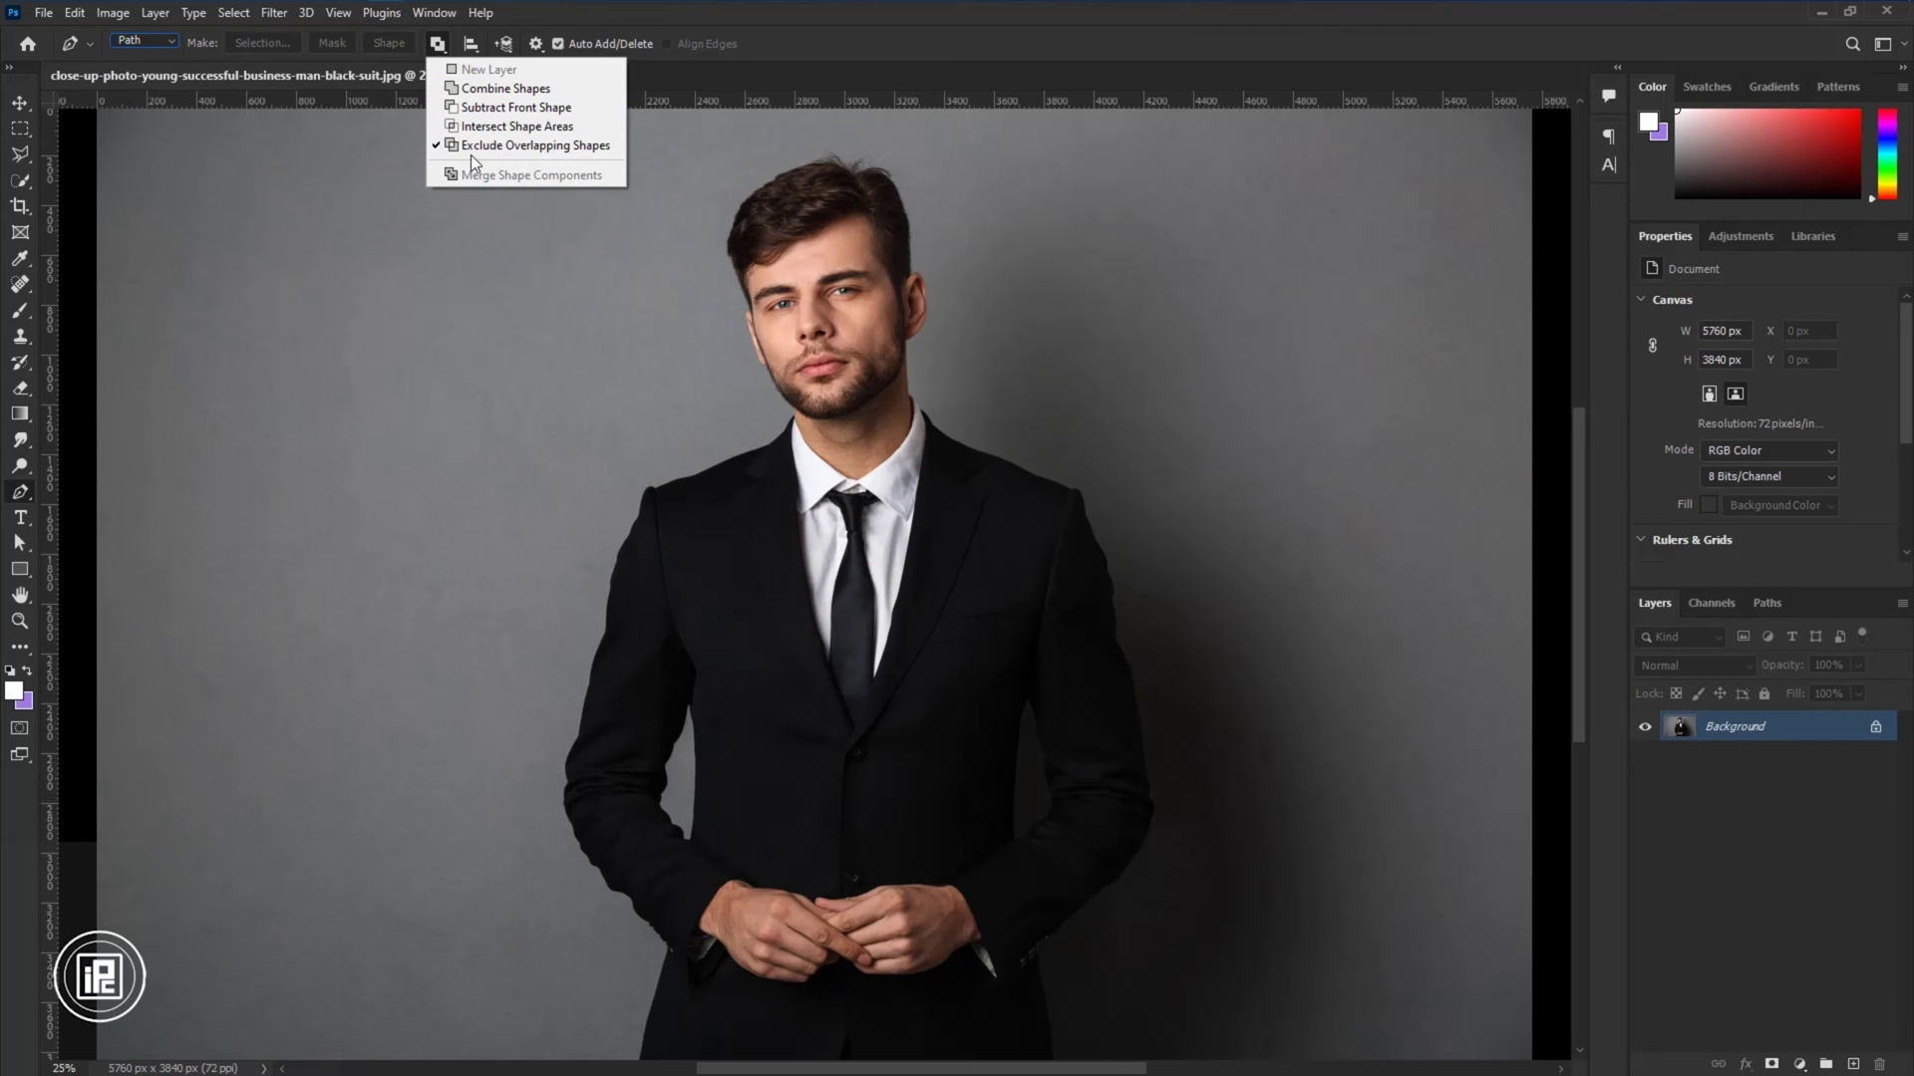
left_click(510, 92)
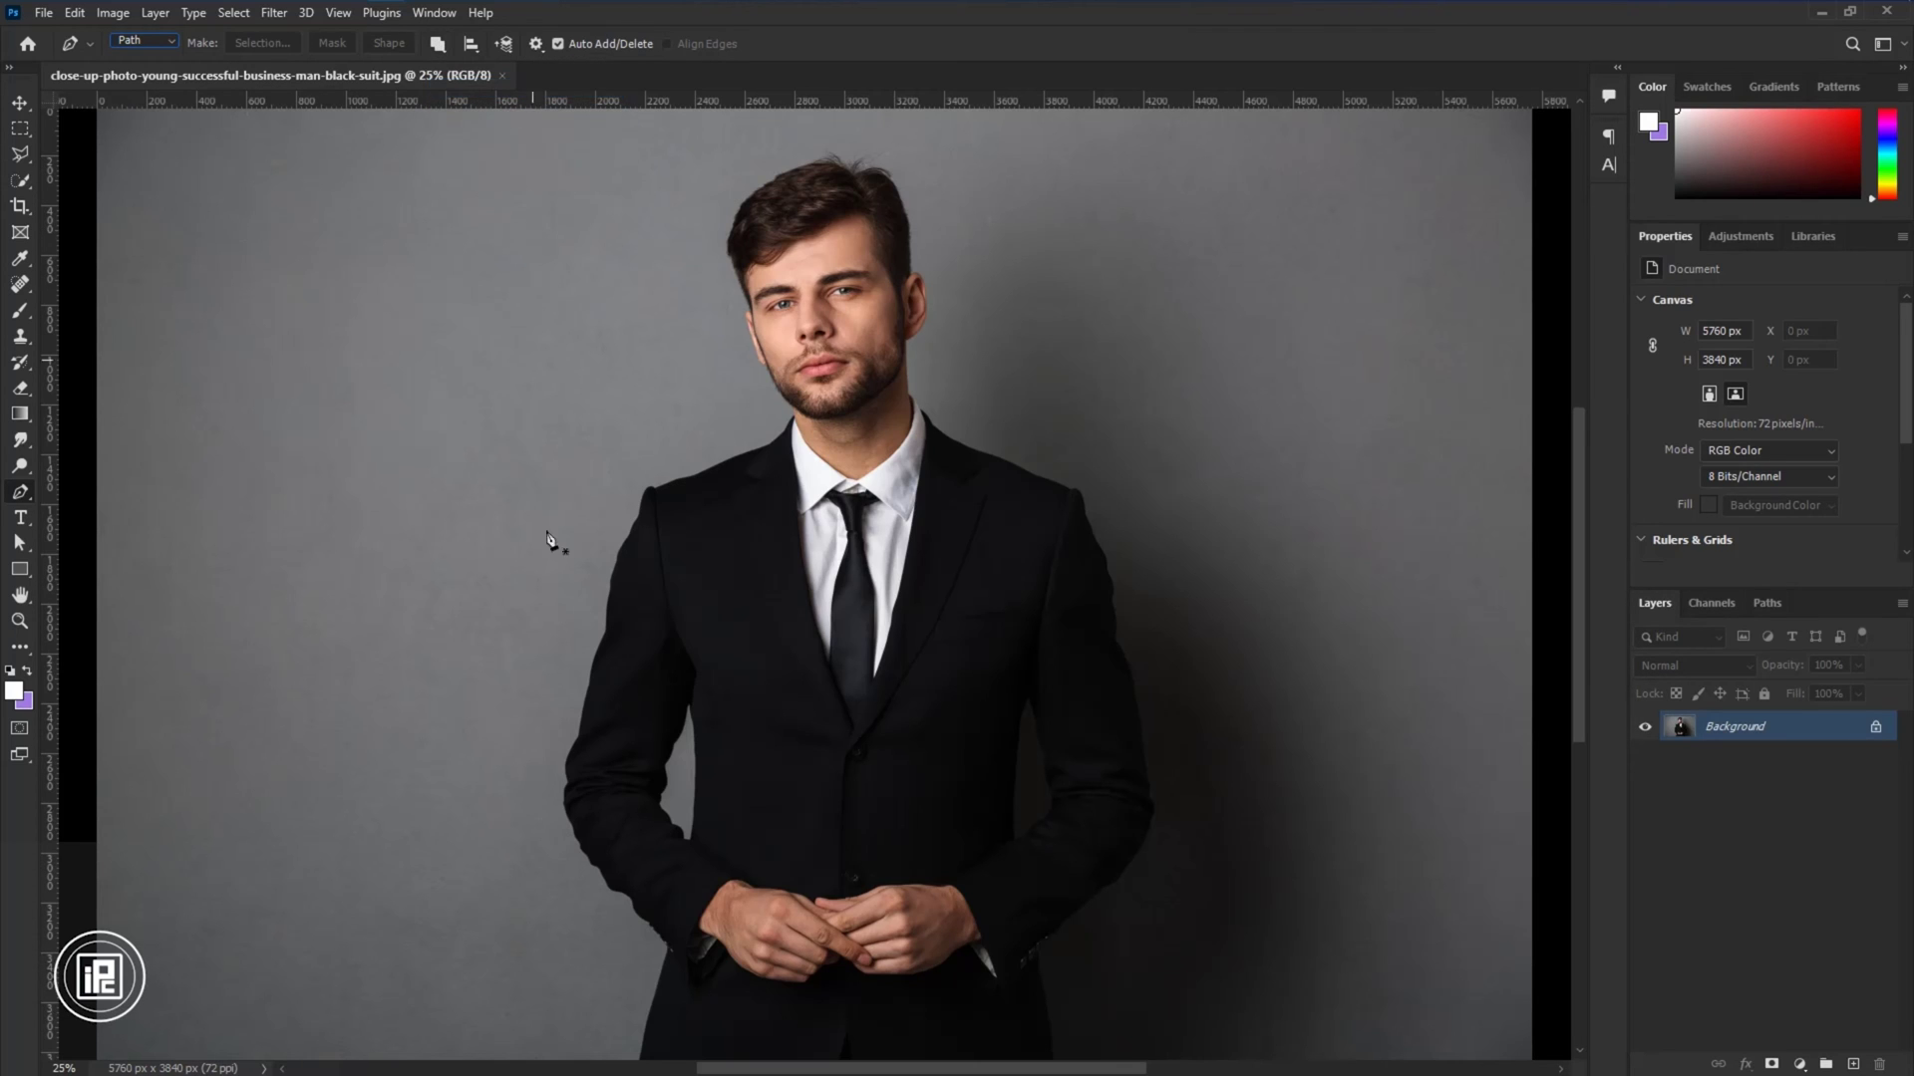
Start a path at the photo's lower edge and trace up the jacket side to the cuff of the right-hand sleeve.
left_click_drag(1040, 911, 1123, 914)
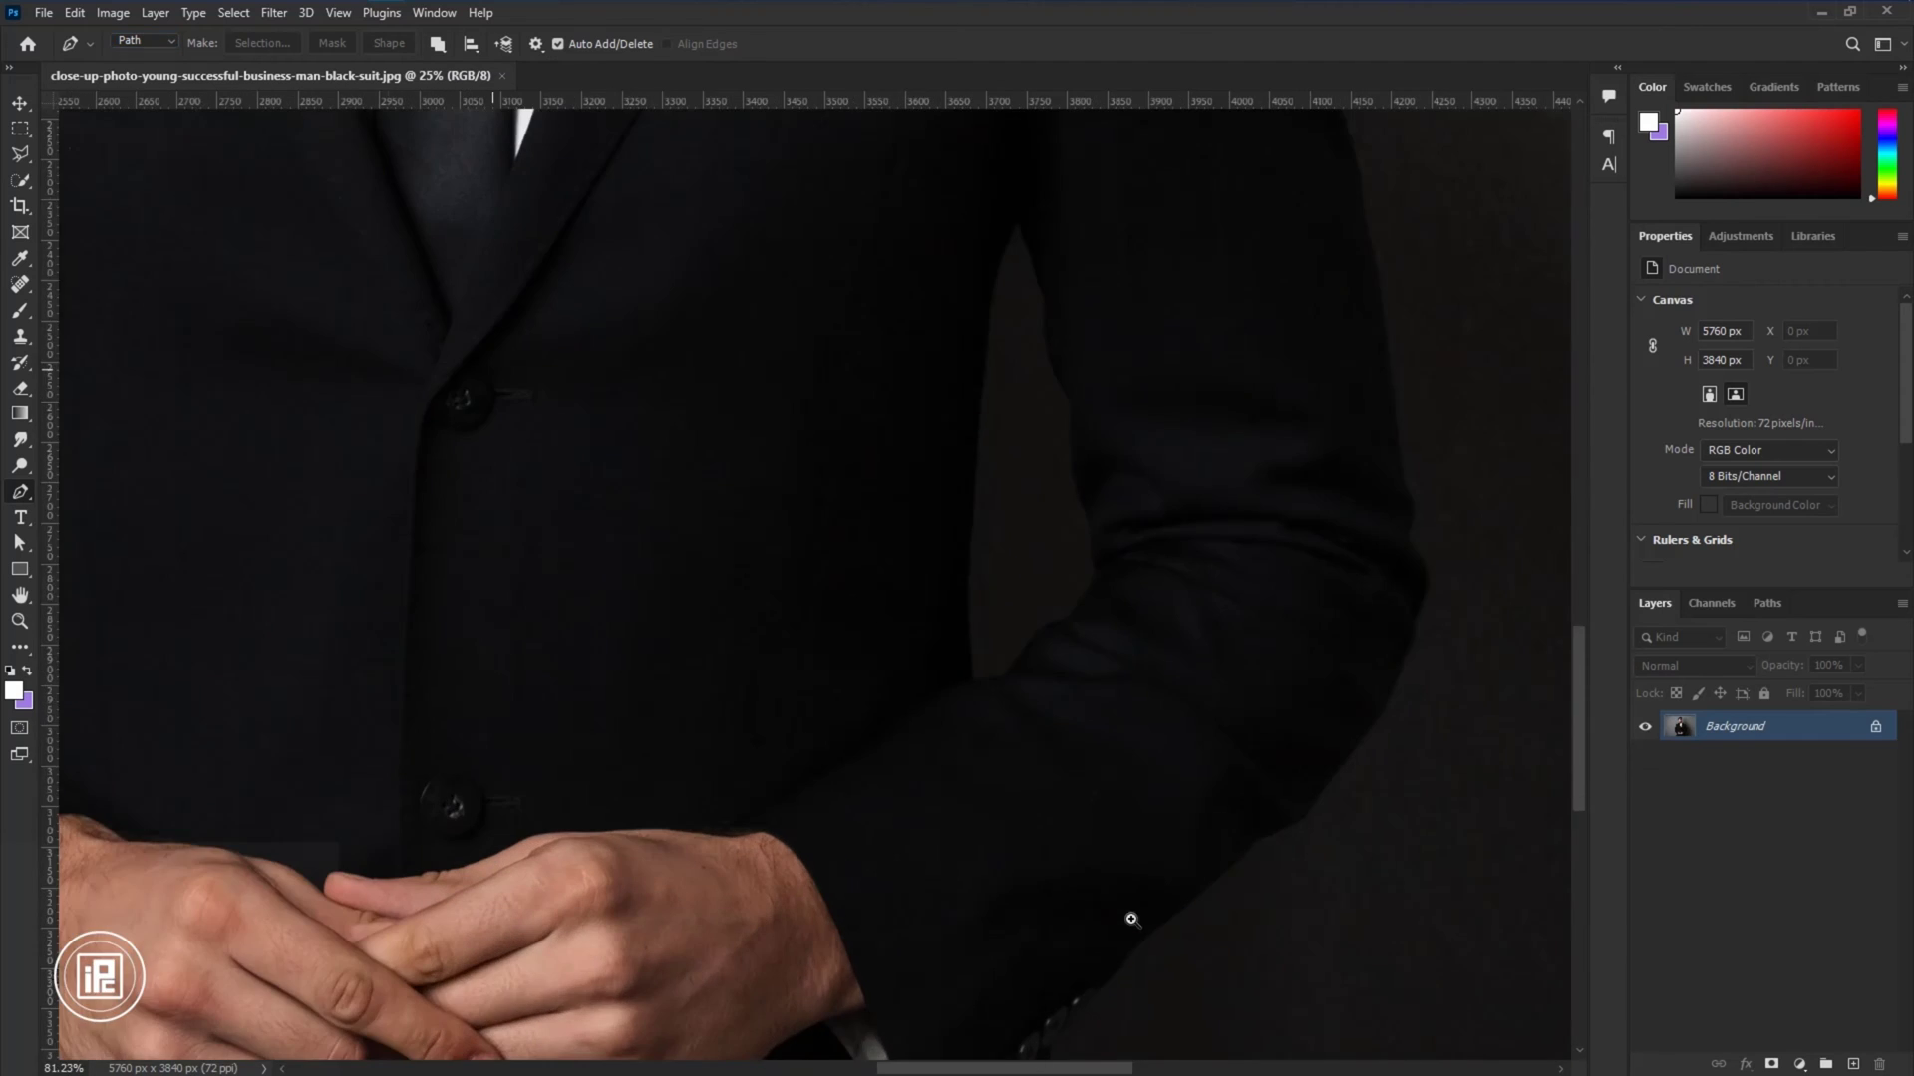
left_click_drag(1064, 797, 1021, 344)
left_click_drag(1002, 809, 998, 648)
scroll(997, 648, "up", 4)
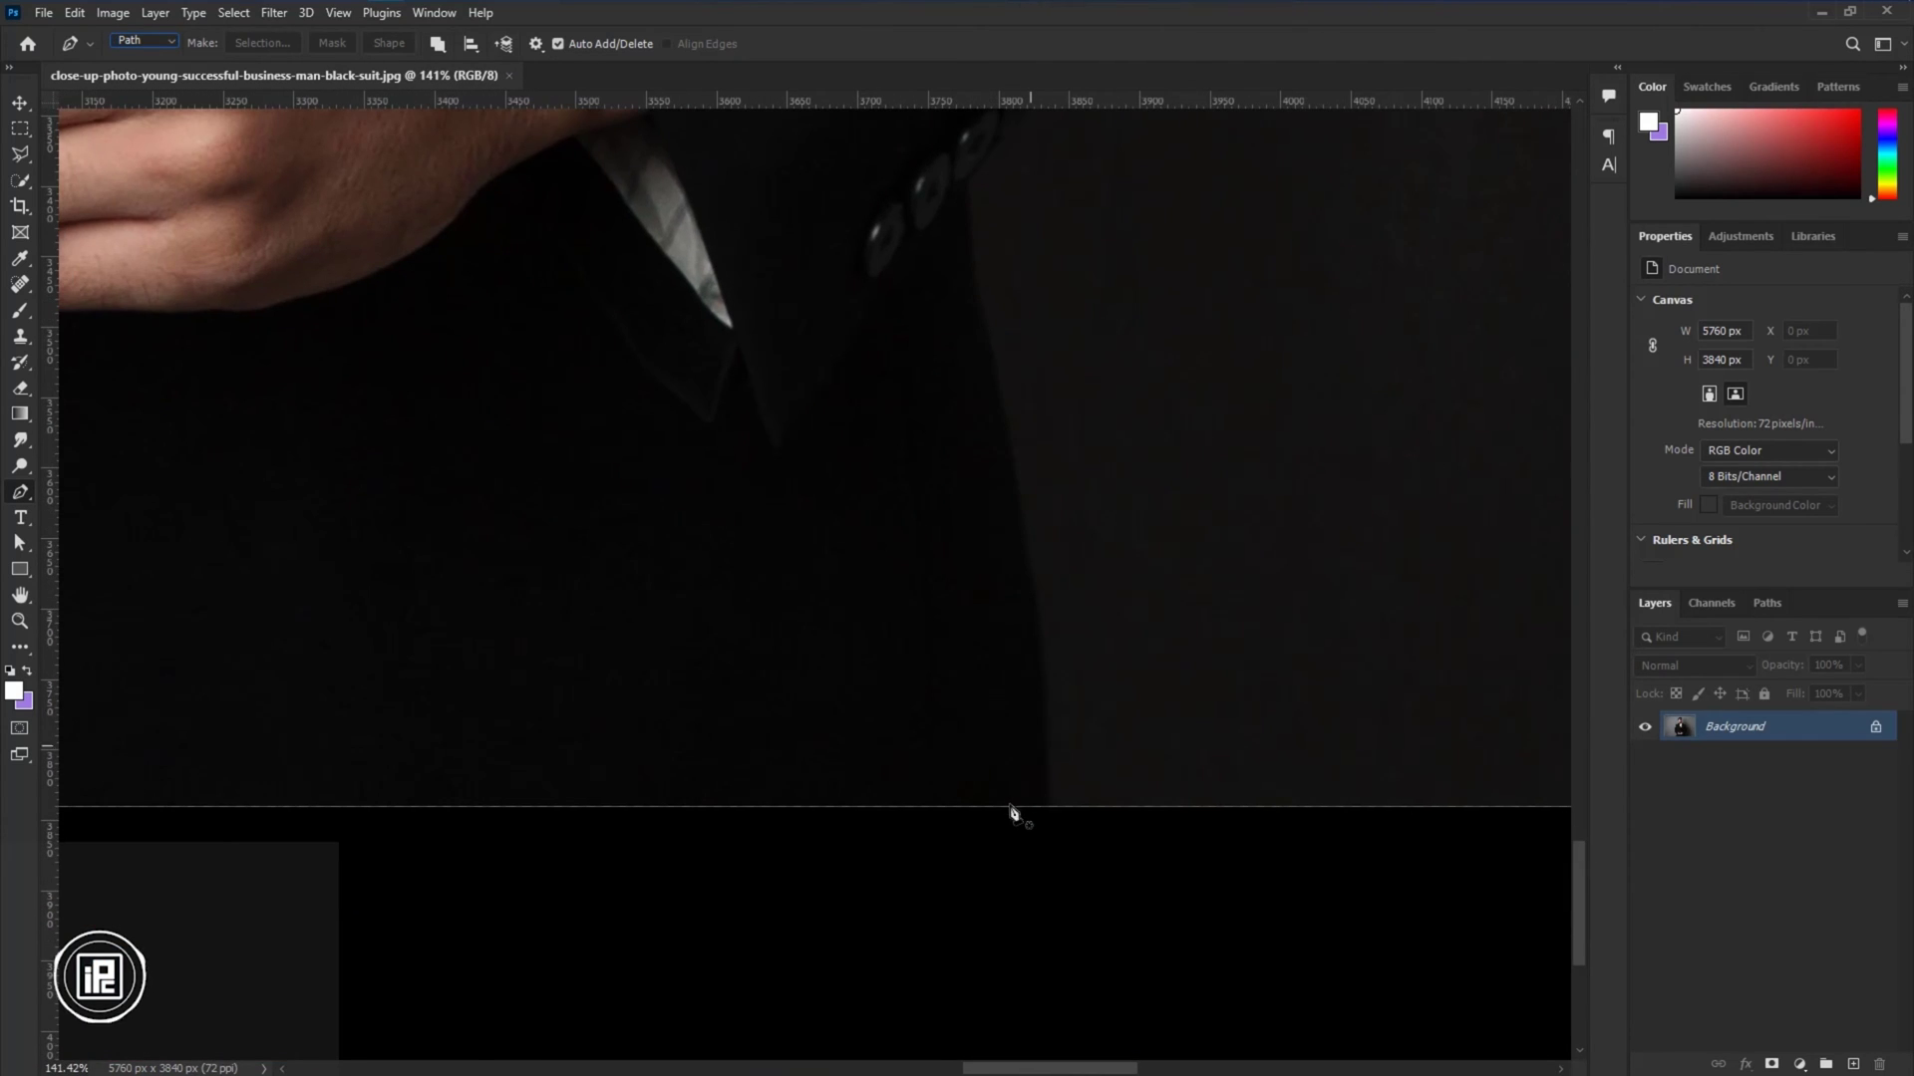
mouse_move(1011, 810)
left_mouse_down()
mouse_move(1067, 944)
mouse_move(1106, 857)
left_mouse_up()
left_click_drag(1059, 548, 1038, 428)
left_click(1016, 319)
left_click_drag(1053, 259, 1008, 414)
scroll(1056, 242, "up", 4)
left_click_drag(1057, 344, 817, 665)
Continue the path along the underside of the forearm on the photo's right side, from the cuff towards the elbow.
scroll(1123, 288, "down", 4)
left_click_drag(970, 518, 1080, 410)
left_click_drag(1151, 346, 1222, 304)
left_click_drag(1179, 321, 1059, 538)
left_click_drag(959, 603, 967, 628)
left_click_drag(1072, 550, 797, 971)
left_click_drag(906, 894, 931, 847)
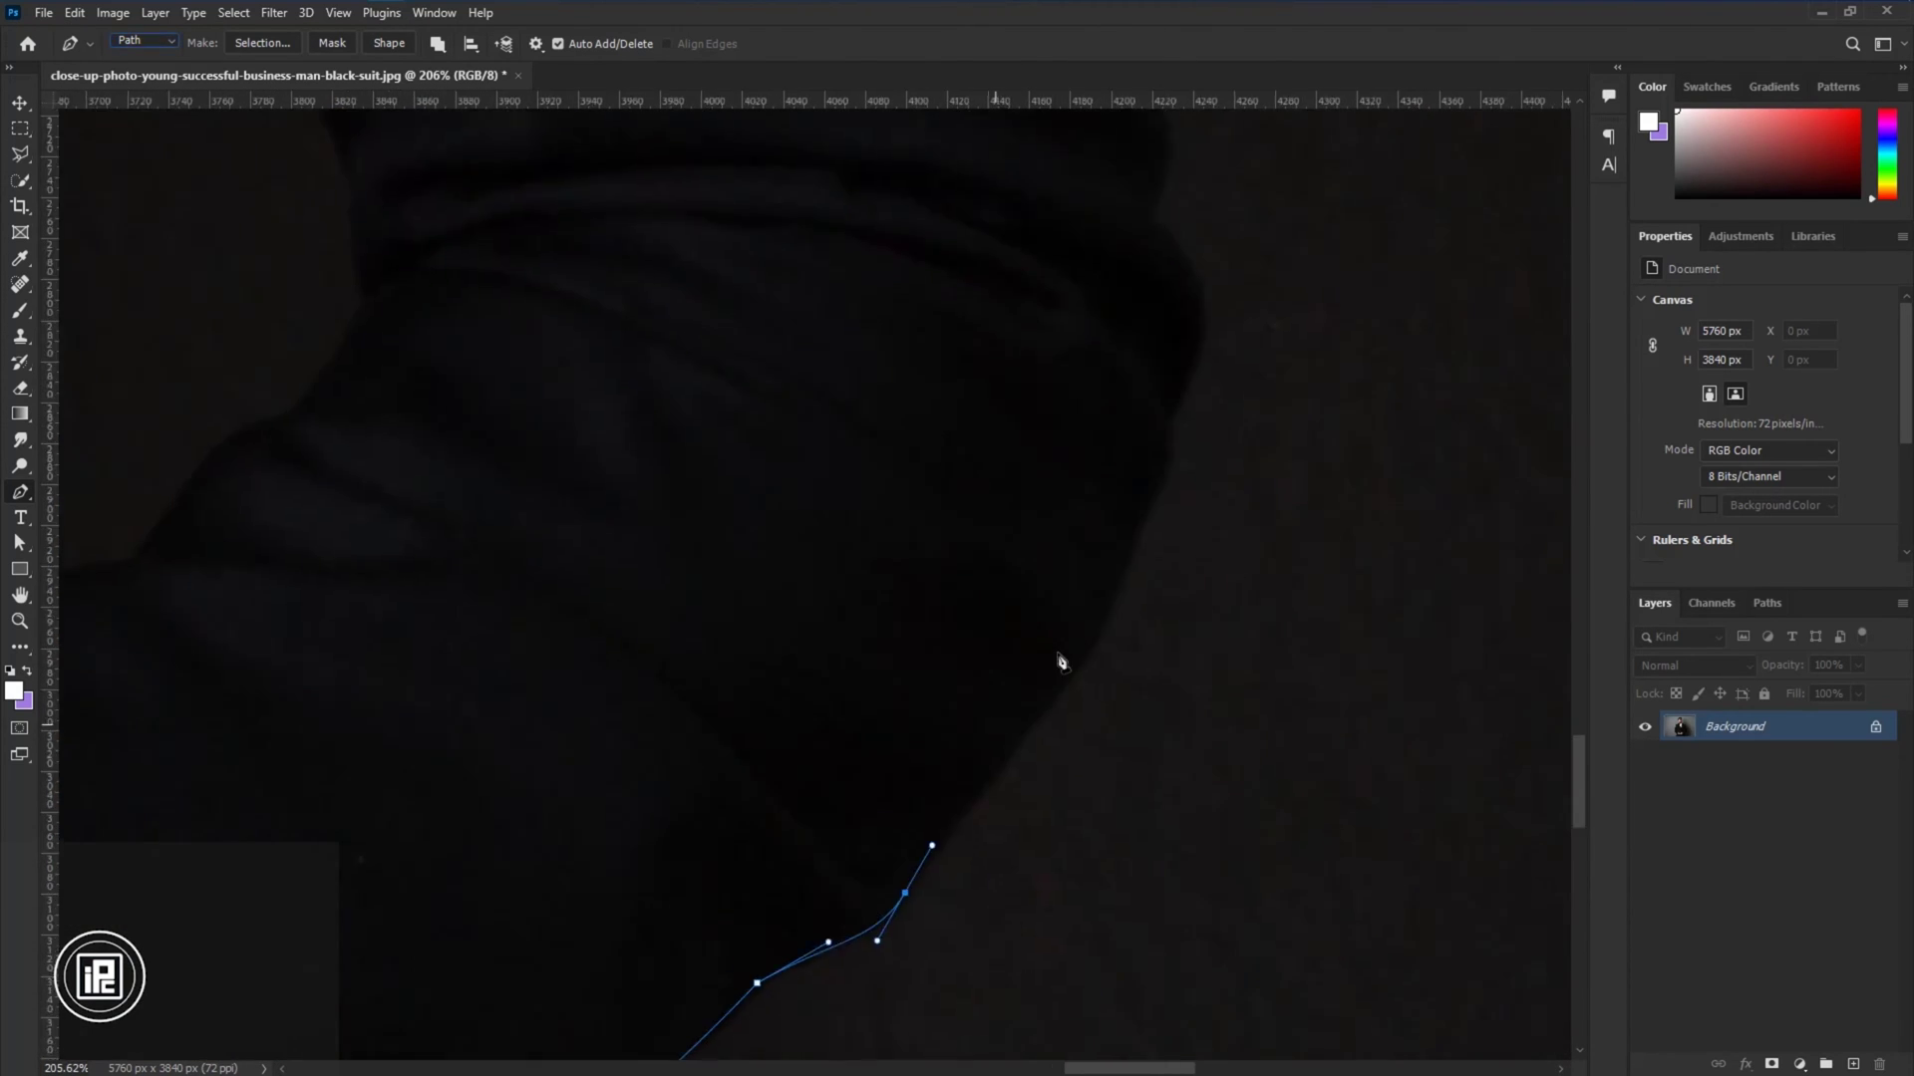
Trace the path around the elbow of the right-hand sleeve with curved anchor points.
left_click_drag(1081, 658, 1119, 586)
left_click_drag(1158, 448, 1188, 372)
left_click_drag(1051, 594, 943, 890)
left_click_drag(1084, 582, 1054, 523)
left_click_drag(1045, 513, 1068, 462)
left_click_drag(1025, 474, 1046, 805)
Extend the path up the outer edge of the right-hand sleeve just above the elbow.
left_click_drag(1061, 705, 1047, 663)
left_click_drag(1031, 618, 1049, 857)
left_click_drag(1024, 509, 1035, 728)
left_click_drag(1020, 372, 978, 282)
left_click(1072, 583)
left_click_drag(1072, 583, 1063, 579)
left_click_drag(1021, 553, 1099, 815)
left_click_drag(998, 424, 975, 378)
Trace the outer edge of the right-hand upper sleeve towards the shoulder.
left_click(992, 360)
left_click_drag(975, 378, 995, 329)
left_click_drag(943, 296, 1034, 774)
mouse_move(1054, 583)
left_mouse_down()
mouse_move(1030, 521)
mouse_move(1043, 559)
left_mouse_up()
left_click_drag(1061, 507, 1065, 475)
left_click_drag(1000, 459, 1036, 678)
left_click_drag(1050, 548, 1041, 514)
Carry the path from the top of the right-hand sleeve around the shoulder corner.
left_click_drag(1035, 432, 1015, 394)
left_click_drag(951, 371, 1033, 628)
left_click_drag(1013, 501, 987, 436)
left_click_drag(960, 359, 936, 342)
left_click_drag(943, 242, 929, 208)
left_click_drag(910, 324, 1039, 590)
left_click_drag(964, 402, 921, 381)
Trace the slope of the right-hand shoulder from its outer corner towards the shirt collar.
left_click_drag(877, 339, 1148, 534)
left_click_drag(914, 470, 820, 415)
left_click_drag(1071, 535, 1072, 523)
left_click_drag(767, 358, 1052, 520)
left_click_drag(787, 455, 951, 638)
left_click_drag(688, 475, 645, 395)
left_click_drag(584, 340, 567, 306)
Trace the jacket and shirt collar and the side of the neck up to the right-hand earlobe.
left_click_drag(511, 302, 675, 510)
left_click_drag(655, 424, 655, 390)
scroll(617, 420, "up", 2)
scroll(617, 419, "left", 1)
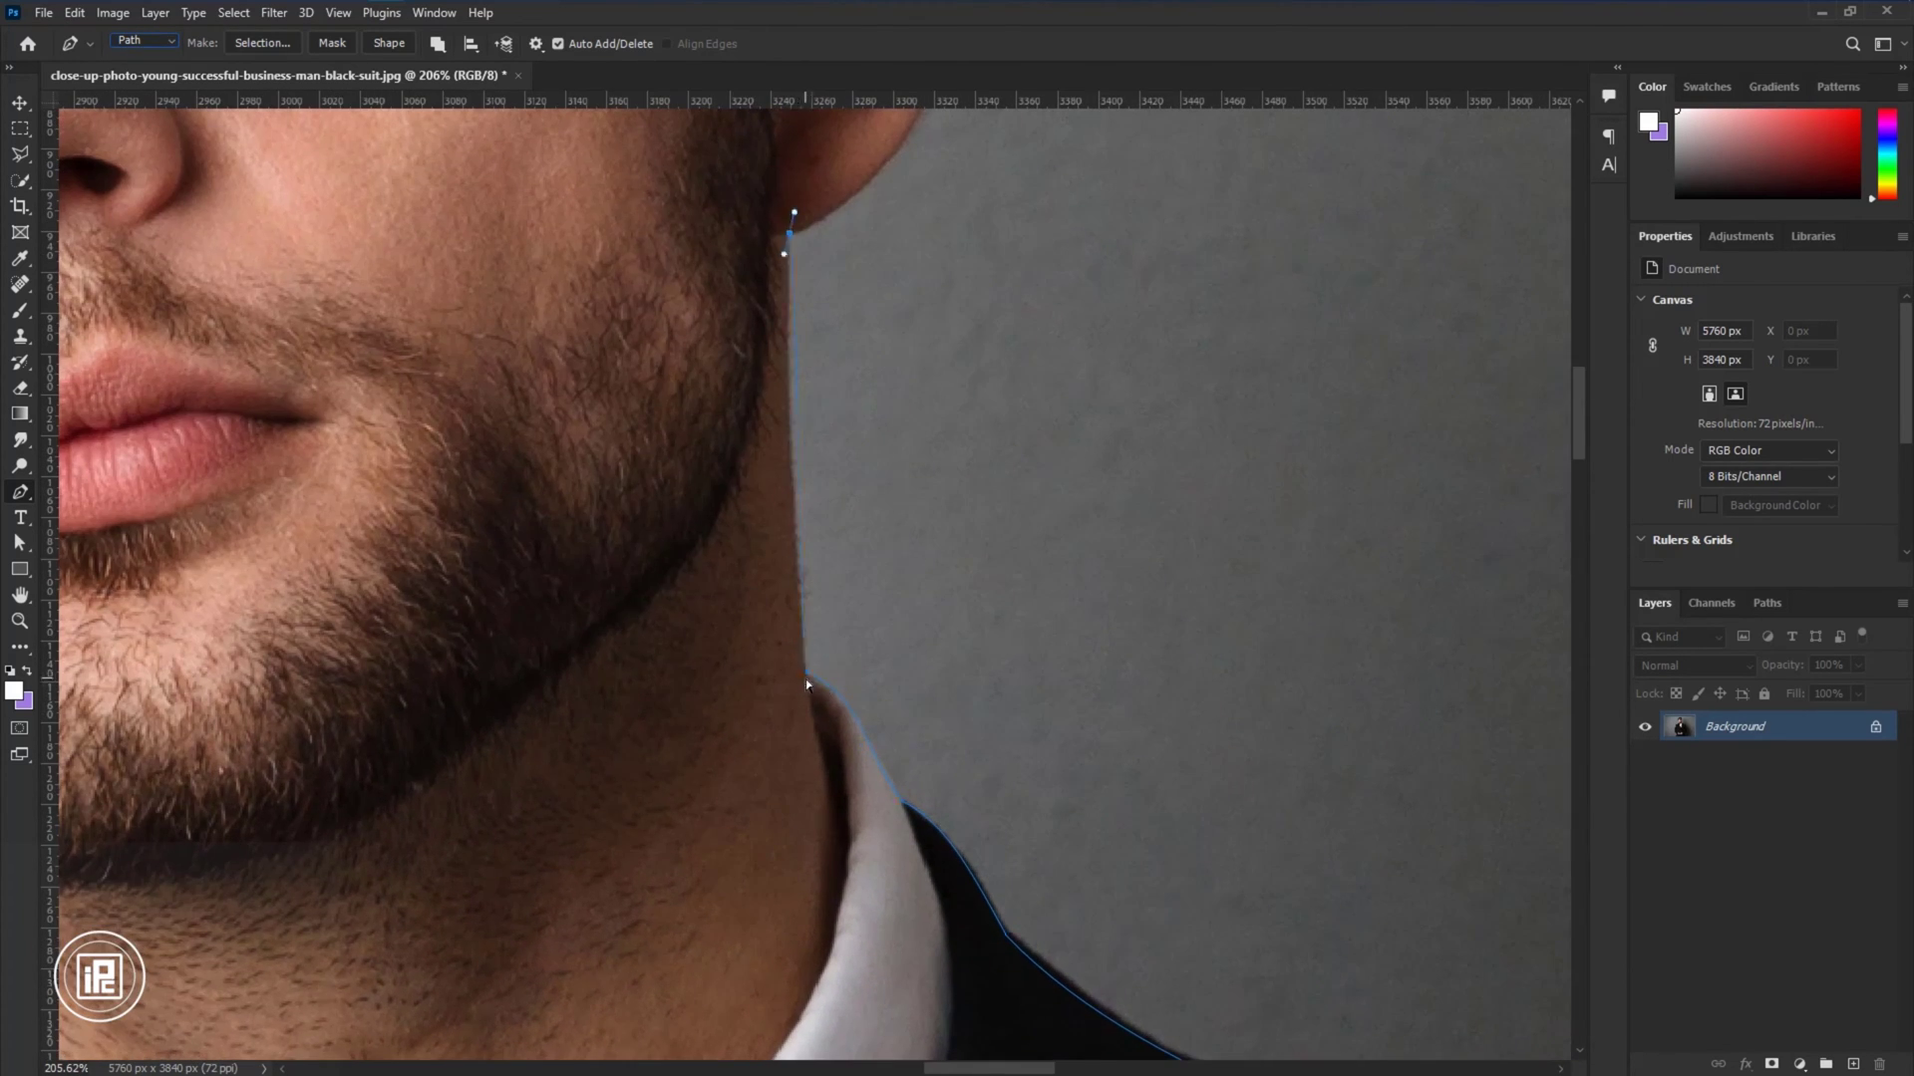
left_click_drag(790, 232, 798, 151)
left_click(834, 212)
Trace around the right-hand ear and run the path loosely outside the hair to the opposite ear.
scroll(919, 514, "up", 2)
scroll(919, 515, "right", 1)
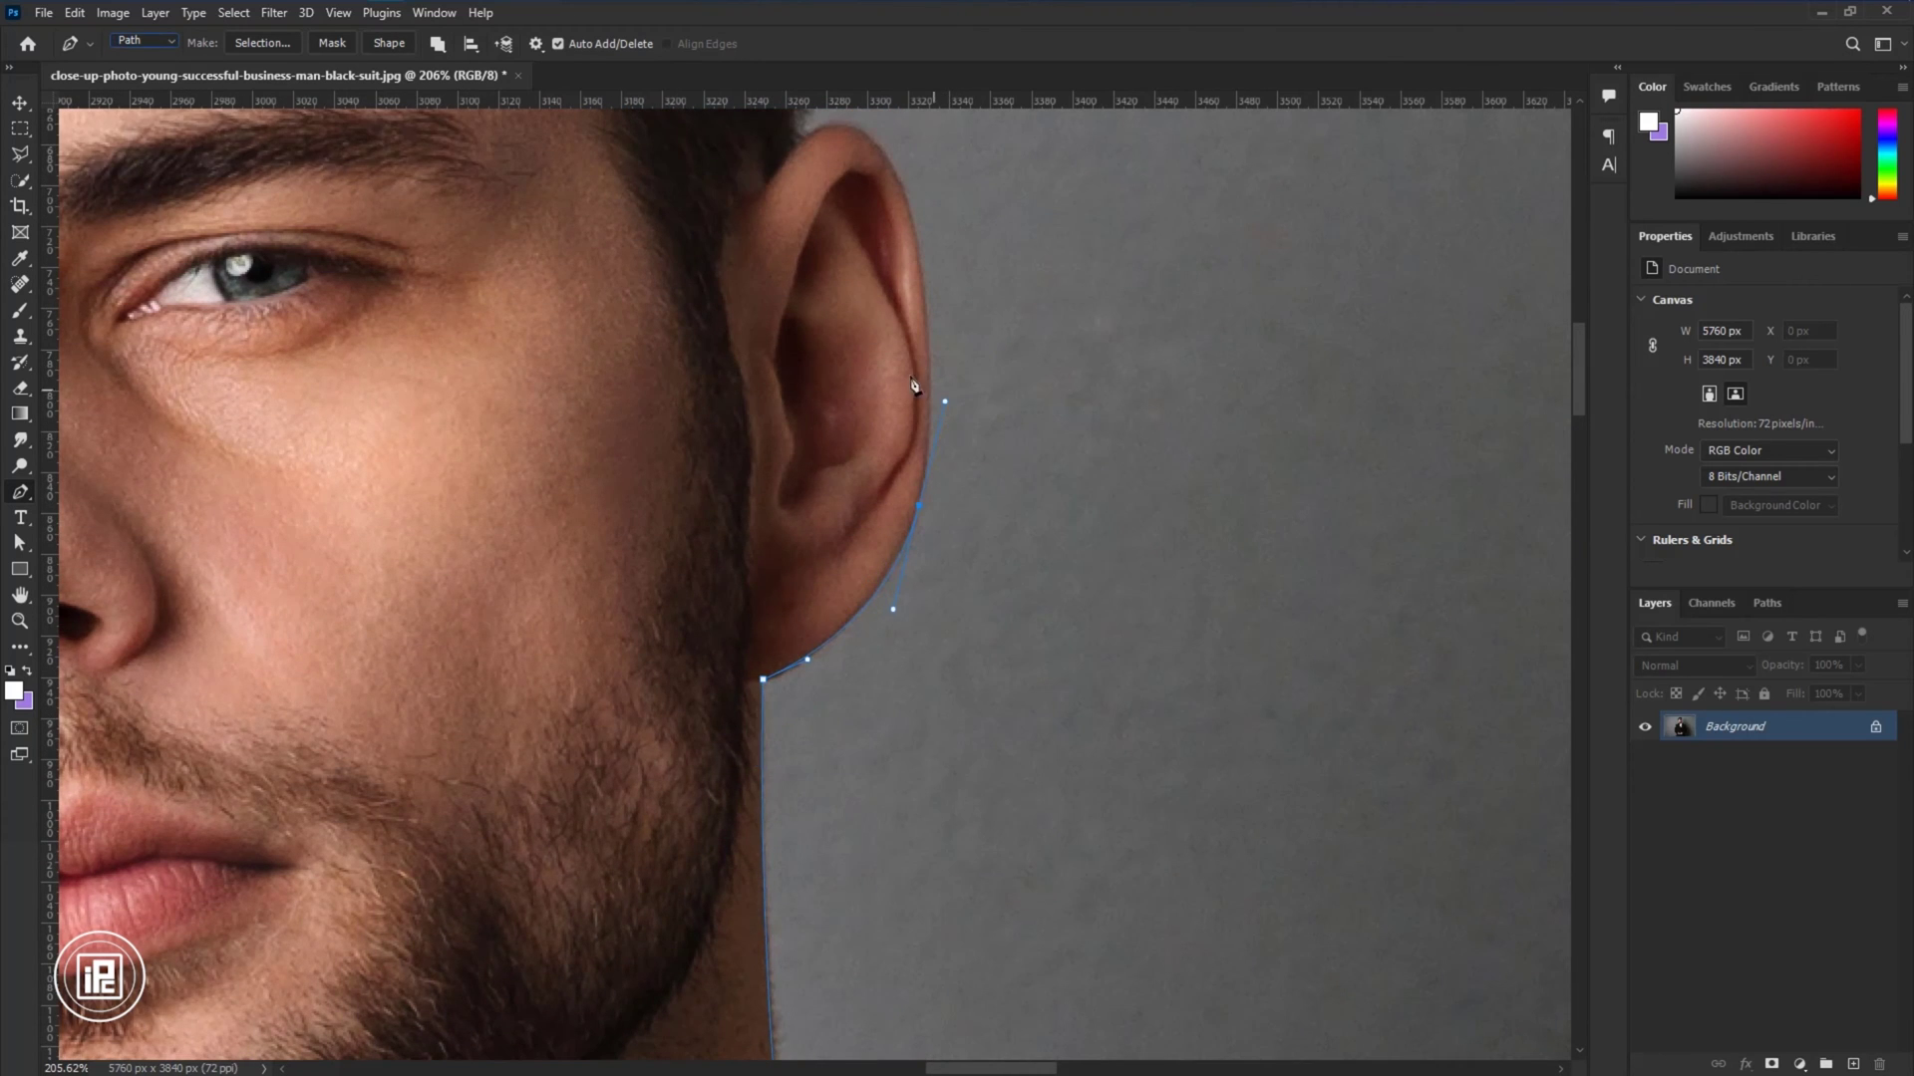
scroll(900, 242, "up", 2)
scroll(900, 242, "left", 1)
left_click_drag(968, 426, 950, 379)
scroll(801, 385, "up", 3)
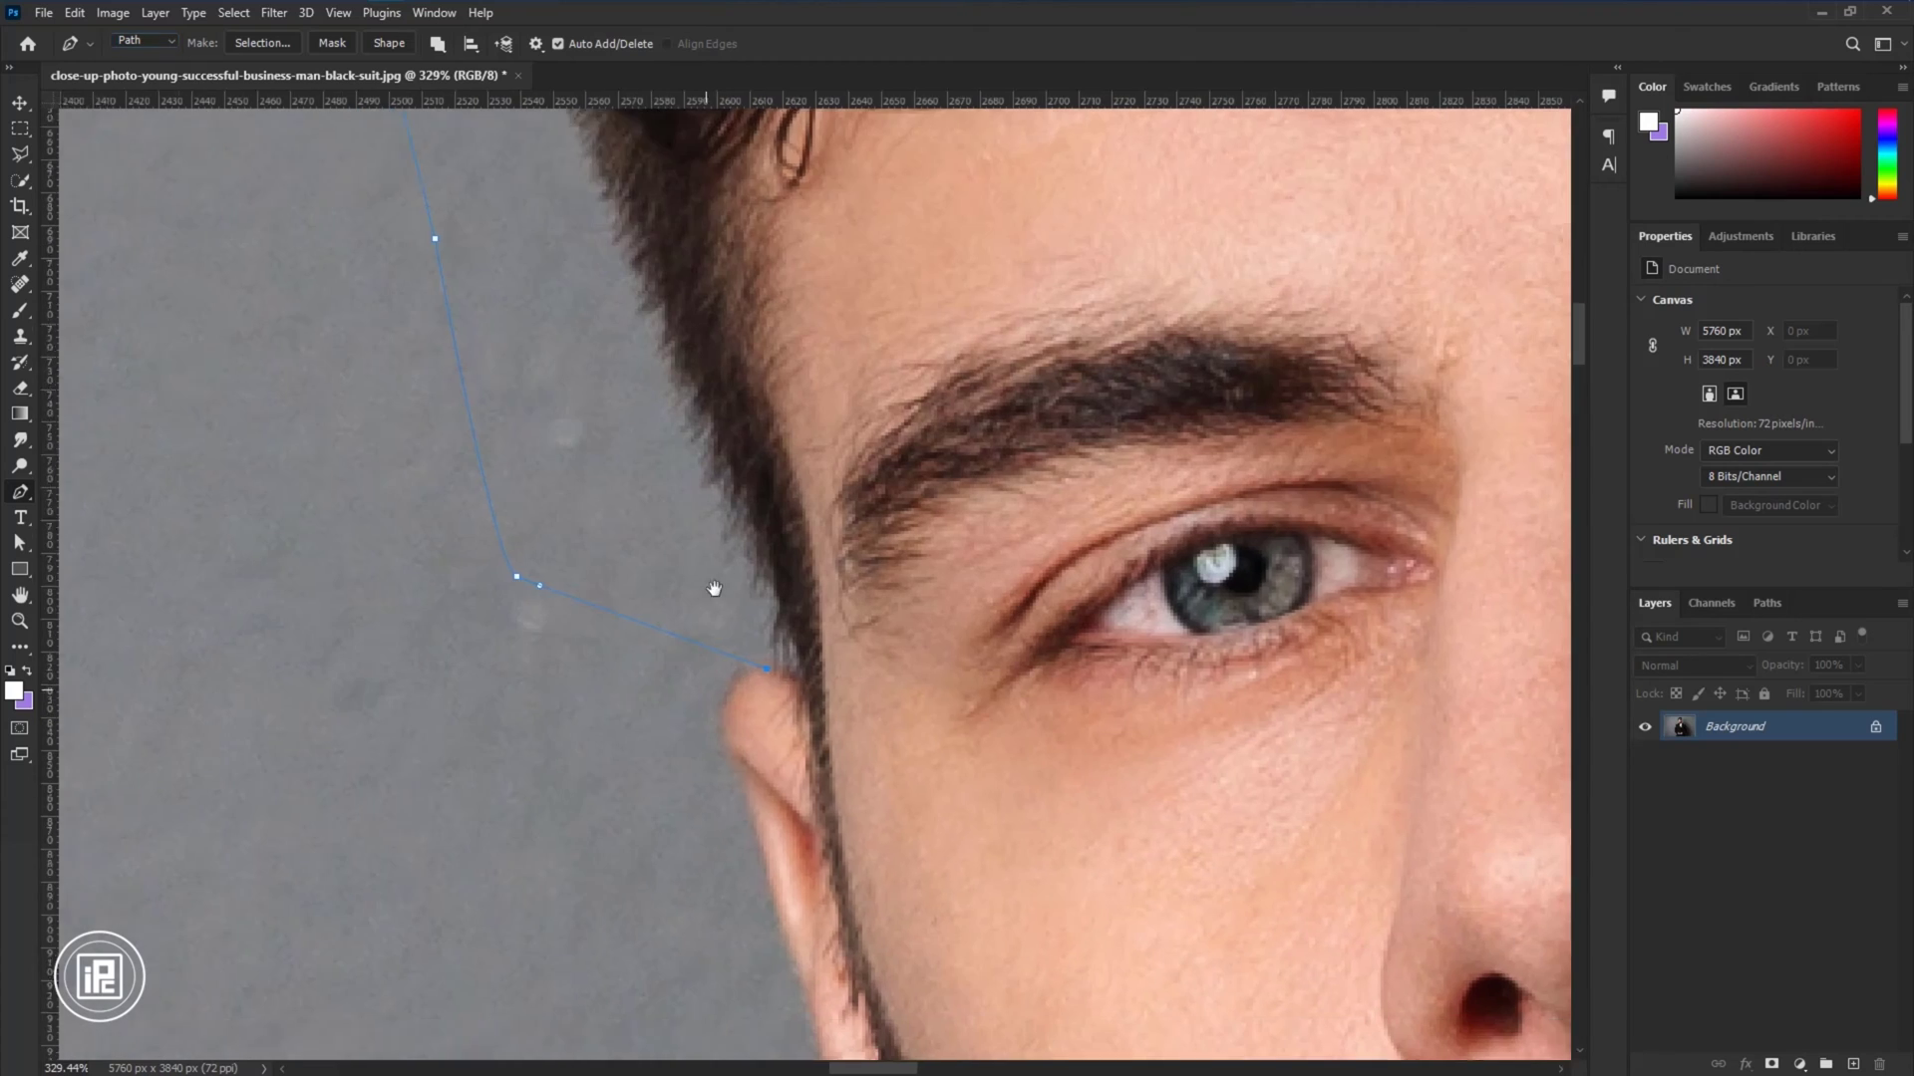
Trace the outer edge of the left-hand ear down to where its lobe meets the beard.
scroll(717, 598, "down", 2)
left_click(771, 643)
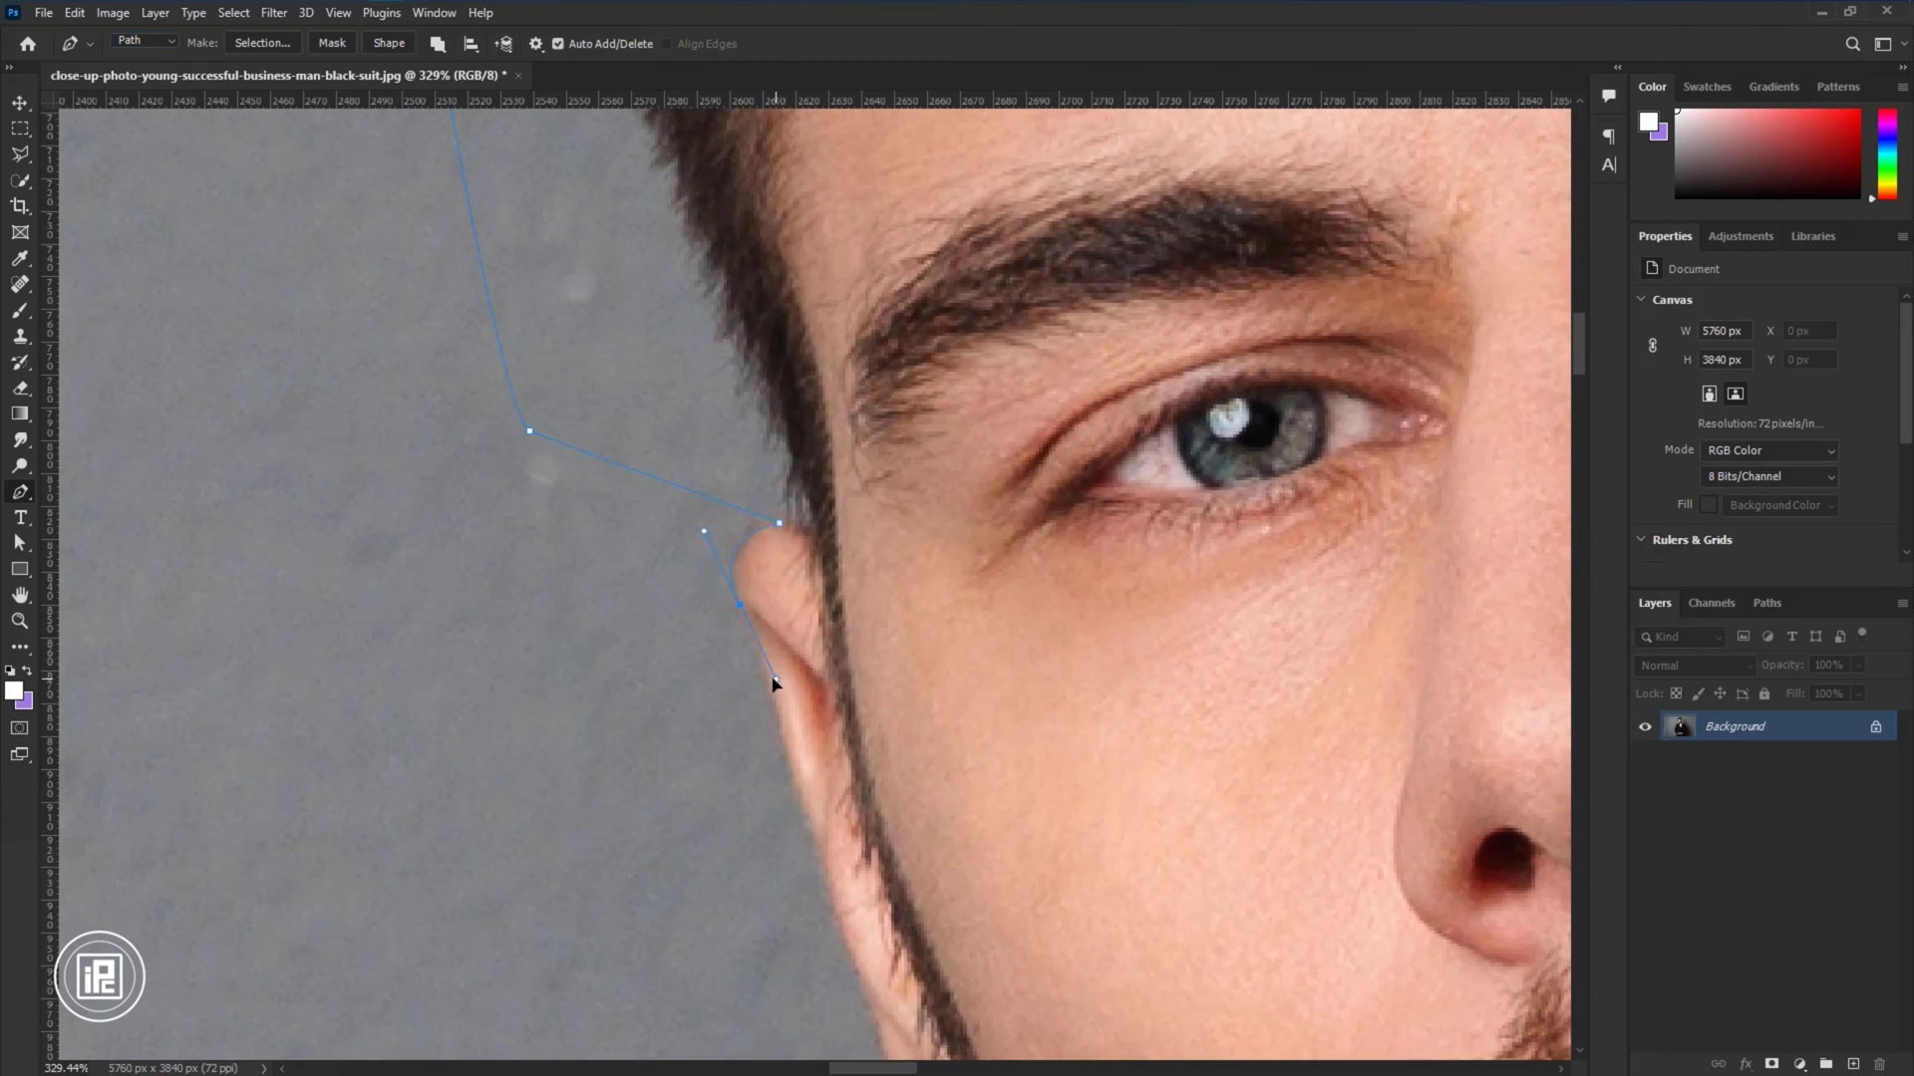
scroll(758, 617, "down", 2)
left_click(759, 606)
scroll(787, 648, "up", 2)
left_click(731, 611)
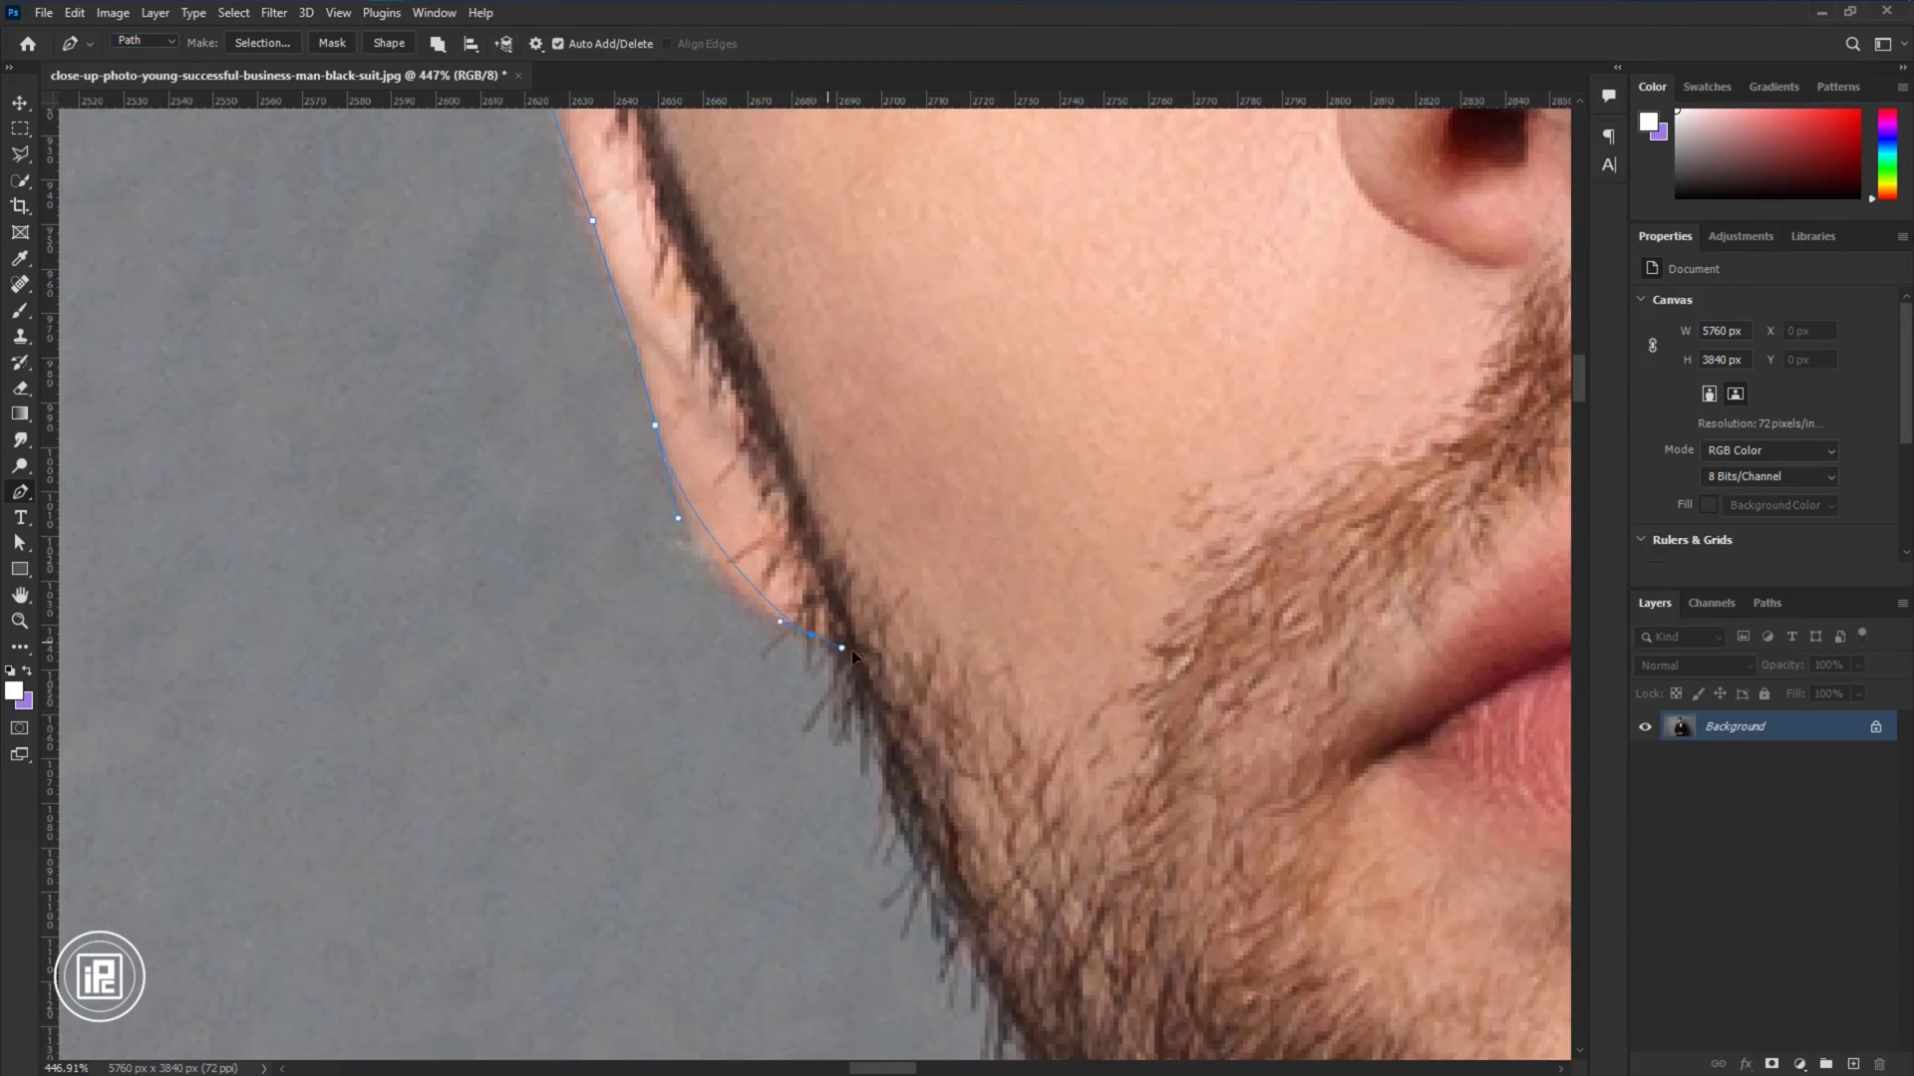
scroll(842, 649, "down", 7)
left_click(818, 720)
Continue the path from the left-hand earlobe down the jaw and neck to the collar.
scroll(914, 638, "up", 7)
left_click(914, 633)
left_click_drag(965, 642, 1017, 487)
left_click(1046, 480)
left_click_drag(935, 605, 840, 706)
left_click_drag(788, 757, 1044, 535)
left_click_drag(939, 607, 785, 661)
Trace the inner part of the left-hand shoulder, starting from the collar.
left_click_drag(595, 738, 862, 638)
left_click_drag(1365, 449, 1264, 448)
left_click_drag(1355, 379, 1351, 390)
left_click_drag(688, 787, 1046, 632)
scroll(1047, 632, "down", 4)
left_click_drag(638, 748, 405, 870)
left_click_drag(870, 627, 1021, 551)
Extend the path along the outer part of the left-hand shoulder and around its corner.
left_click_drag(412, 830, 987, 672)
left_click_drag(594, 799, 800, 723)
left_click_drag(800, 722, 822, 663)
left_click_drag(763, 682, 1020, 334)
left_click_drag(976, 384, 1028, 332)
left_click_drag(995, 504, 961, 605)
left_click_drag(1033, 336, 1126, 373)
Trace the outer edge of the left-hand upper sleeve downward from the shoulder.
left_click_drag(1060, 565, 1084, 491)
left_click_drag(1015, 666, 1147, 377)
left_click_drag(1034, 577, 1019, 639)
left_click_drag(1008, 688, 981, 753)
left_click_drag(1036, 625, 1042, 609)
mouse_move(1042, 610)
left_mouse_down()
mouse_move(1125, 277)
mouse_move(1042, 648)
left_mouse_up()
left_click_drag(1063, 420, 1061, 440)
left_click_drag(1033, 590, 1116, 392)
Continue the path down the middle section of the left-hand sleeve's outer edge.
left_click_drag(1113, 408, 1103, 387)
left_click_drag(1053, 751, 1062, 584)
left_click_drag(1088, 335, 1075, 427)
left_click_drag(1070, 461, 1033, 351)
left_click_drag(1026, 605, 968, 721)
left_click_drag(1007, 688, 1046, 564)
left_click_drag(1122, 367, 1070, 368)
left_click_drag(1047, 586, 991, 293)
Trace the lower stretch of the left-hand upper sleeve down to the elbow.
left_click_drag(826, 785, 812, 1040)
left_click_drag(812, 1039, 894, 357)
left_click_drag(828, 743, 737, 867)
left_click_drag(875, 842, 962, 372)
left_click_drag(760, 580, 752, 633)
left_click_drag(789, 812, 943, 640)
left_click(789, 812, "alt")
left_click_drag(921, 643, 911, 680)
Trace the fabric folds around the left-hand elbow, adjusting the handles to fit each curve.
left_click_drag(915, 782, 915, 849)
left_click_drag(944, 817, 898, 795)
left_click_drag(901, 670, 961, 747)
left_click_drag(989, 885, 1042, 940)
left_click_drag(961, 746, 904, 780)
left_click_drag(986, 877, 902, 494)
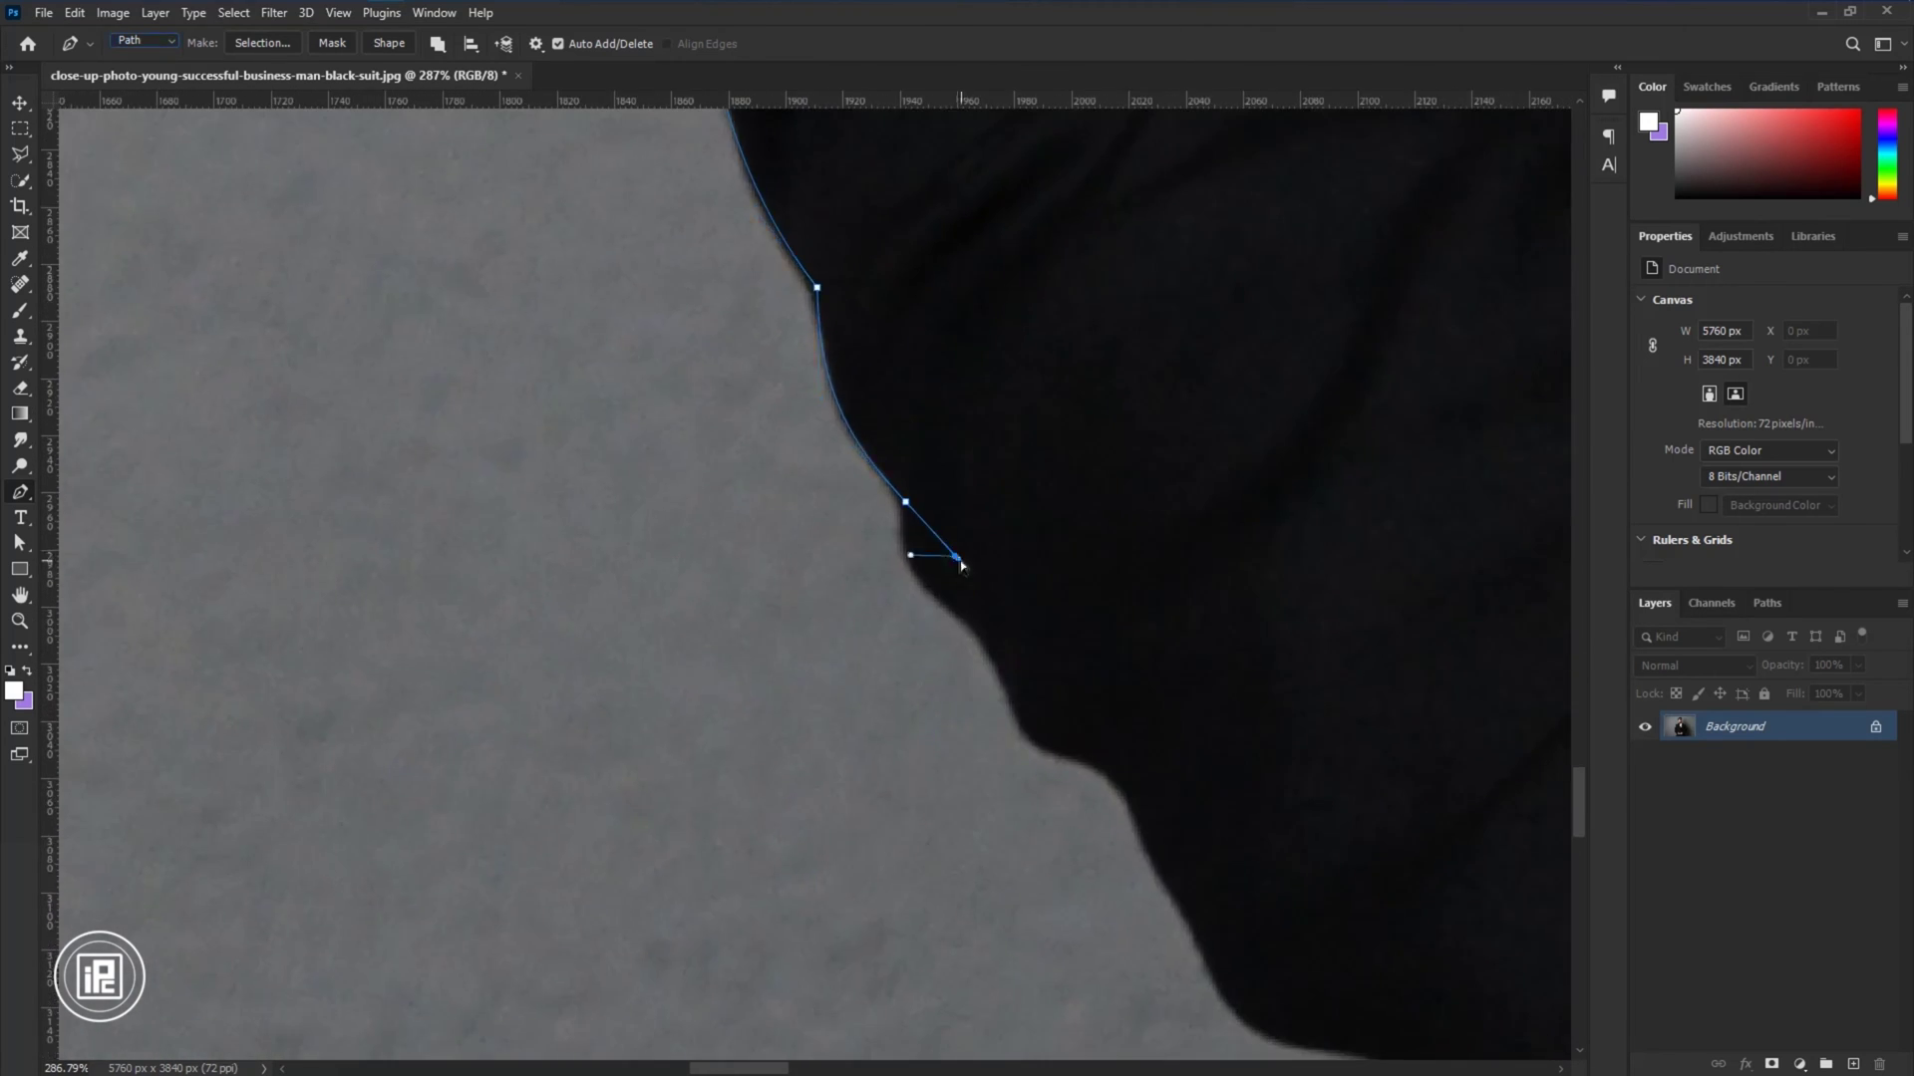
Trace the small creases on the left-hand forearm just below the elbow, adjusting the anchor handles at each bend.
left_click_drag(958, 557, 905, 545)
left_click_drag(974, 625, 1051, 675)
left_click_drag(1051, 675, 993, 660)
left_click_drag(1144, 908, 998, 856)
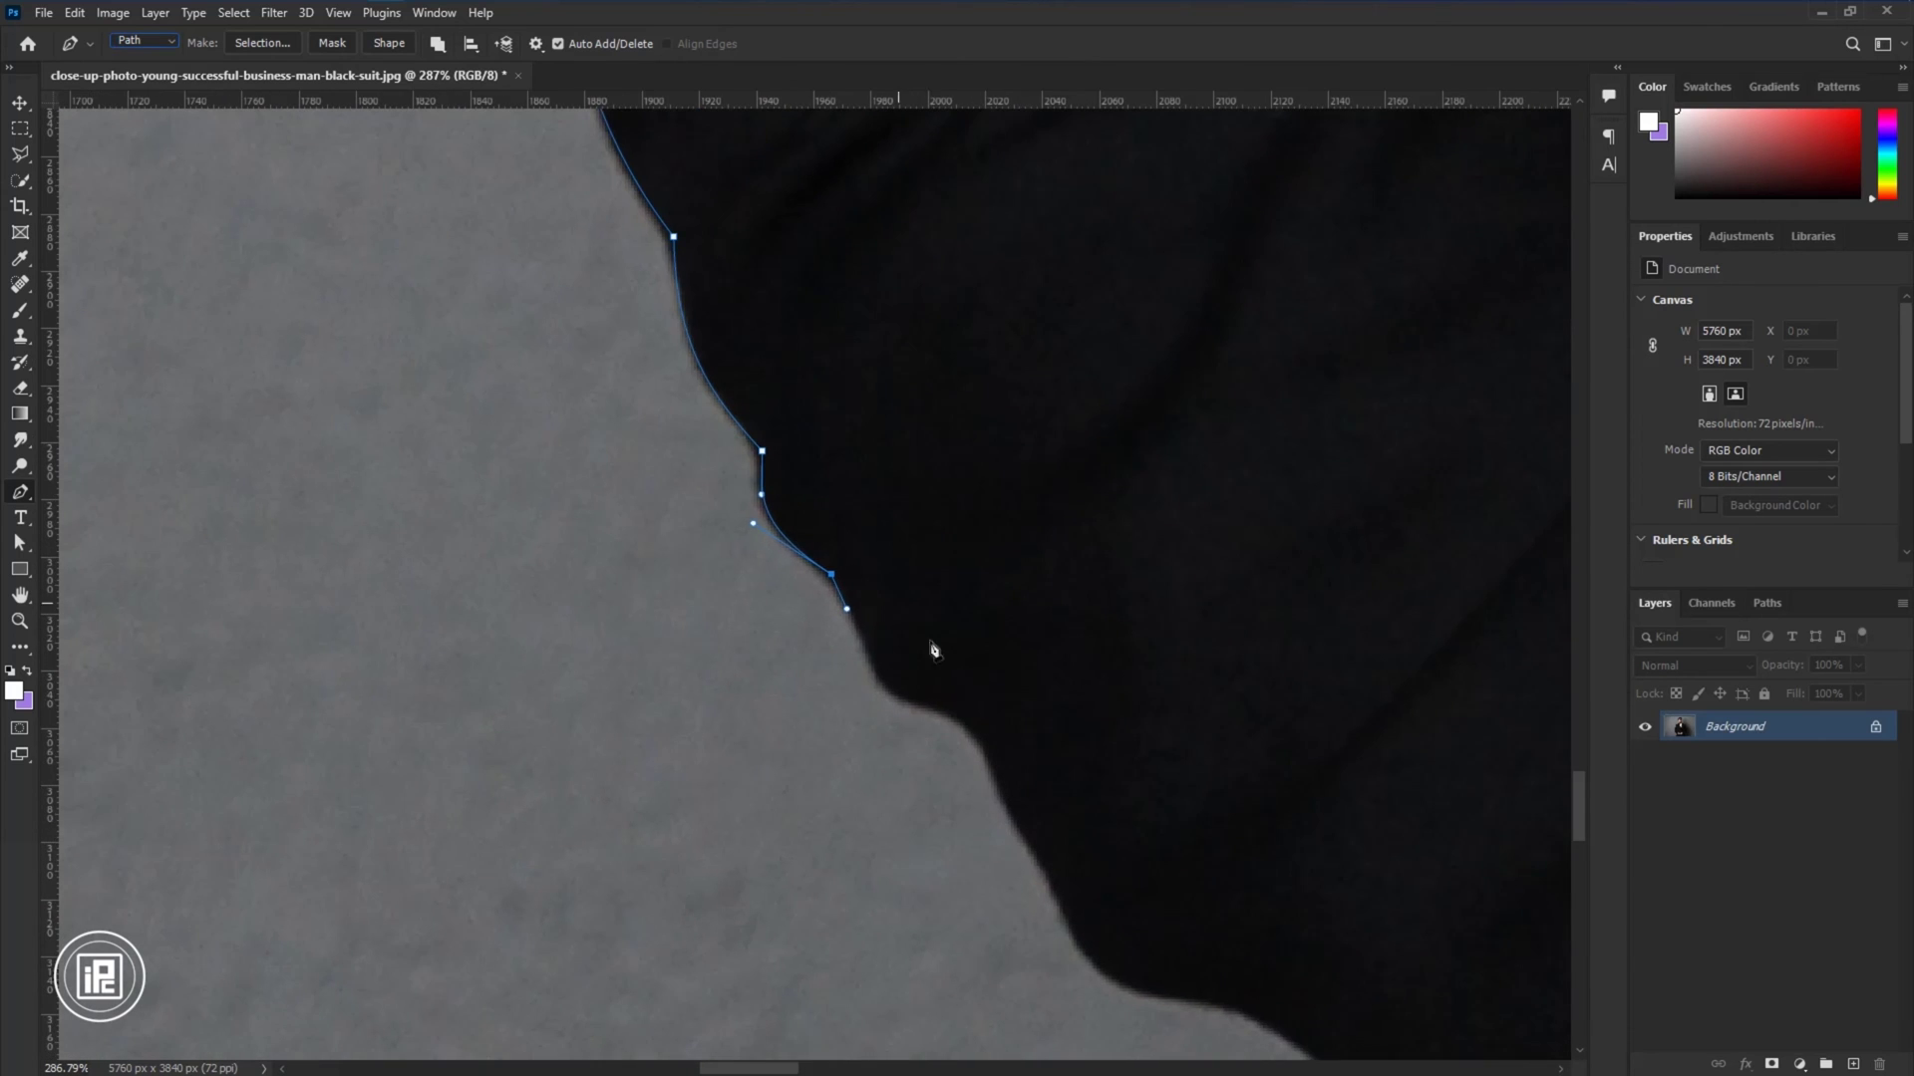
left_click_drag(934, 709, 1008, 722)
left_click_drag(844, 607, 869, 633)
left_click_drag(1007, 847, 979, 715)
Continue the path along the underside of the left-hand forearm to the first cuff button.
left_click_drag(1117, 827, 1005, 626)
left_click_drag(1038, 605, 1225, 618)
left_click_drag(1225, 618, 1097, 635)
left_click_drag(1177, 800, 1009, 577)
left_click_drag(1153, 556, 1197, 579)
left_click_drag(1008, 577, 1001, 484)
left_click_drag(1108, 618, 1021, 525)
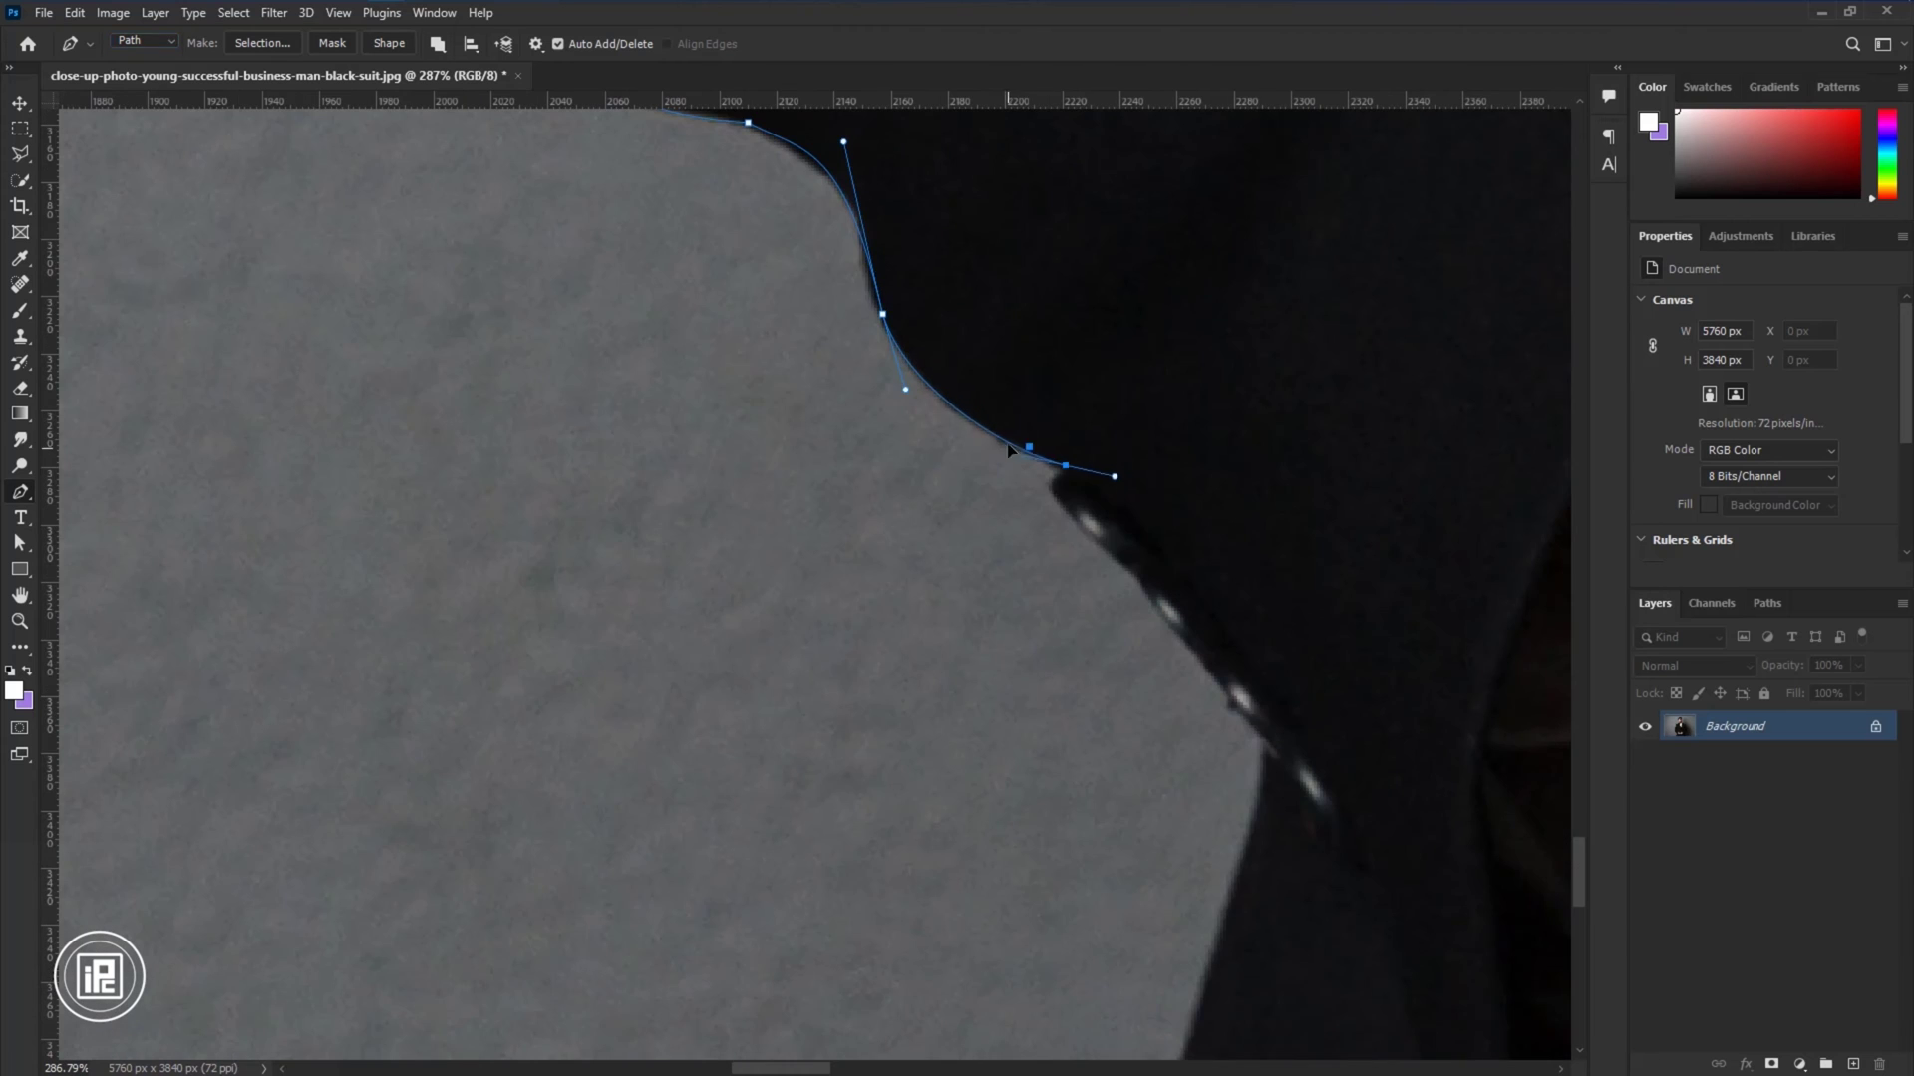
left_click_drag(1021, 440, 1005, 445)
Trace the path along the row of buttons on the left-hand cuff to the jacket's side edge.
left_click_drag(1056, 490, 1077, 524)
left_click_drag(1136, 573, 1061, 510)
mouse_move(1057, 506)
left_mouse_down()
mouse_move(1107, 541)
mouse_move(1069, 519)
left_mouse_up()
left_click_drag(1130, 592, 1157, 624)
left_click_drag(1187, 748, 1139, 601)
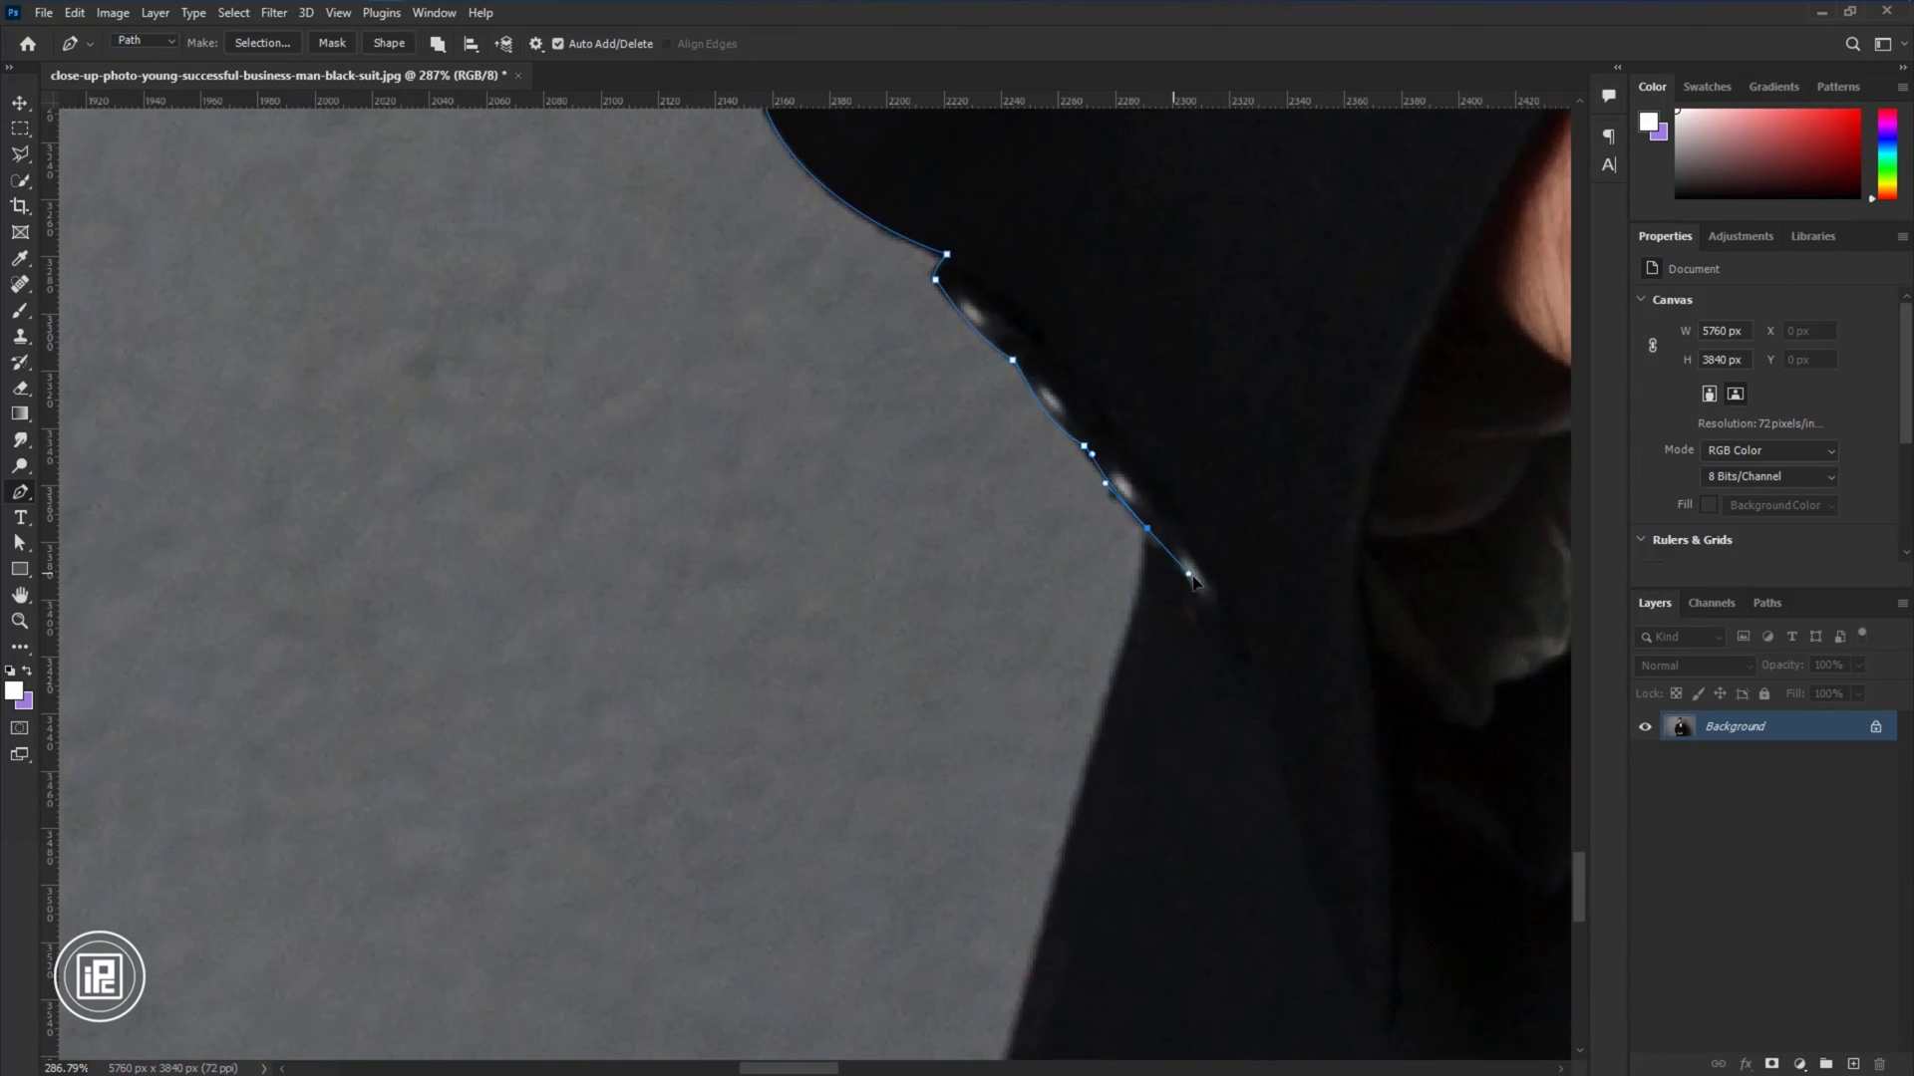
left_click(1147, 539)
Trace the left-hand jacket edge down to the photo's lower edge and close the path at its starting anchor.
left_click_drag(982, 957, 1067, 404)
left_click_drag(1055, 663, 1037, 693)
left_click_drag(982, 957, 1024, 462)
left_click_drag(944, 816, 945, 940)
scroll(947, 956, "down", 11)
left_click(1033, 770)
left_click(1086, 686)
scroll(1059, 285, "up", 13)
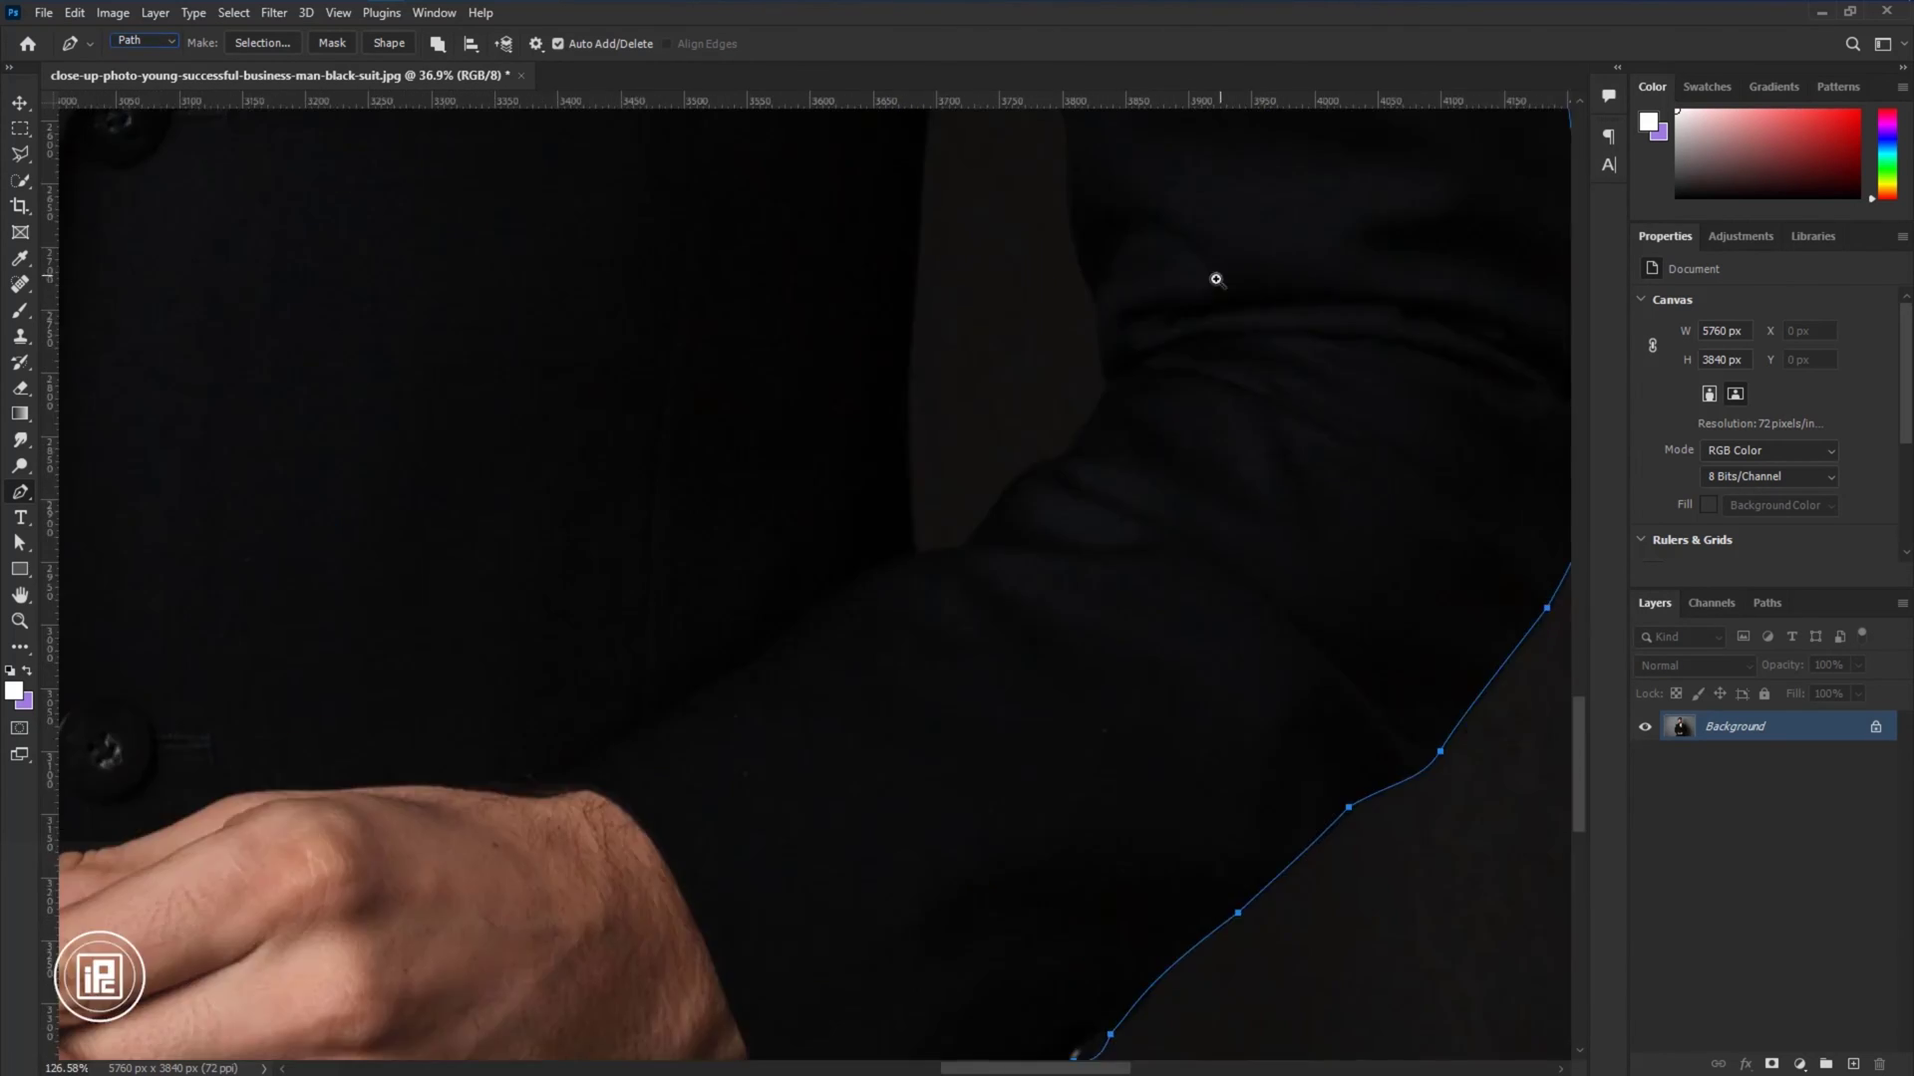
Start a new path at the top of the gap beside the right-hand arm and trace the jacket edge to its lower corner.
left_click_drag(1007, 312, 1093, 692)
left_click_drag(1063, 221, 1037, 284)
left_click_drag(1019, 385, 1018, 453)
left_click_drag(1047, 555, 1066, 331)
left_click(1022, 704)
left_click(1014, 707)
key("ctrl+z")
key("ctrl+z")
left_click_drag(1012, 707, 1036, 946)
left_click_drag(1036, 946, 1071, 682)
Continue the path from the gap's lower corner along the right-hand forearm creases, undoing the misplaced anchors.
scroll(1074, 704, "up", 5)
left_click_drag(1171, 572, 1241, 548)
left_click_drag(1262, 494, 1290, 448)
left_click_drag(1301, 438, 1303, 419)
scroll(1281, 422, "up", 4)
left_click_drag(1119, 487, 1102, 448)
key("ctrl+z")
key("ctrl+z")
key("ctrl+z")
Trace the inner edge of the right-hand sleeve up to the gap's top and close the path at its starting anchor.
left_click_drag(1120, 549, 1115, 511)
left_click_drag(1119, 417, 1081, 339)
left_click_drag(1081, 341, 1089, 677)
left_click_drag(1037, 269, 1047, 204)
left_click_drag(980, 333, 1051, 654)
left_click_drag(1115, 526, 1066, 536)
left_click_drag(1042, 436, 1093, 594)
left_click_drag(1063, 402, 1078, 508)
left_click_drag(1097, 559, 1086, 496)
left_click_drag(991, 286, 1011, 251)
left_click_drag(1000, 282, 706, 319)
Start a path at the top of the gap beside the left-hand arm and trace the jacket edge down to its lower end.
left_click_drag(705, 319, 1063, 510)
left_click_drag(781, 486, 778, 494)
left_click_drag(781, 496, 868, 561)
left_click_drag(800, 586, 805, 629)
left_click_drag(796, 544, 798, 330)
left_click_drag(799, 908, 783, 985)
left_click_drag(813, 830, 844, 649)
left_click_drag(790, 957, 754, 754)
Trace the gap's lower end and the first creases of the left-hand sleeve, adjusting the anchor handles at each bend.
left_click_drag(773, 935, 706, 747)
left_click(717, 740)
mouse_move(699, 635)
left_mouse_down()
mouse_move(666, 594)
mouse_move(690, 620)
left_mouse_up()
left_click_drag(659, 649, 844, 744)
left_click_drag(770, 657, 735, 657)
mouse_move(750, 618)
left_mouse_down()
mouse_move(740, 571)
mouse_move(753, 607)
left_mouse_up()
key("ctrl+z")
left_click_drag(735, 657, 765, 658)
mouse_move(772, 650)
left_mouse_down()
mouse_move(854, 636)
mouse_move(802, 638)
left_mouse_up()
left_click_drag(660, 463, 638, 408)
left_click_drag(624, 388, 753, 647)
left_click_drag(724, 750, 775, 710)
left_click_drag(788, 540, 849, 715)
left_click_drag(849, 714, 828, 662)
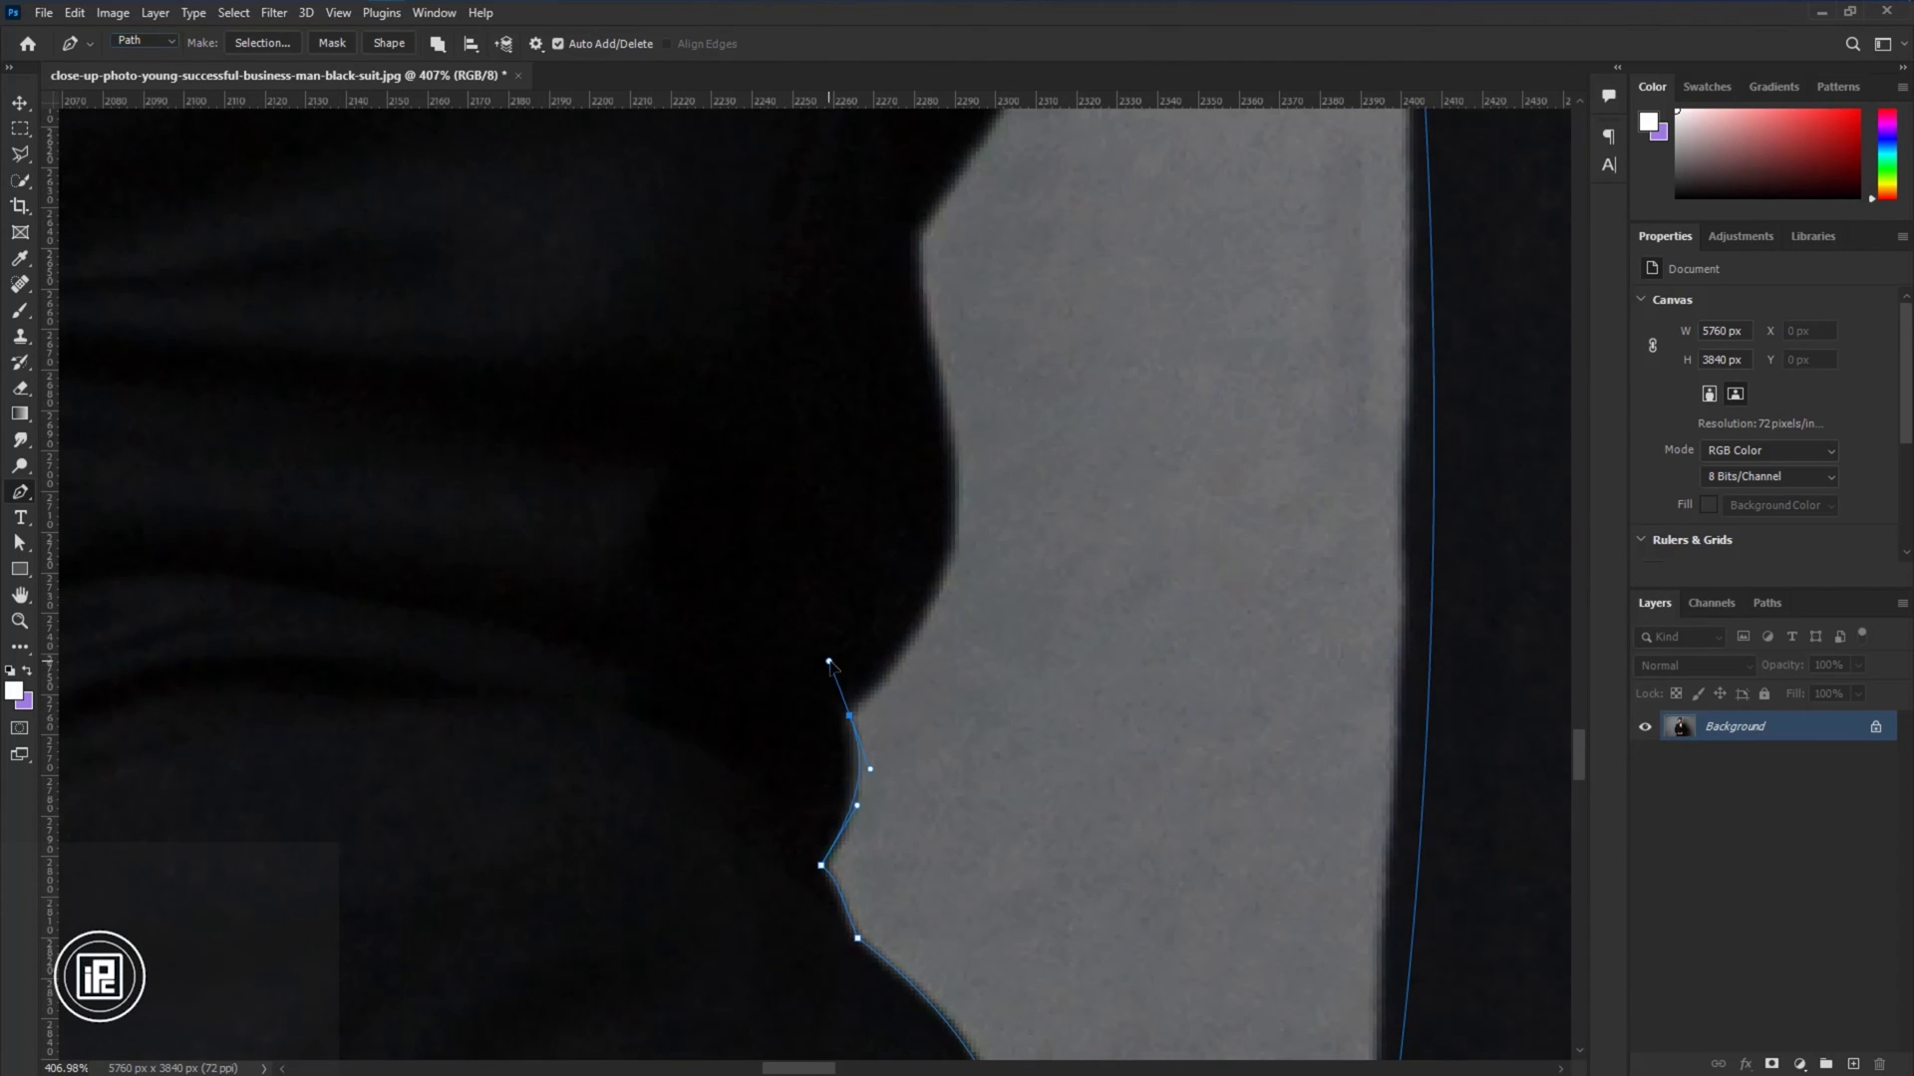
Continue the path upward along the larger bulges of the left-hand sleeve's inner edge, redoing misplaced anchors.
left_click_drag(951, 521, 950, 437)
left_click_drag(828, 661, 916, 612)
key("ctrl+z")
left_click_drag(918, 235, 962, 680)
left_click_drag(962, 681, 1020, 601)
left_click_drag(1117, 337, 1033, 474)
left_click_drag(1023, 564, 1015, 573)
left_click_drag(1005, 662, 999, 734)
left_click(1023, 501)
Trace the last part of the left-hand sleeve's inner edge and close the path at the top of the gap.
key("ctrl+z")
left_click_drag(1023, 482, 871, 849)
left_click_drag(1156, 323, 1162, 200)
left_click_drag(1148, 445, 1141, 697)
left_click_drag(1162, 201, 1179, 281)
left_click_drag(1204, 226, 1208, 219)
left_click(1205, 226, "ctrl")
scroll(1003, 495, "down", 10)
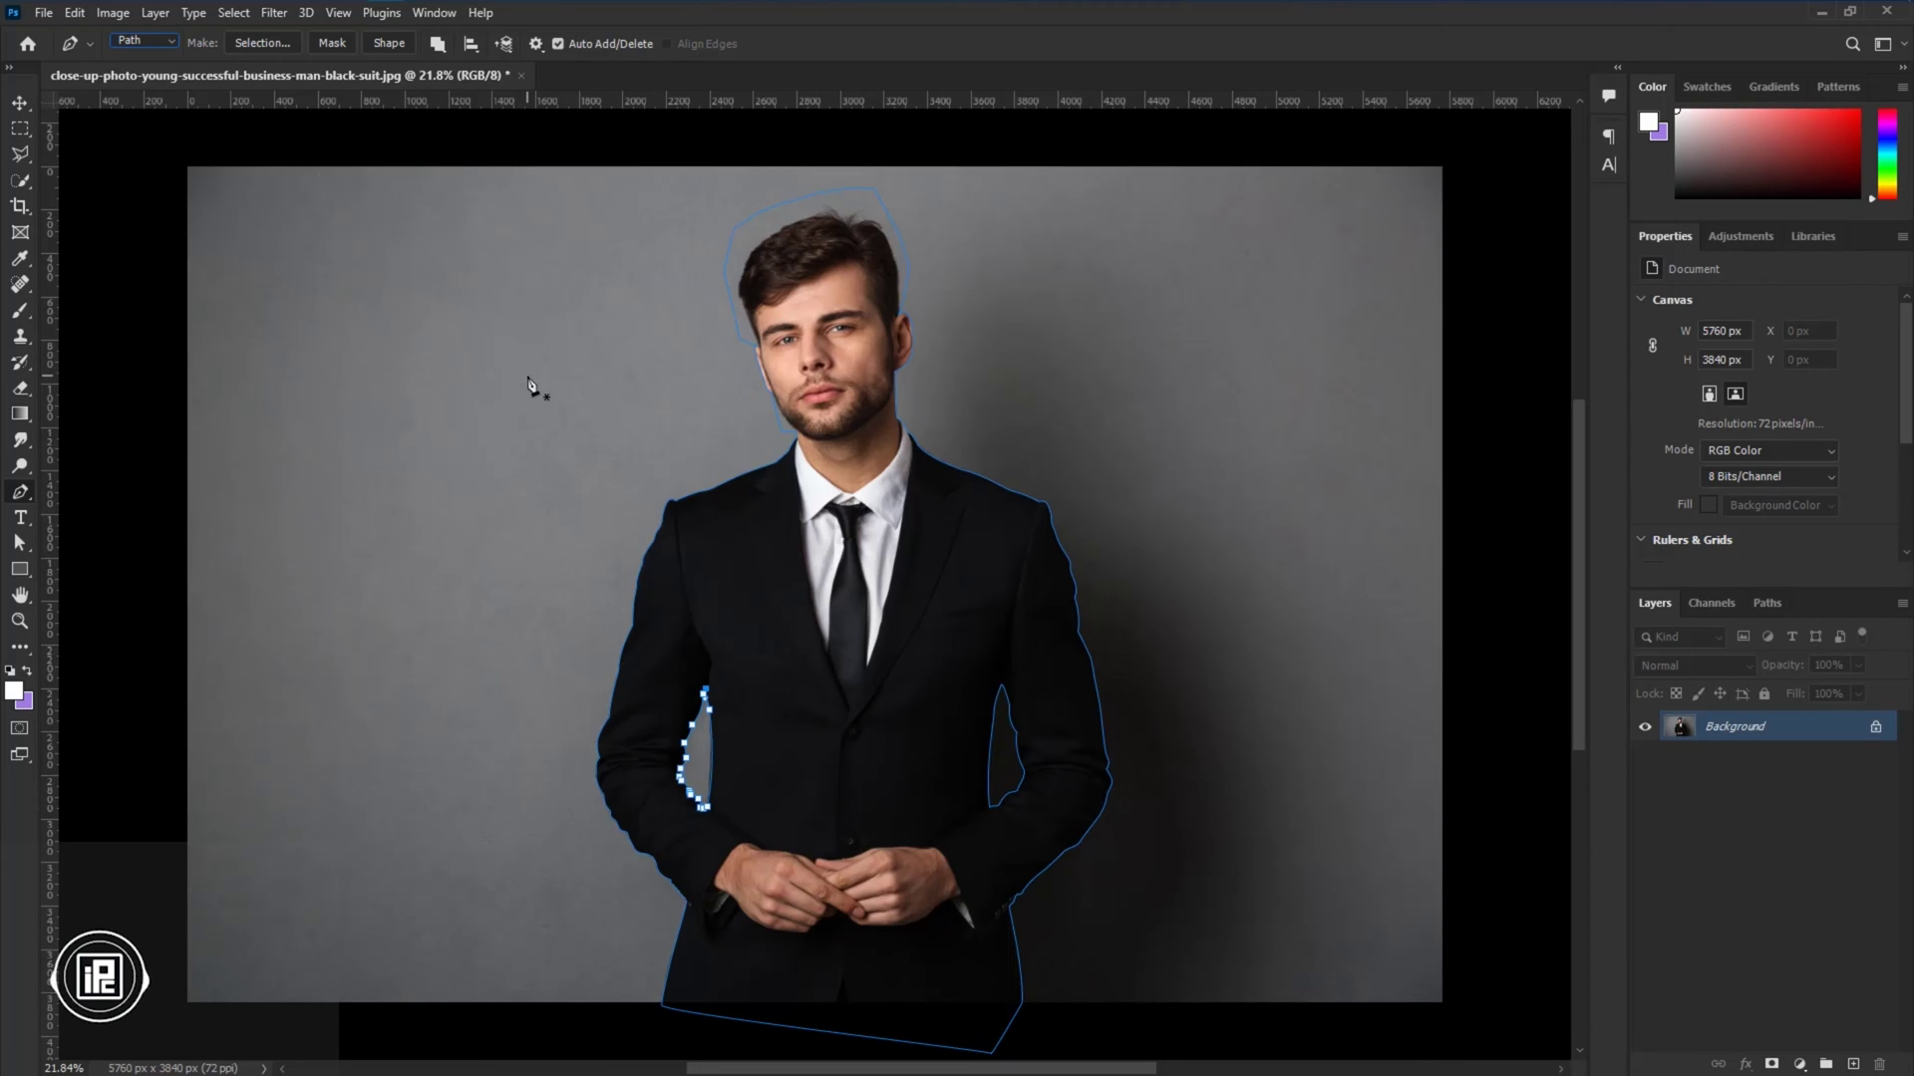
Make a new selection from the man's outer path with a 0-pixel feather and add it as a layer mask.
left_click_drag(18, 551, 193, 547)
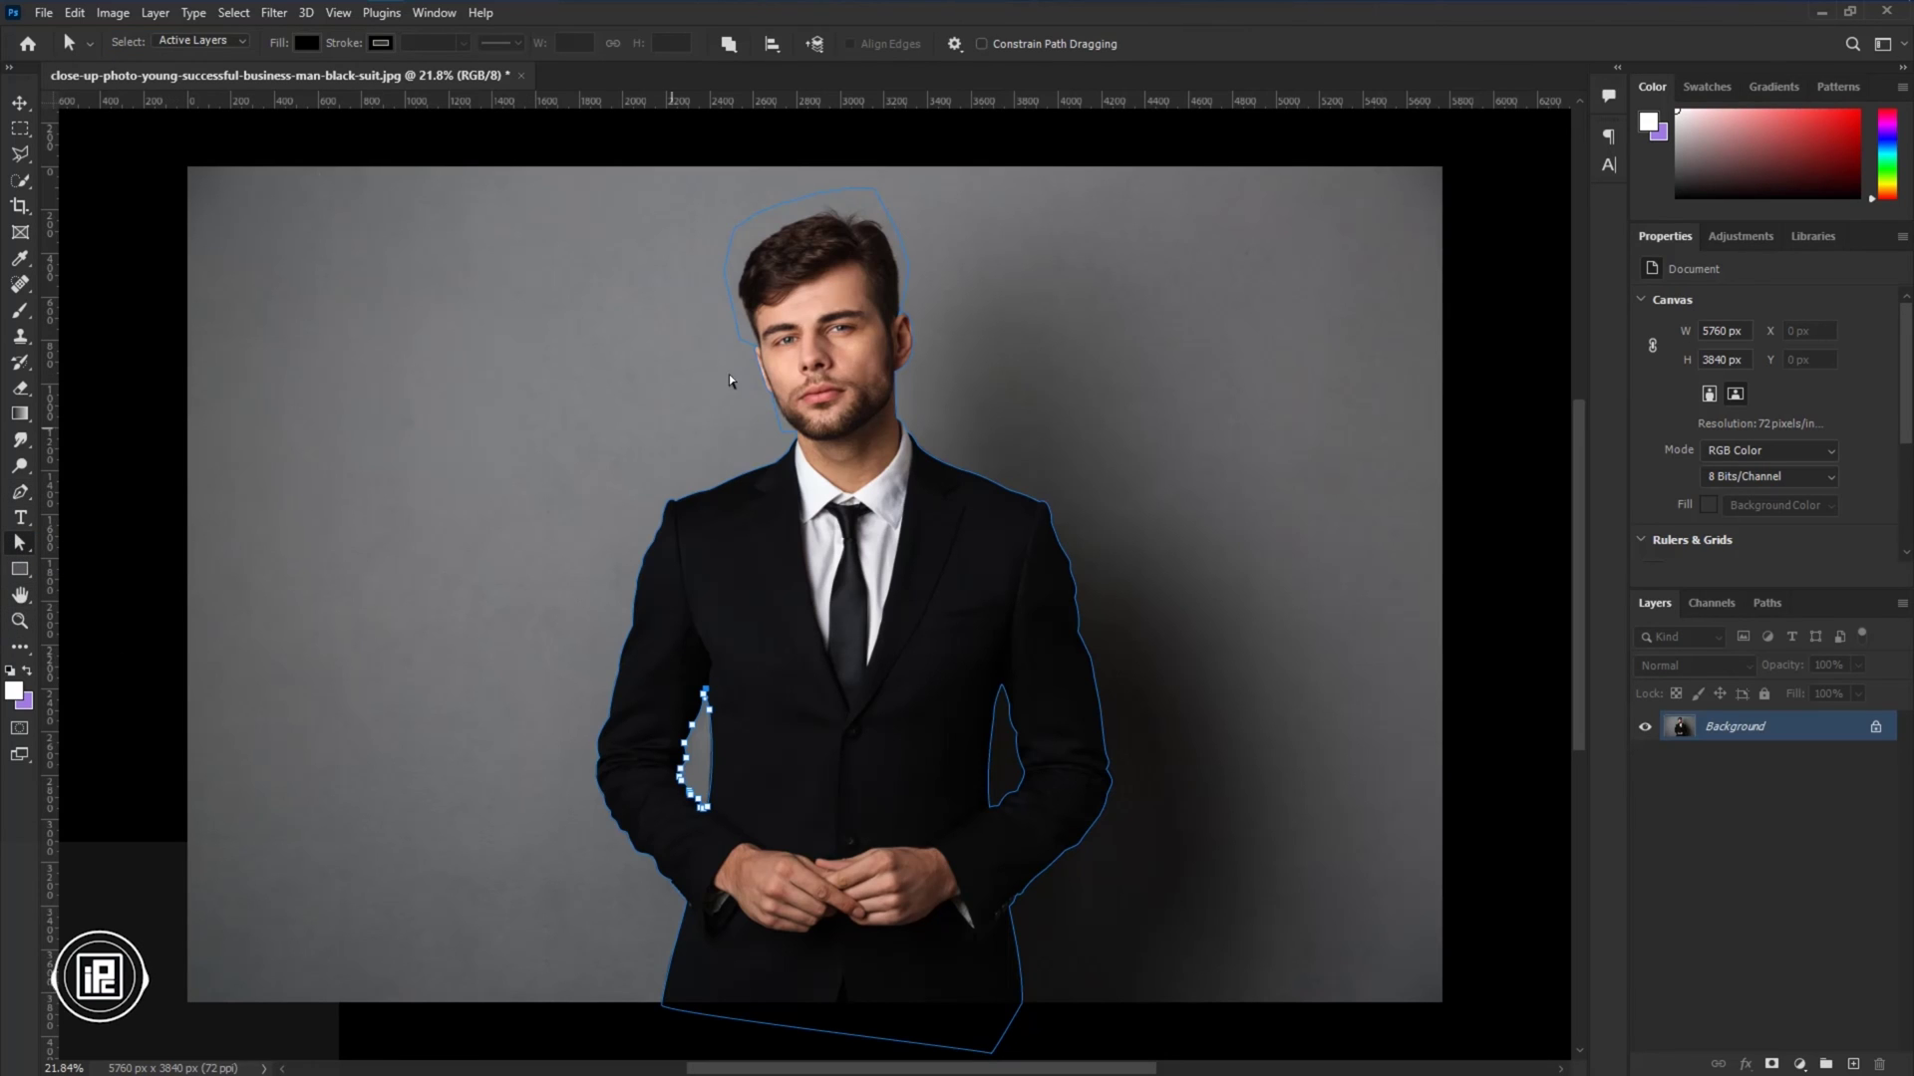
left_click(906, 255)
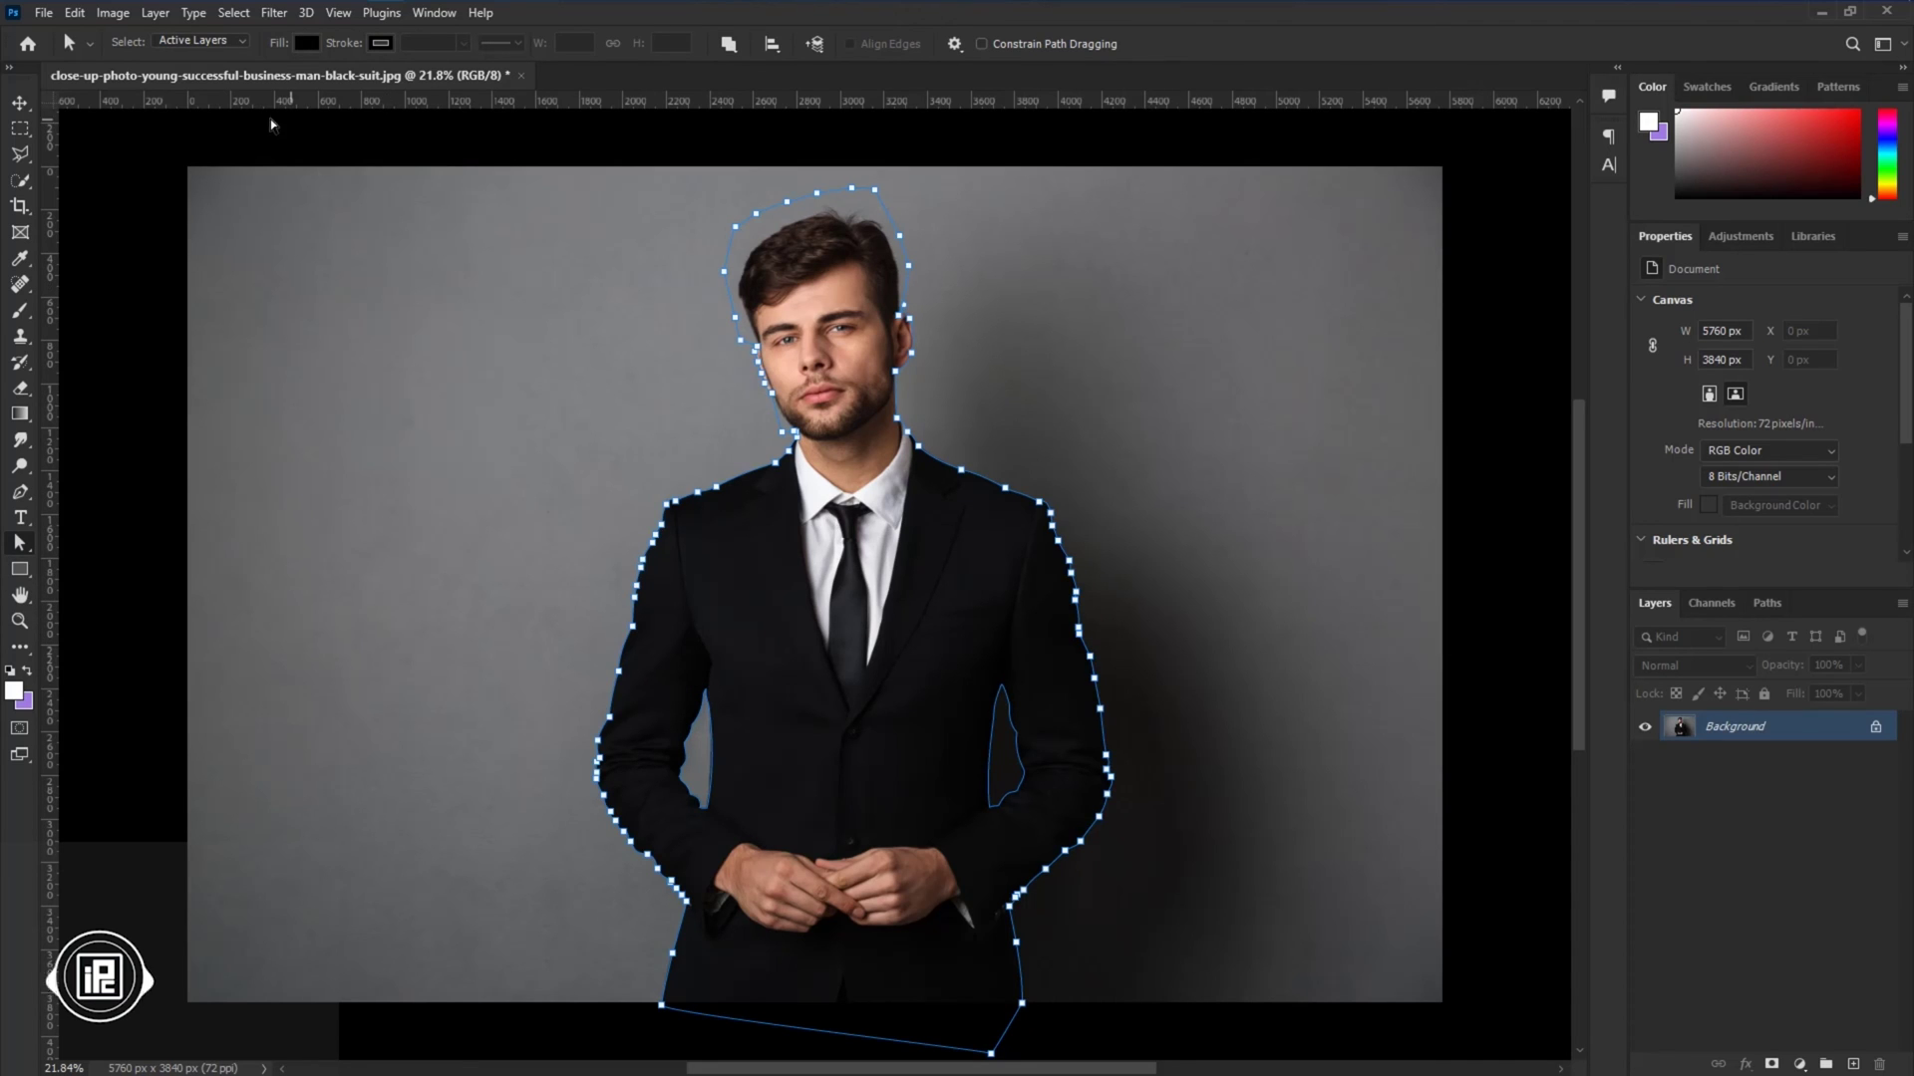
right_click(719, 301)
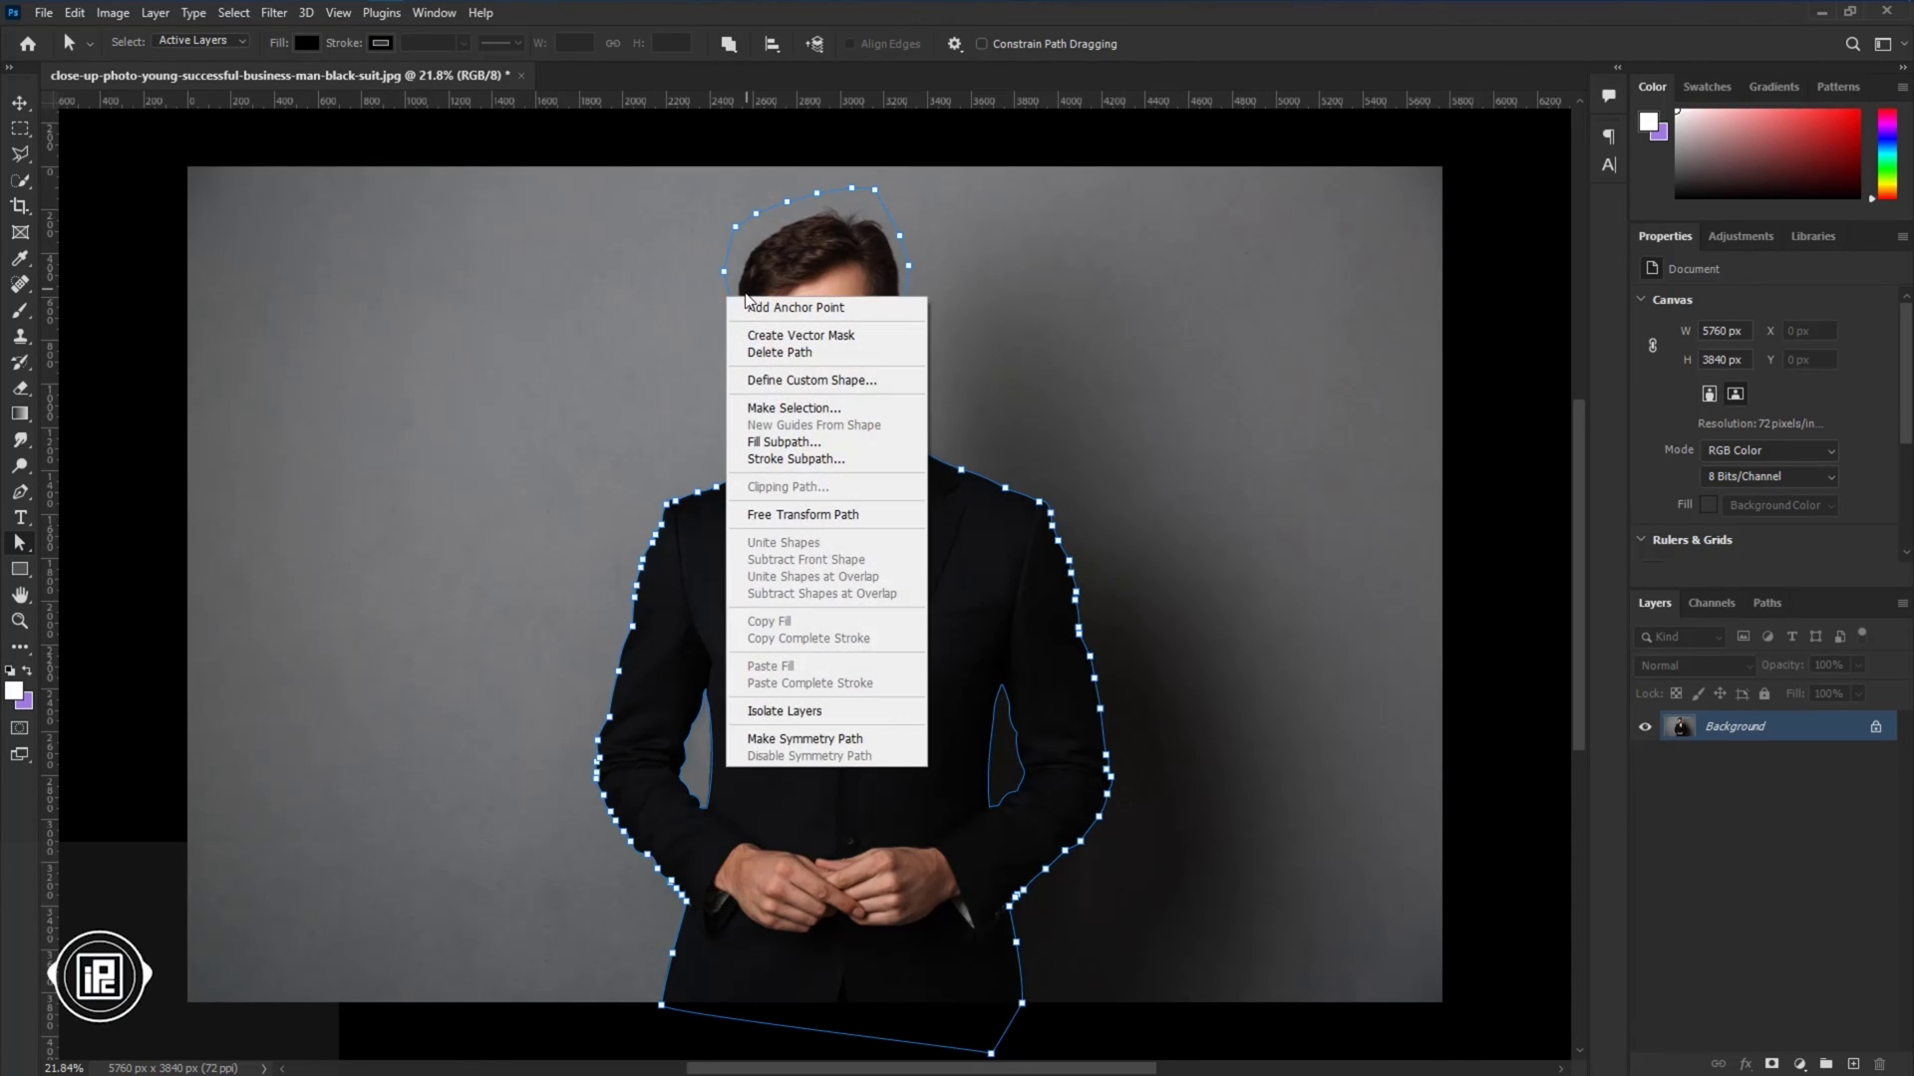
left_click(823, 410)
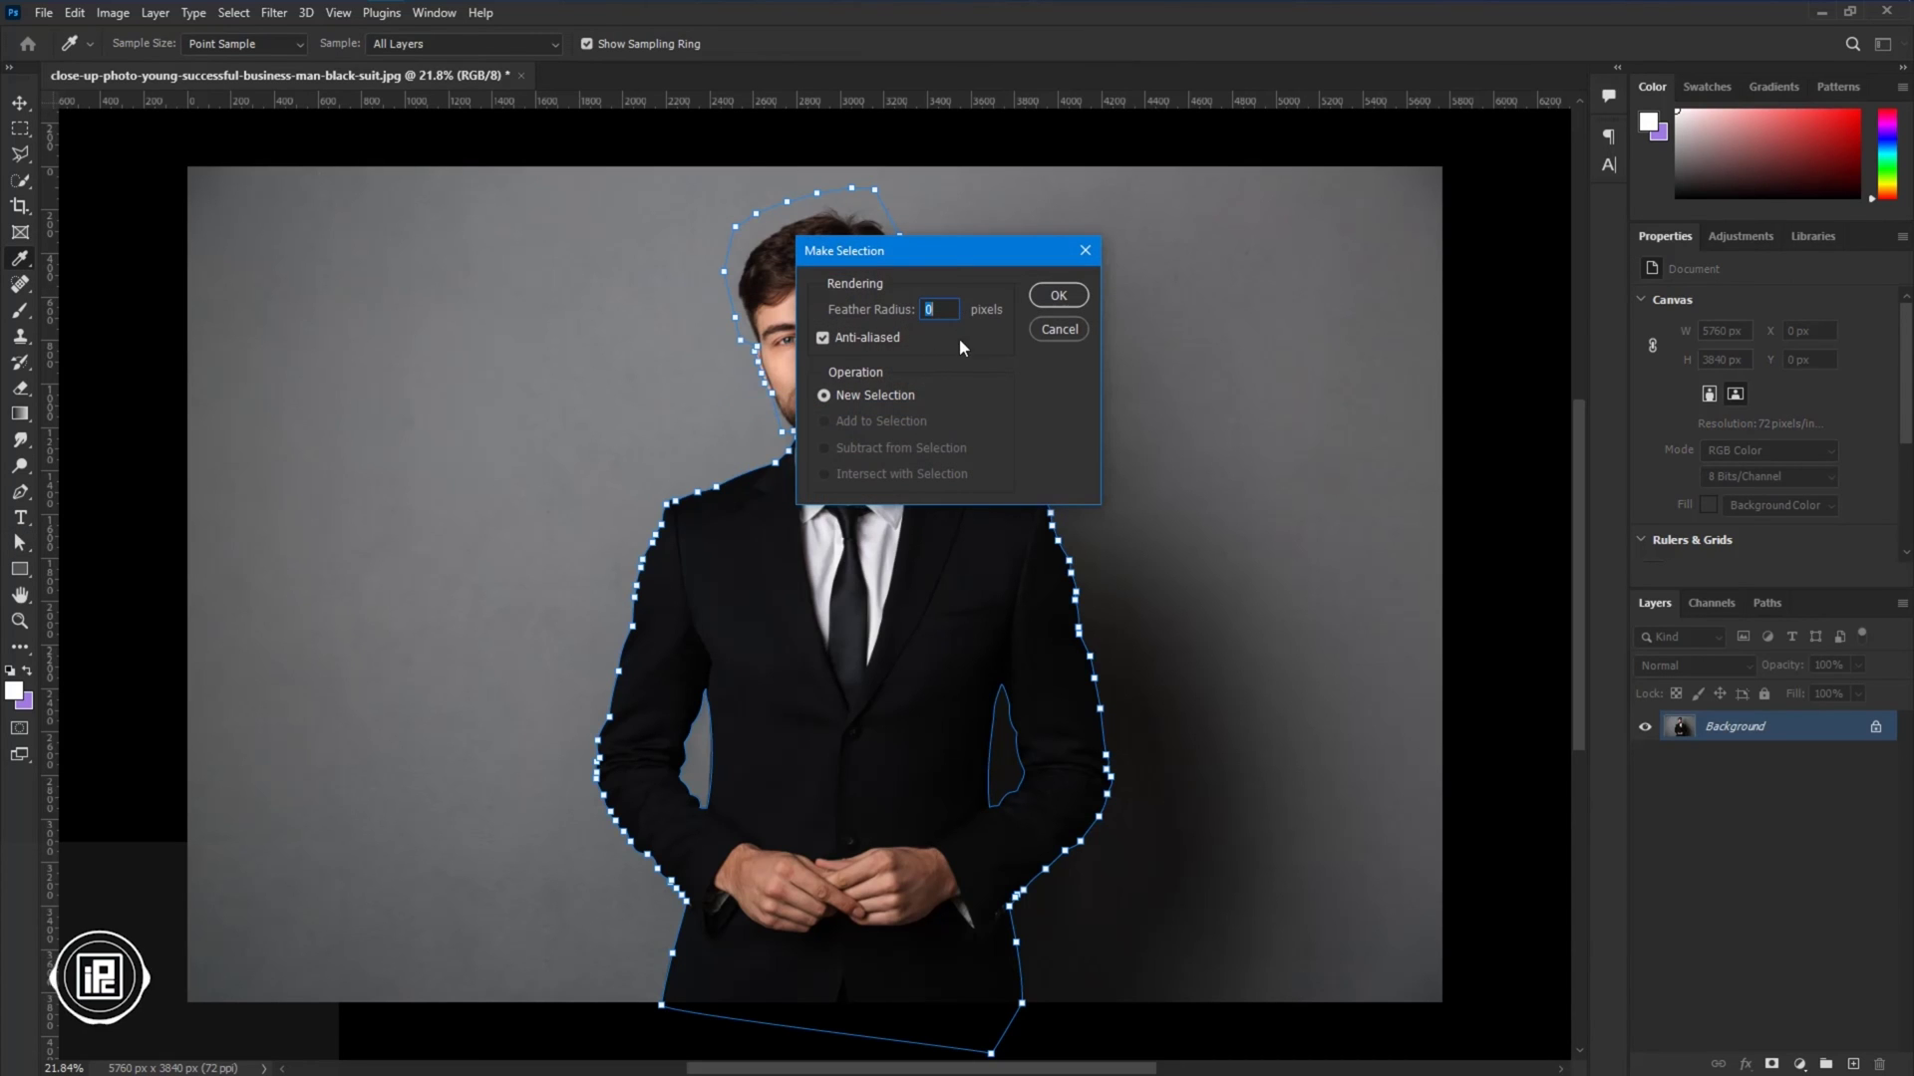
left_click(1059, 296)
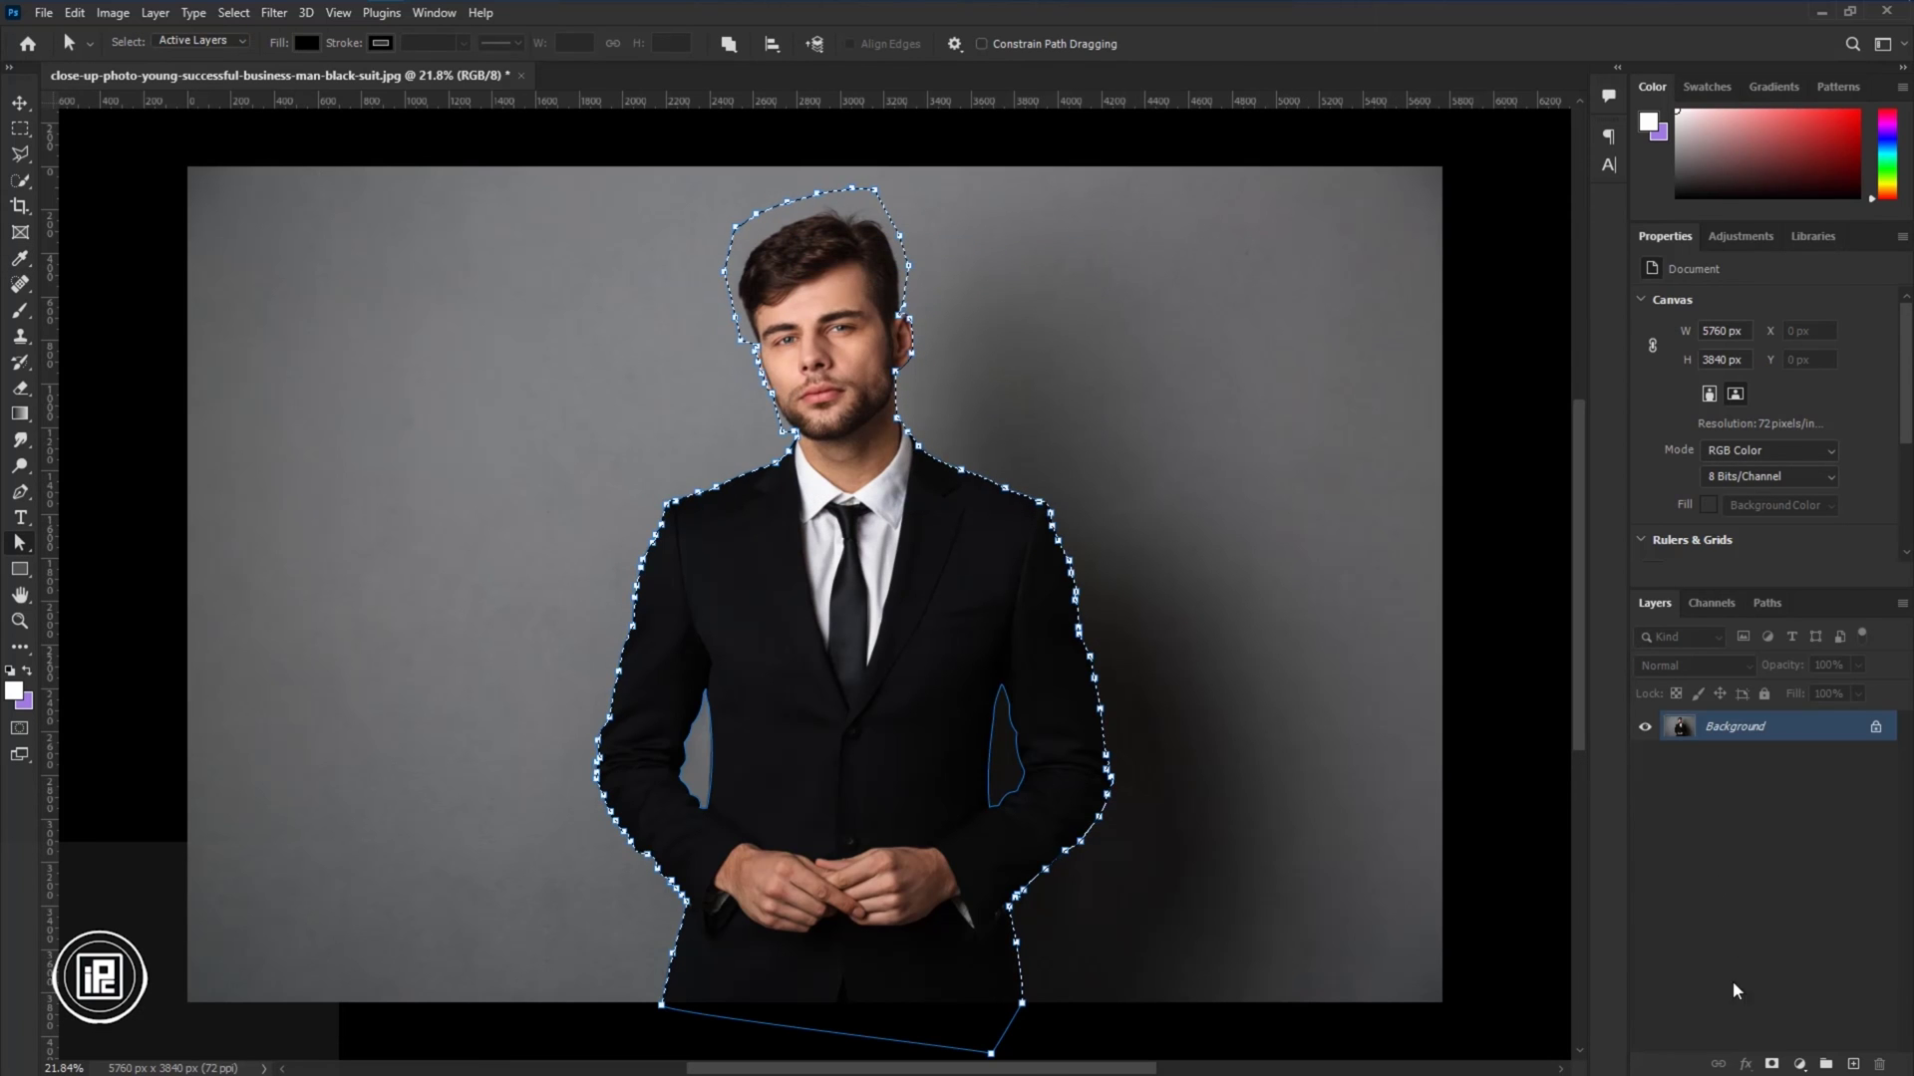
left_click(1772, 1065)
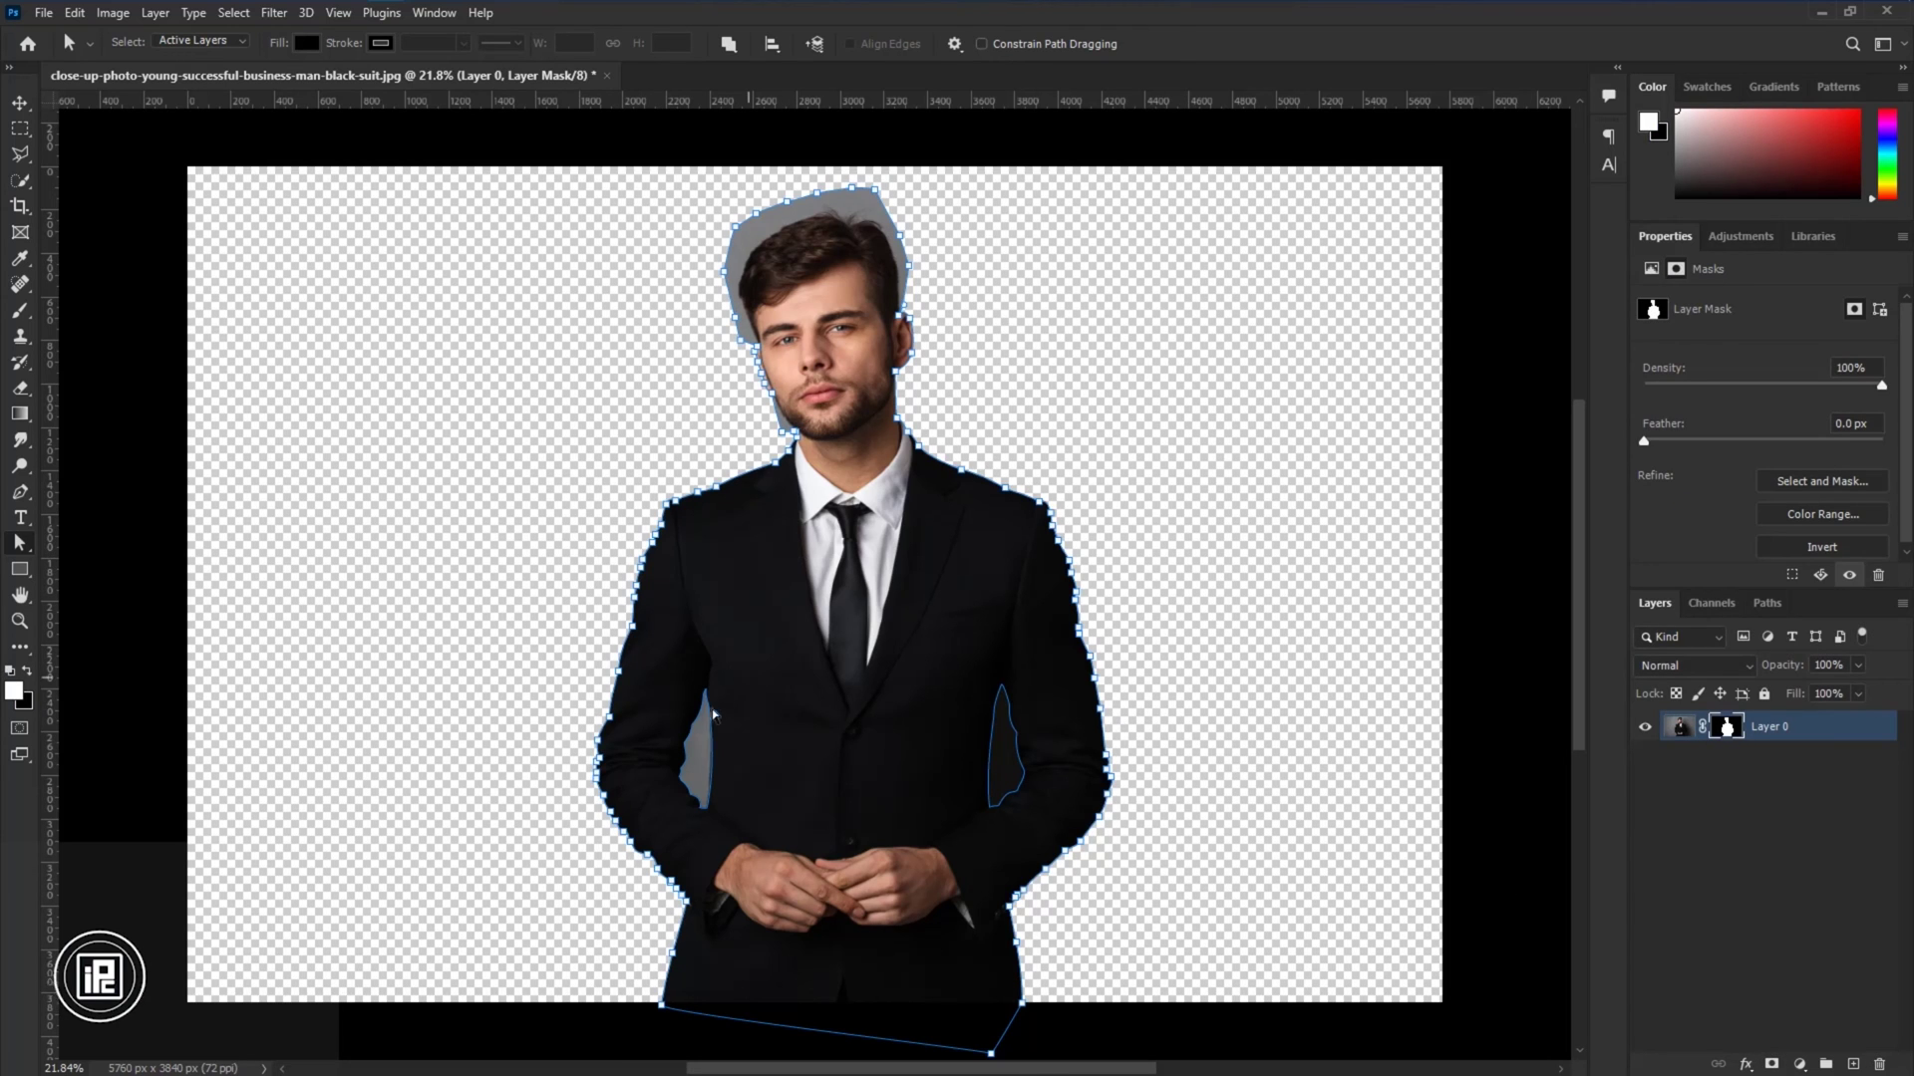
Make a selection from the path around the gap beside the left-hand arm.
left_click(715, 765)
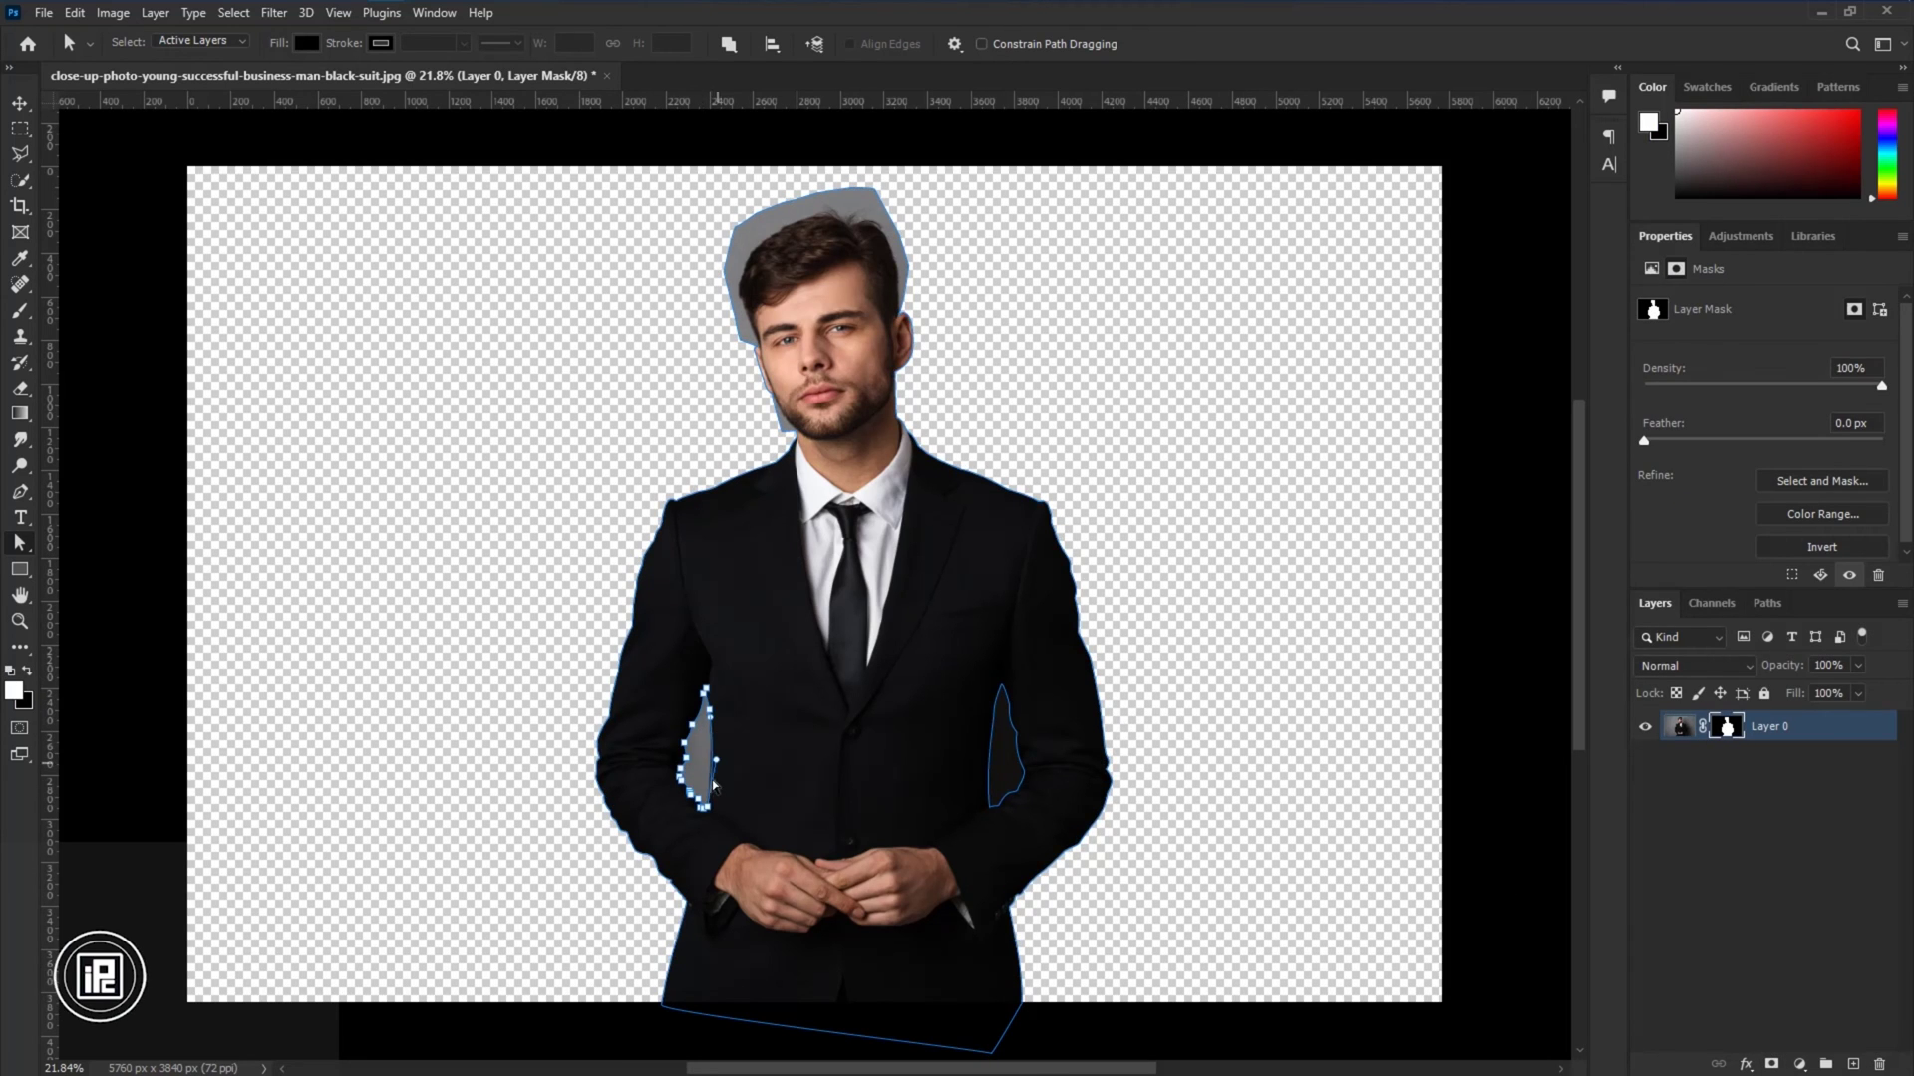
right_click(716, 741)
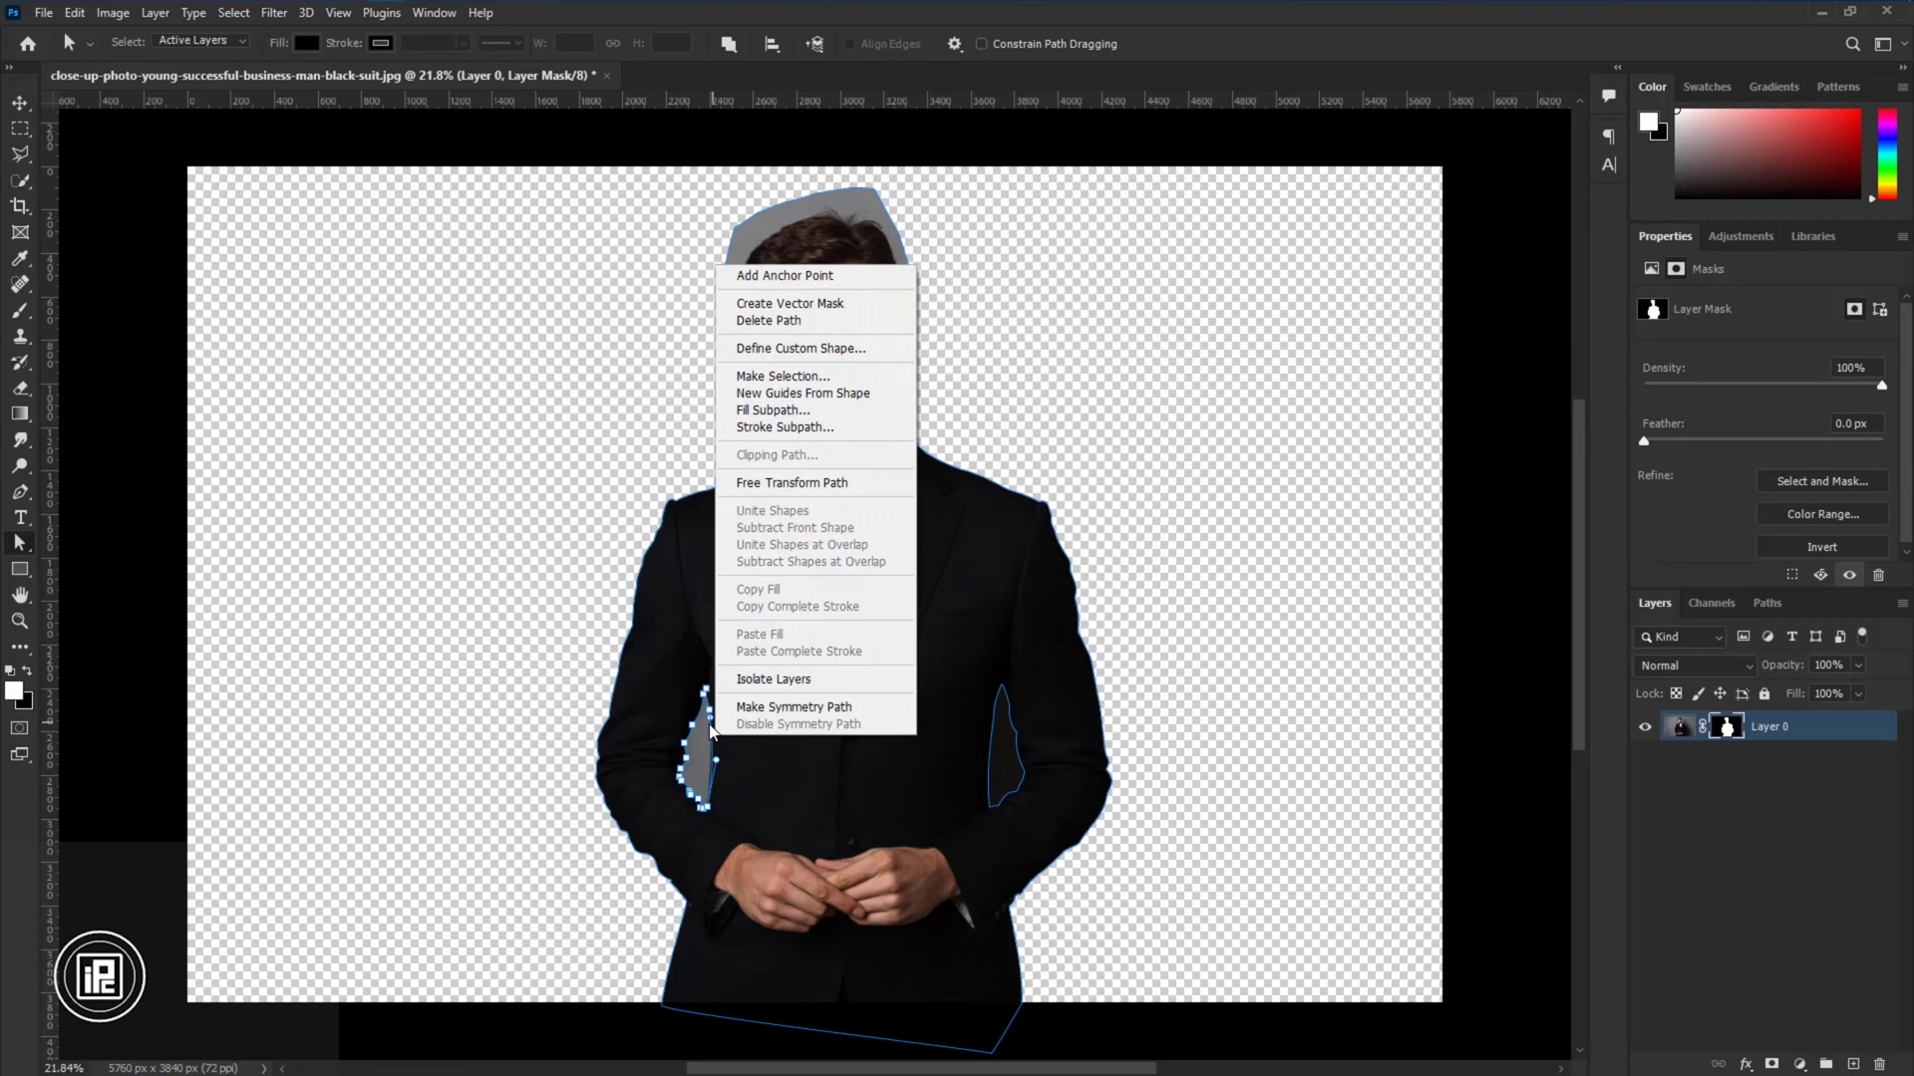
left_click(822, 380)
left_click(1058, 297)
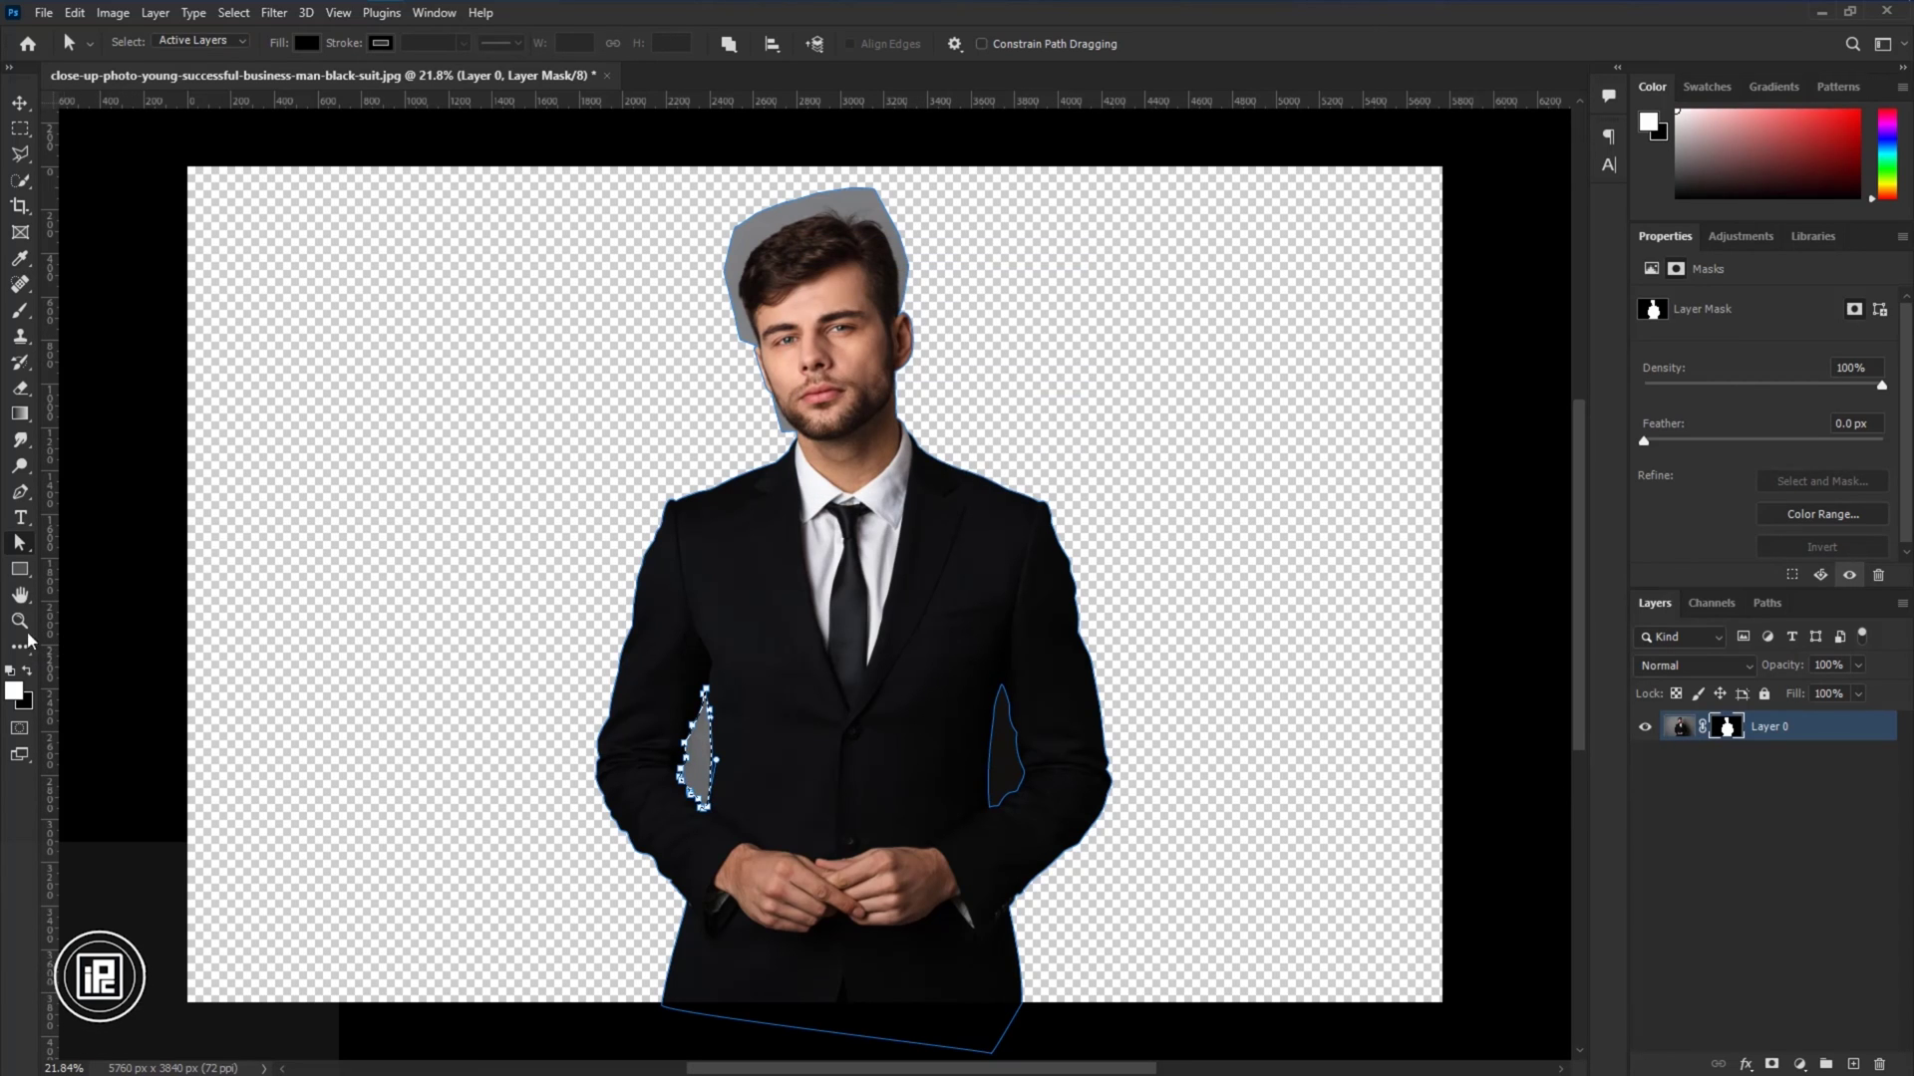
Paint the selected left-hand gap black on the layer mask with the Brush tool, raising its opacity to 100%.
left_click(20, 310)
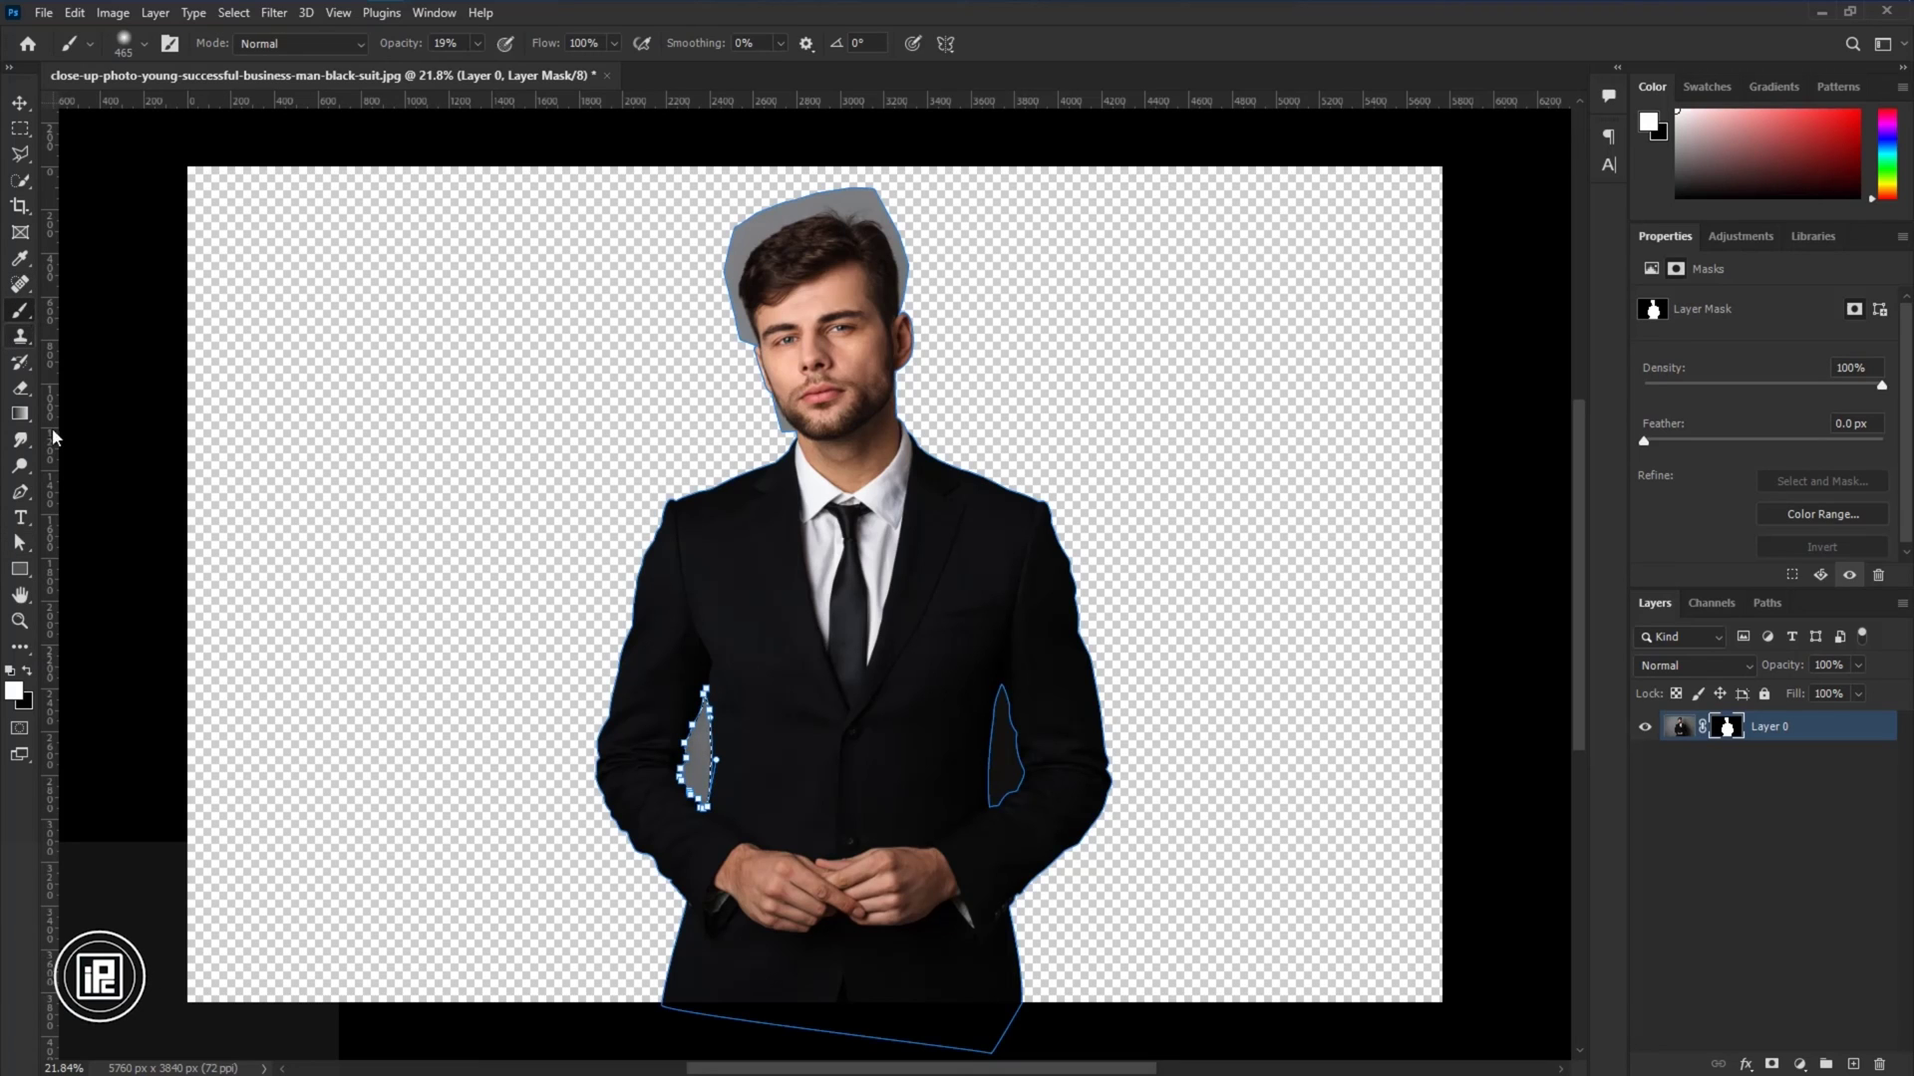
left_click(27, 671)
mouse_move(705, 760)
left_mouse_down()
mouse_move(705, 702)
mouse_move(698, 782)
mouse_move(735, 674)
left_mouse_up()
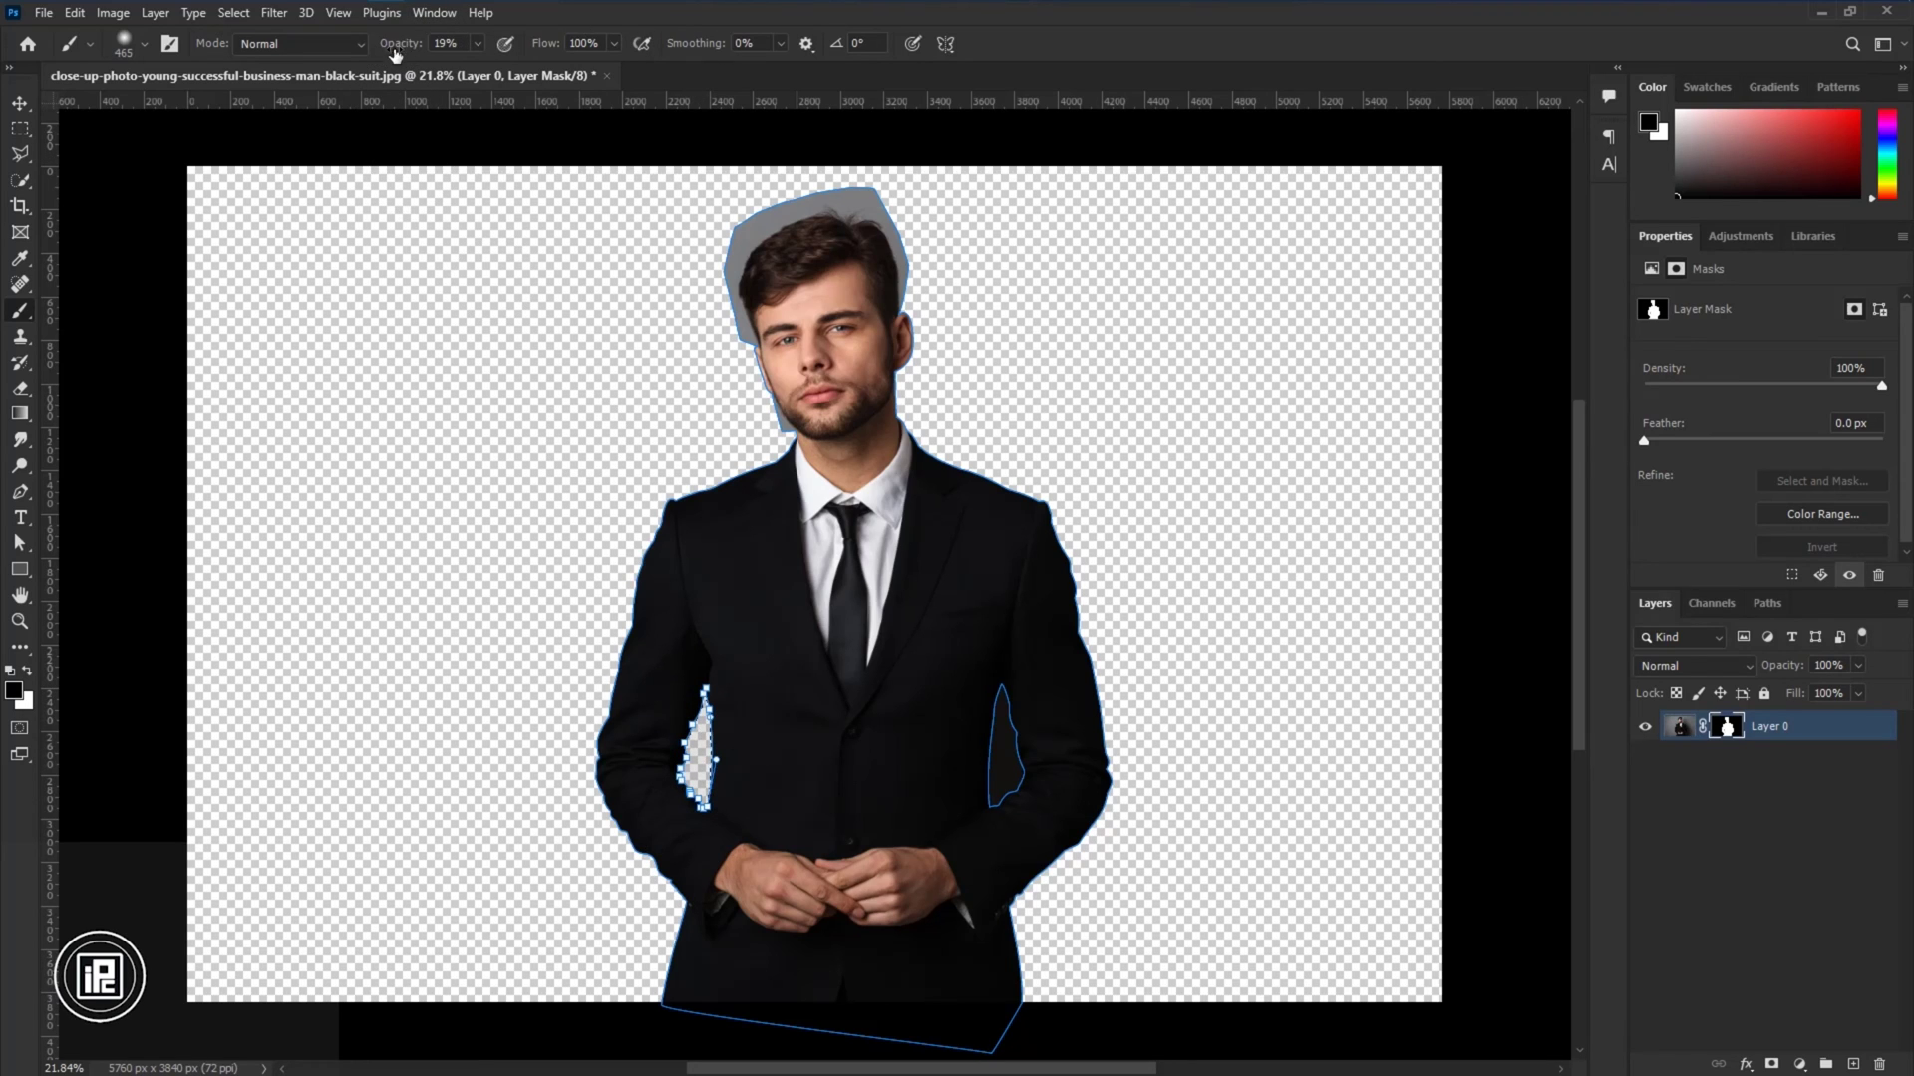
left_click_drag(702, 692, 695, 825)
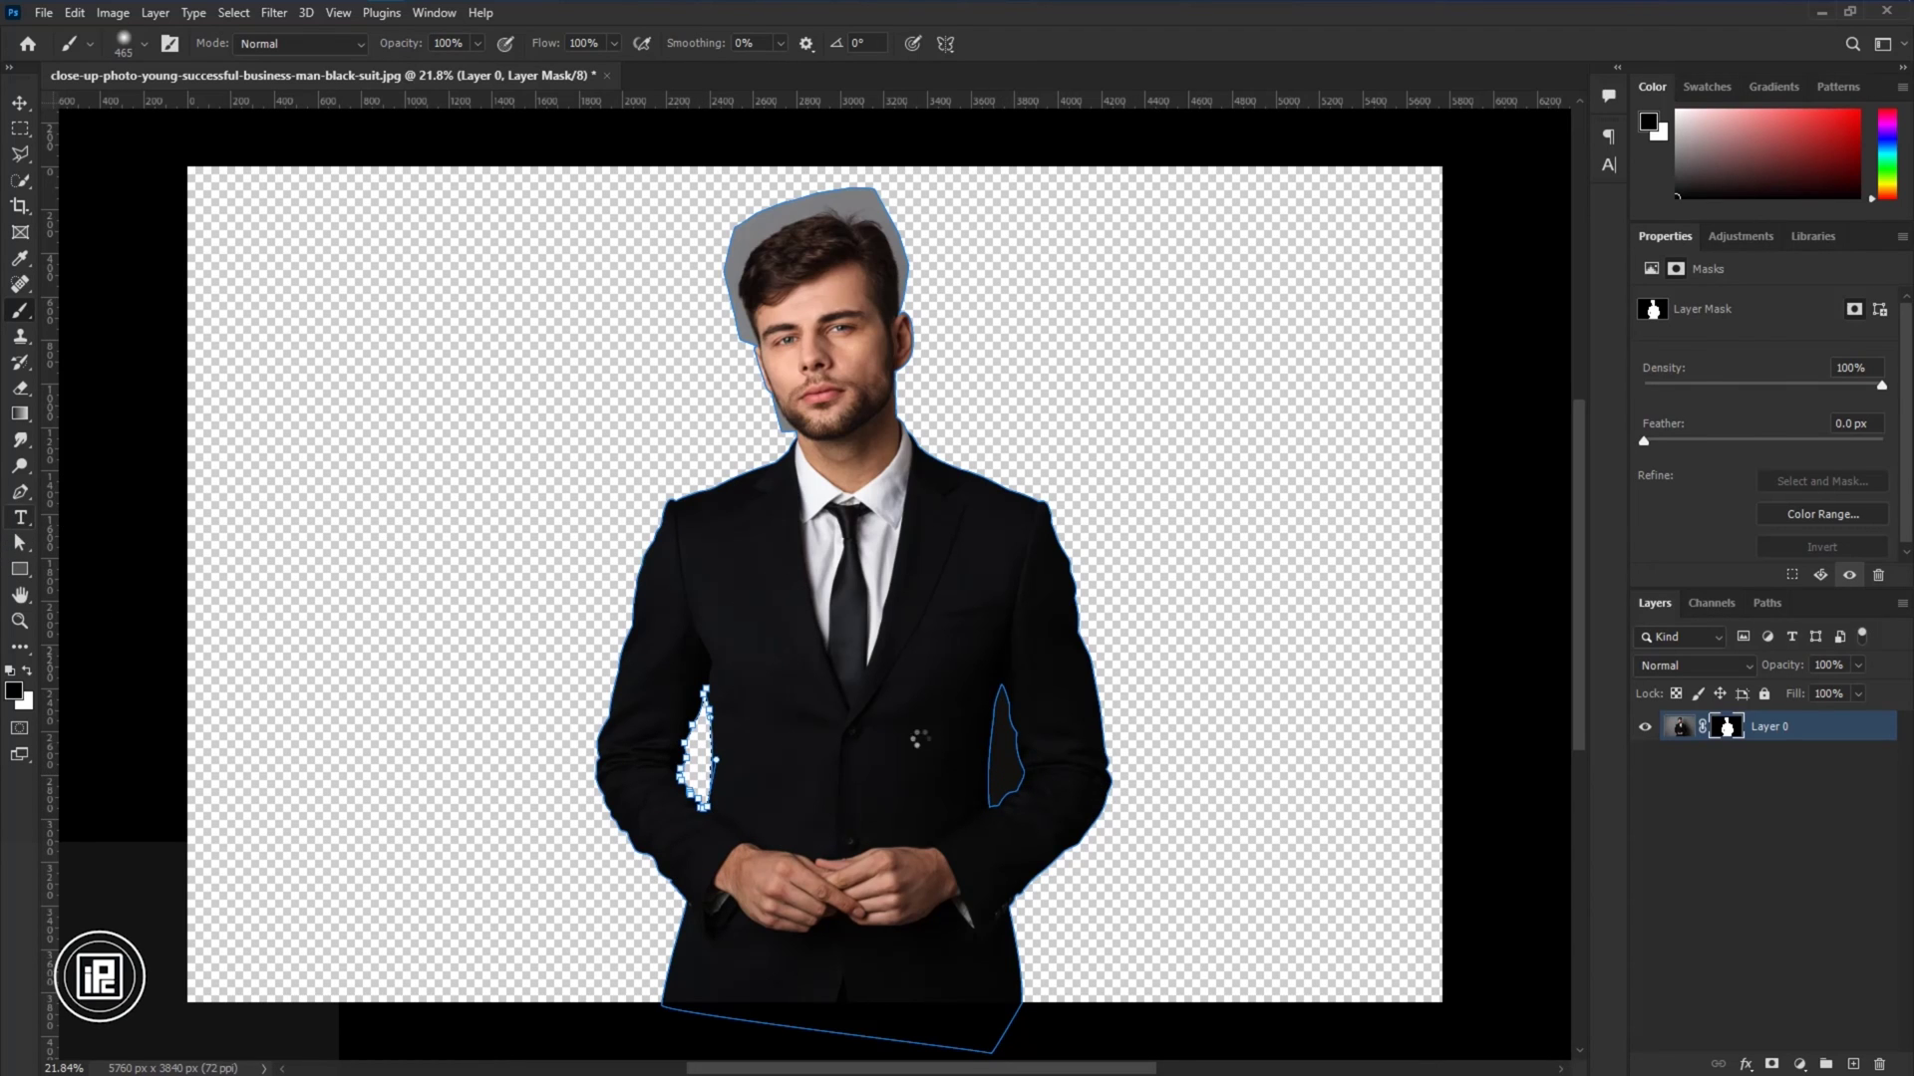
Make a selection from the path around the right-hand arm gap and paint it black on the layer mask.
left_click(19, 543)
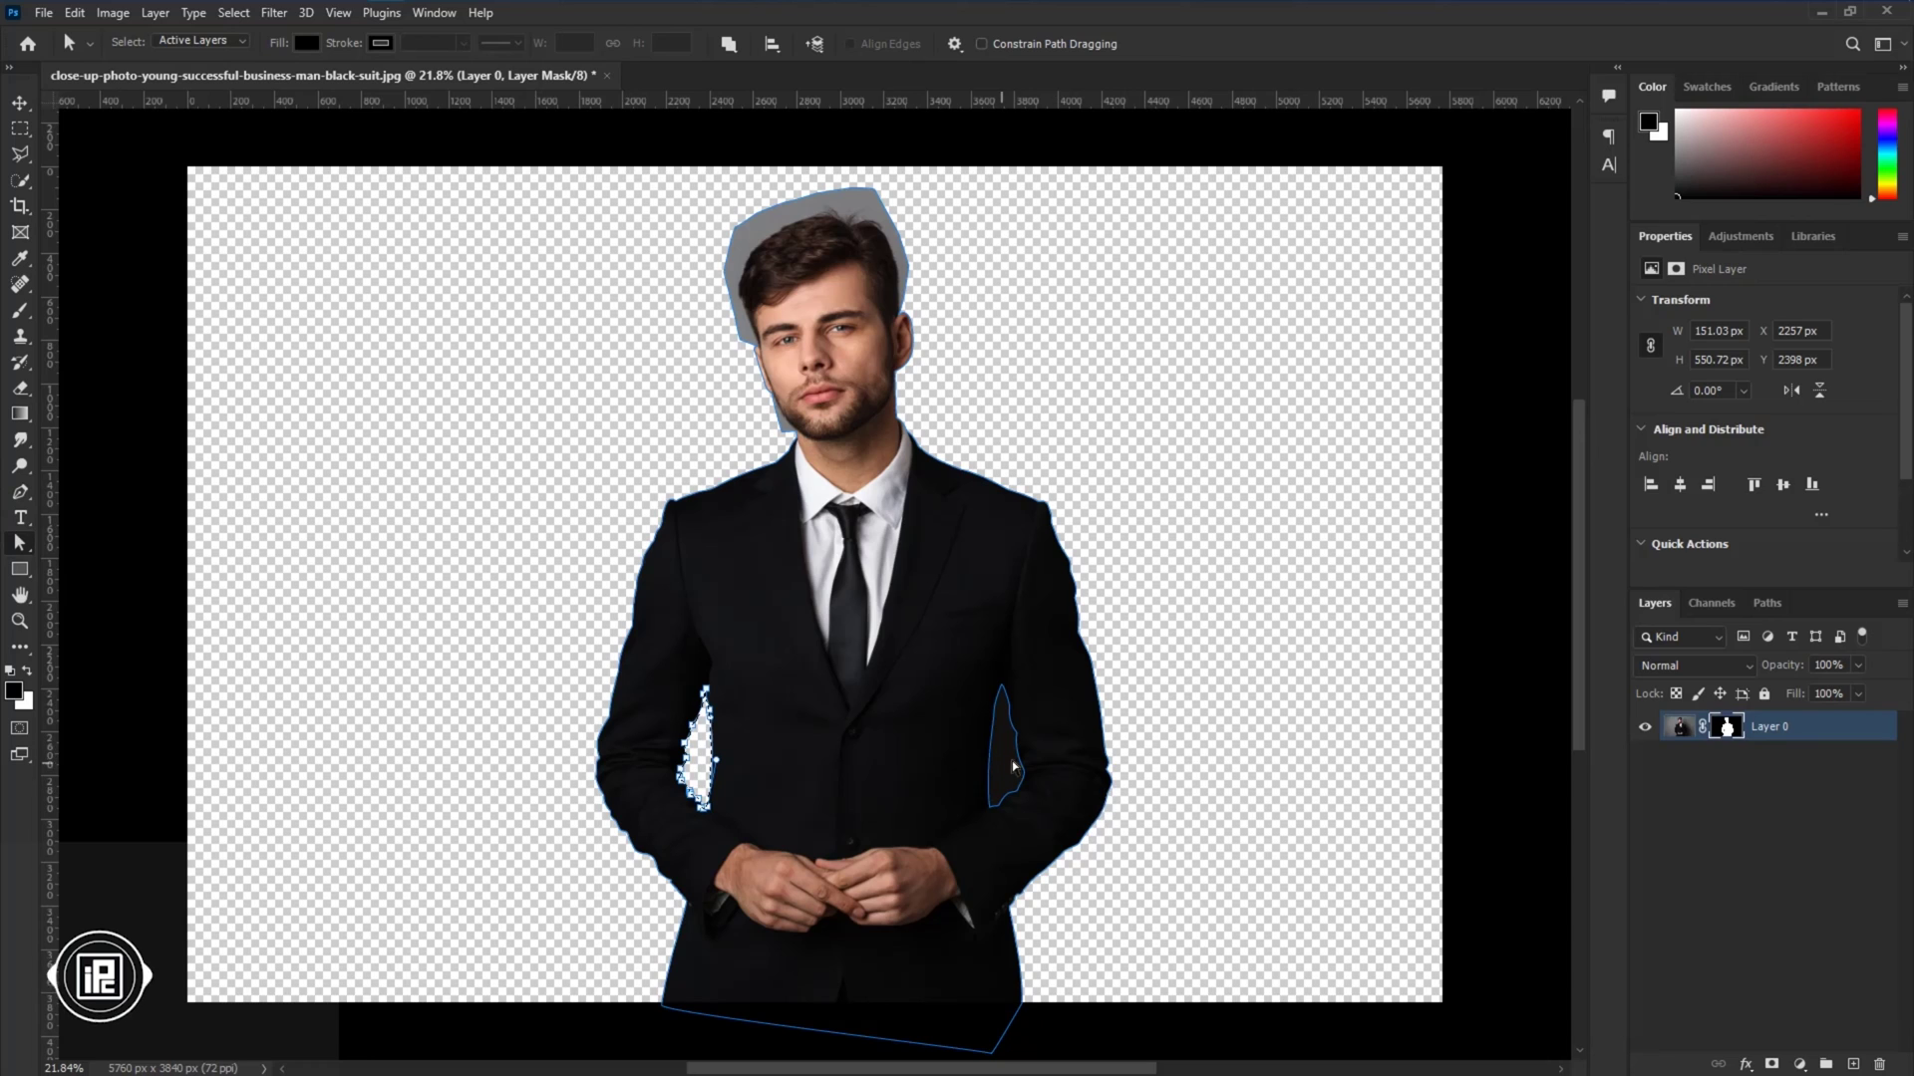
left_click(1026, 784)
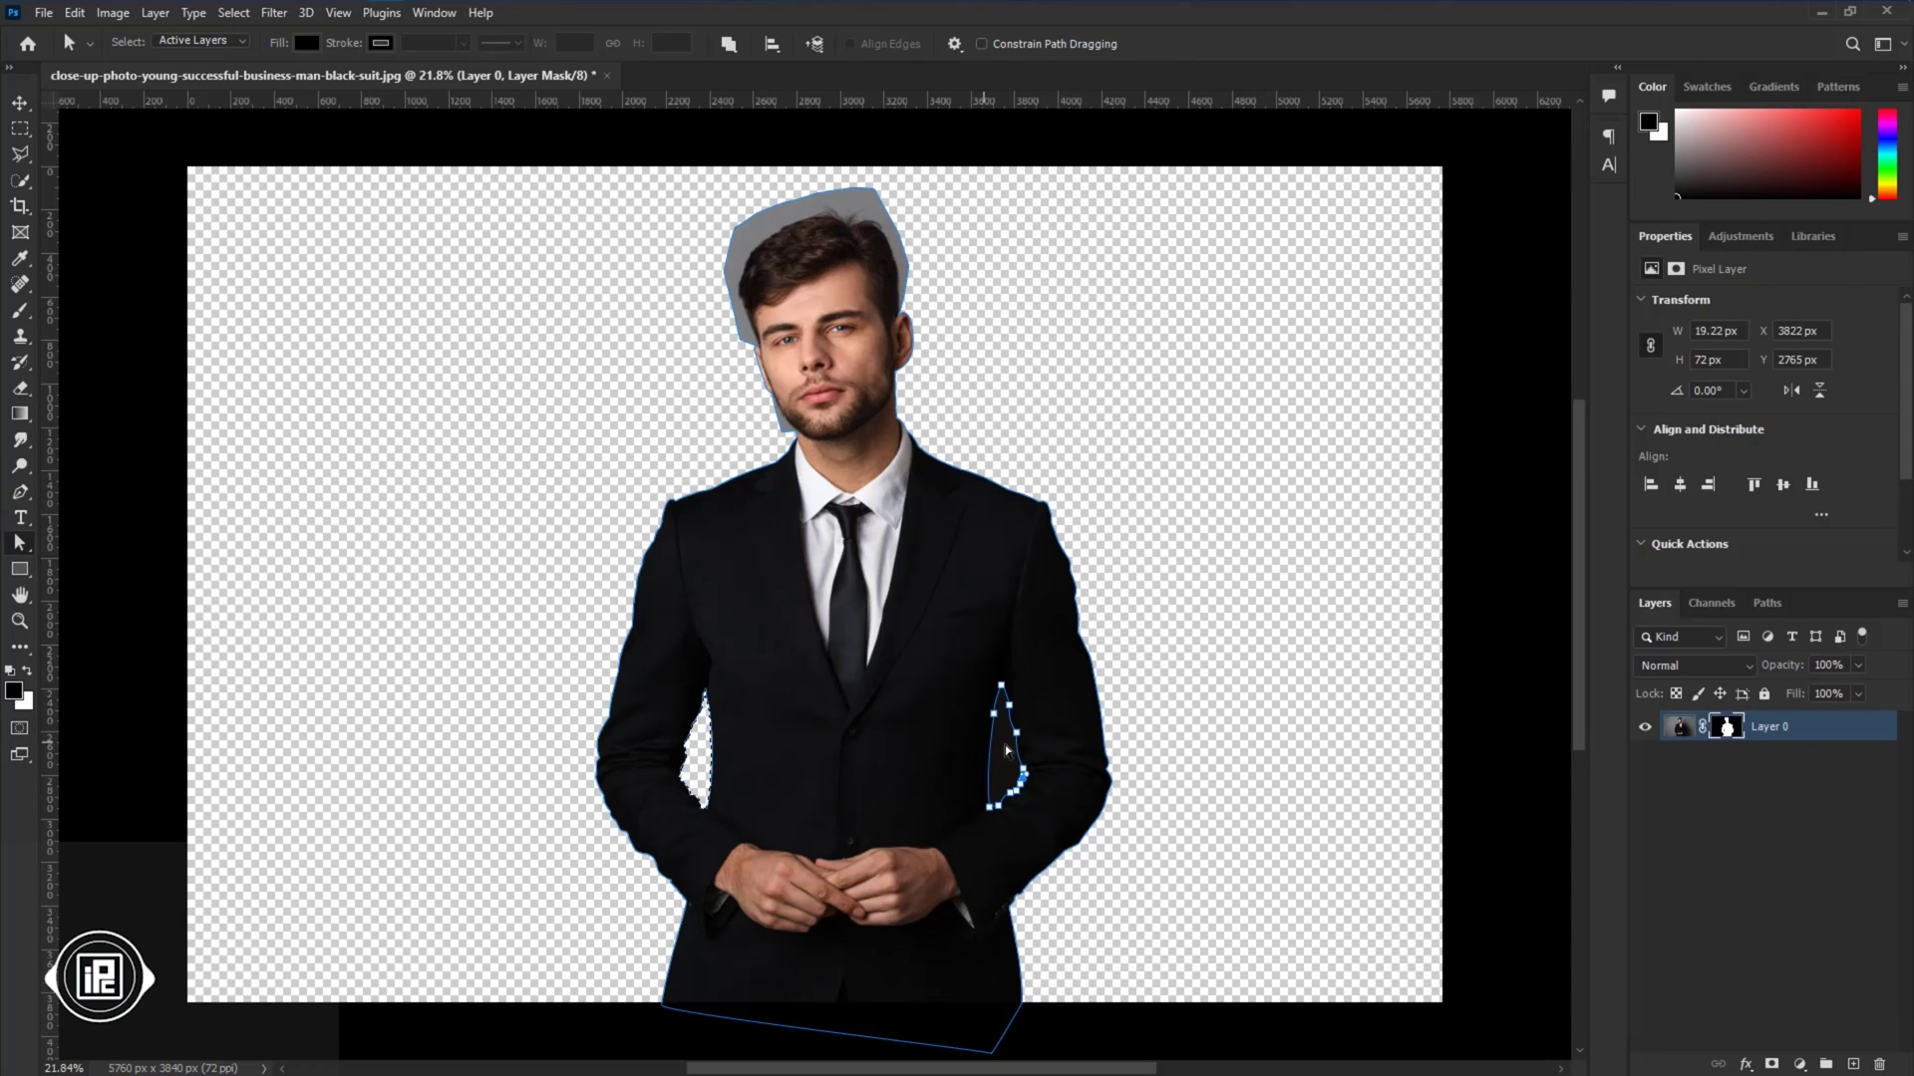
right_click(1010, 742)
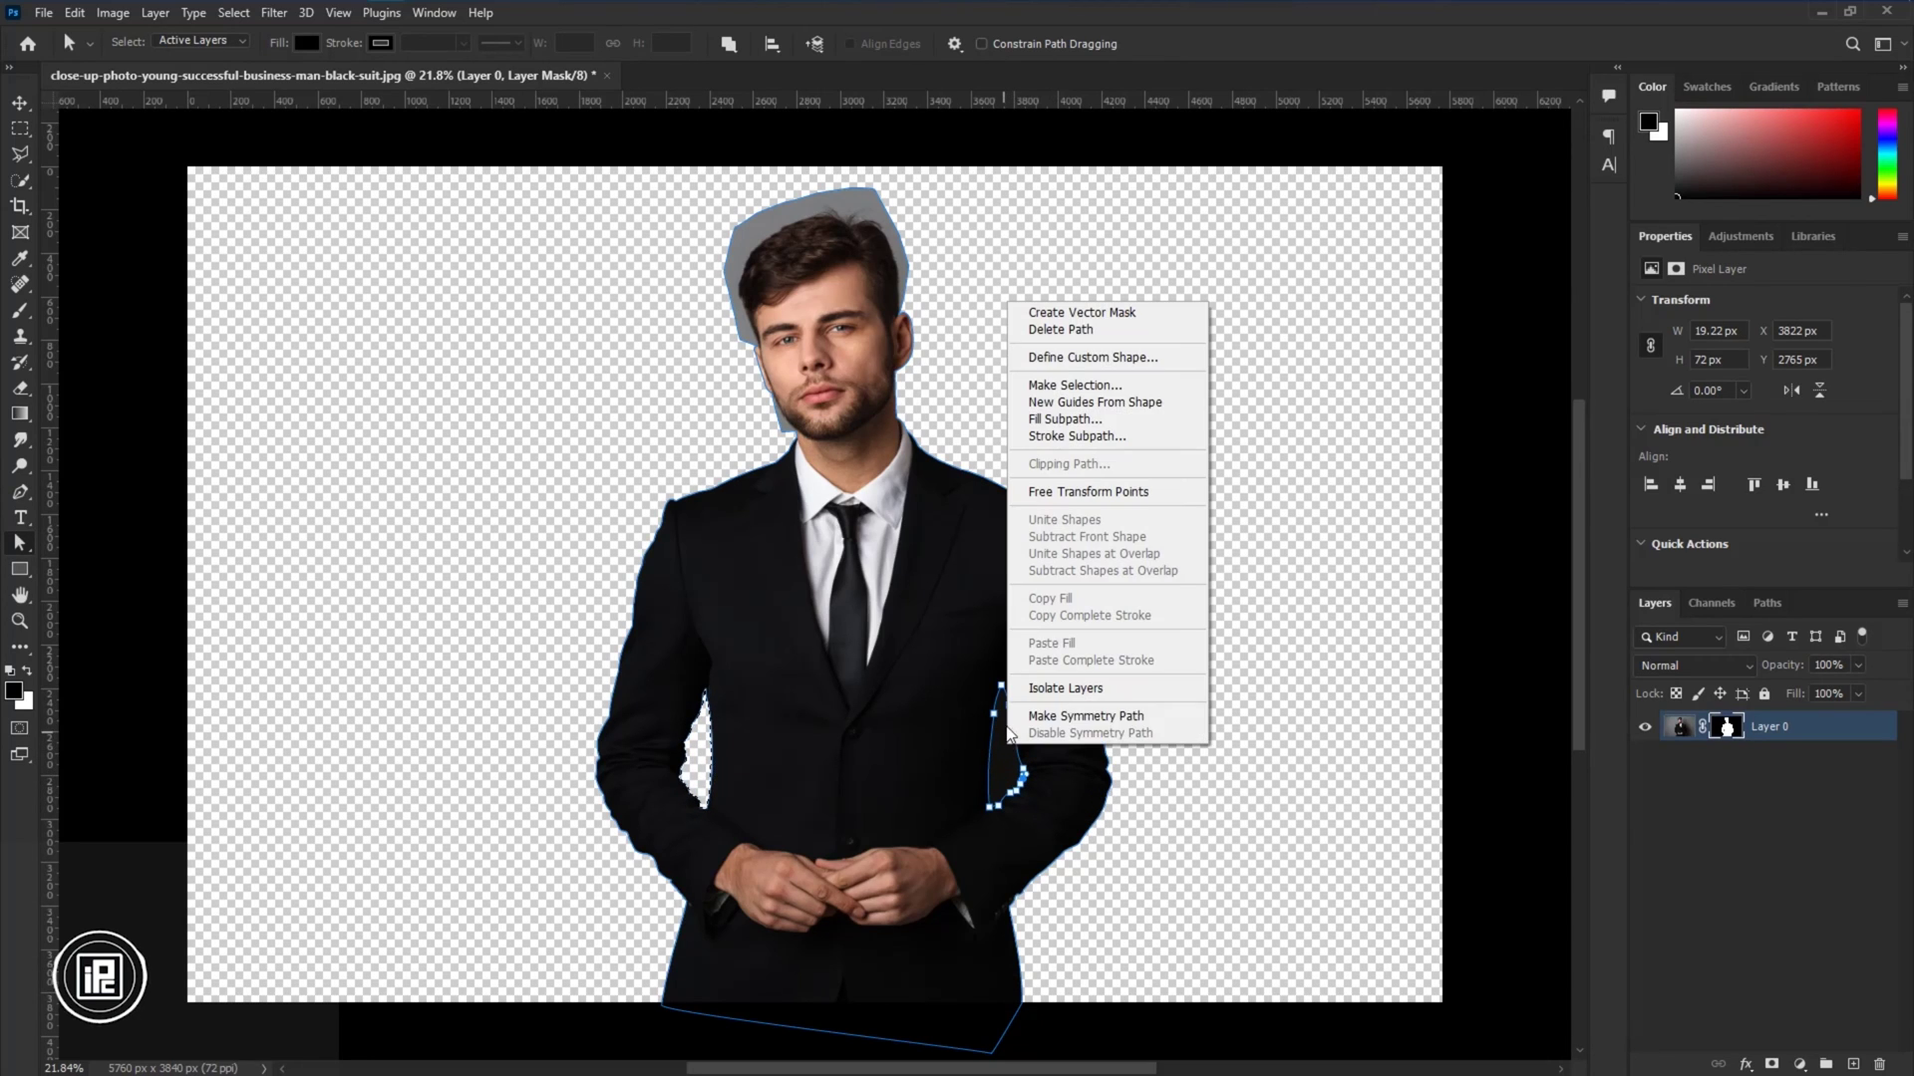
left_click(1096, 386)
left_click(1072, 302)
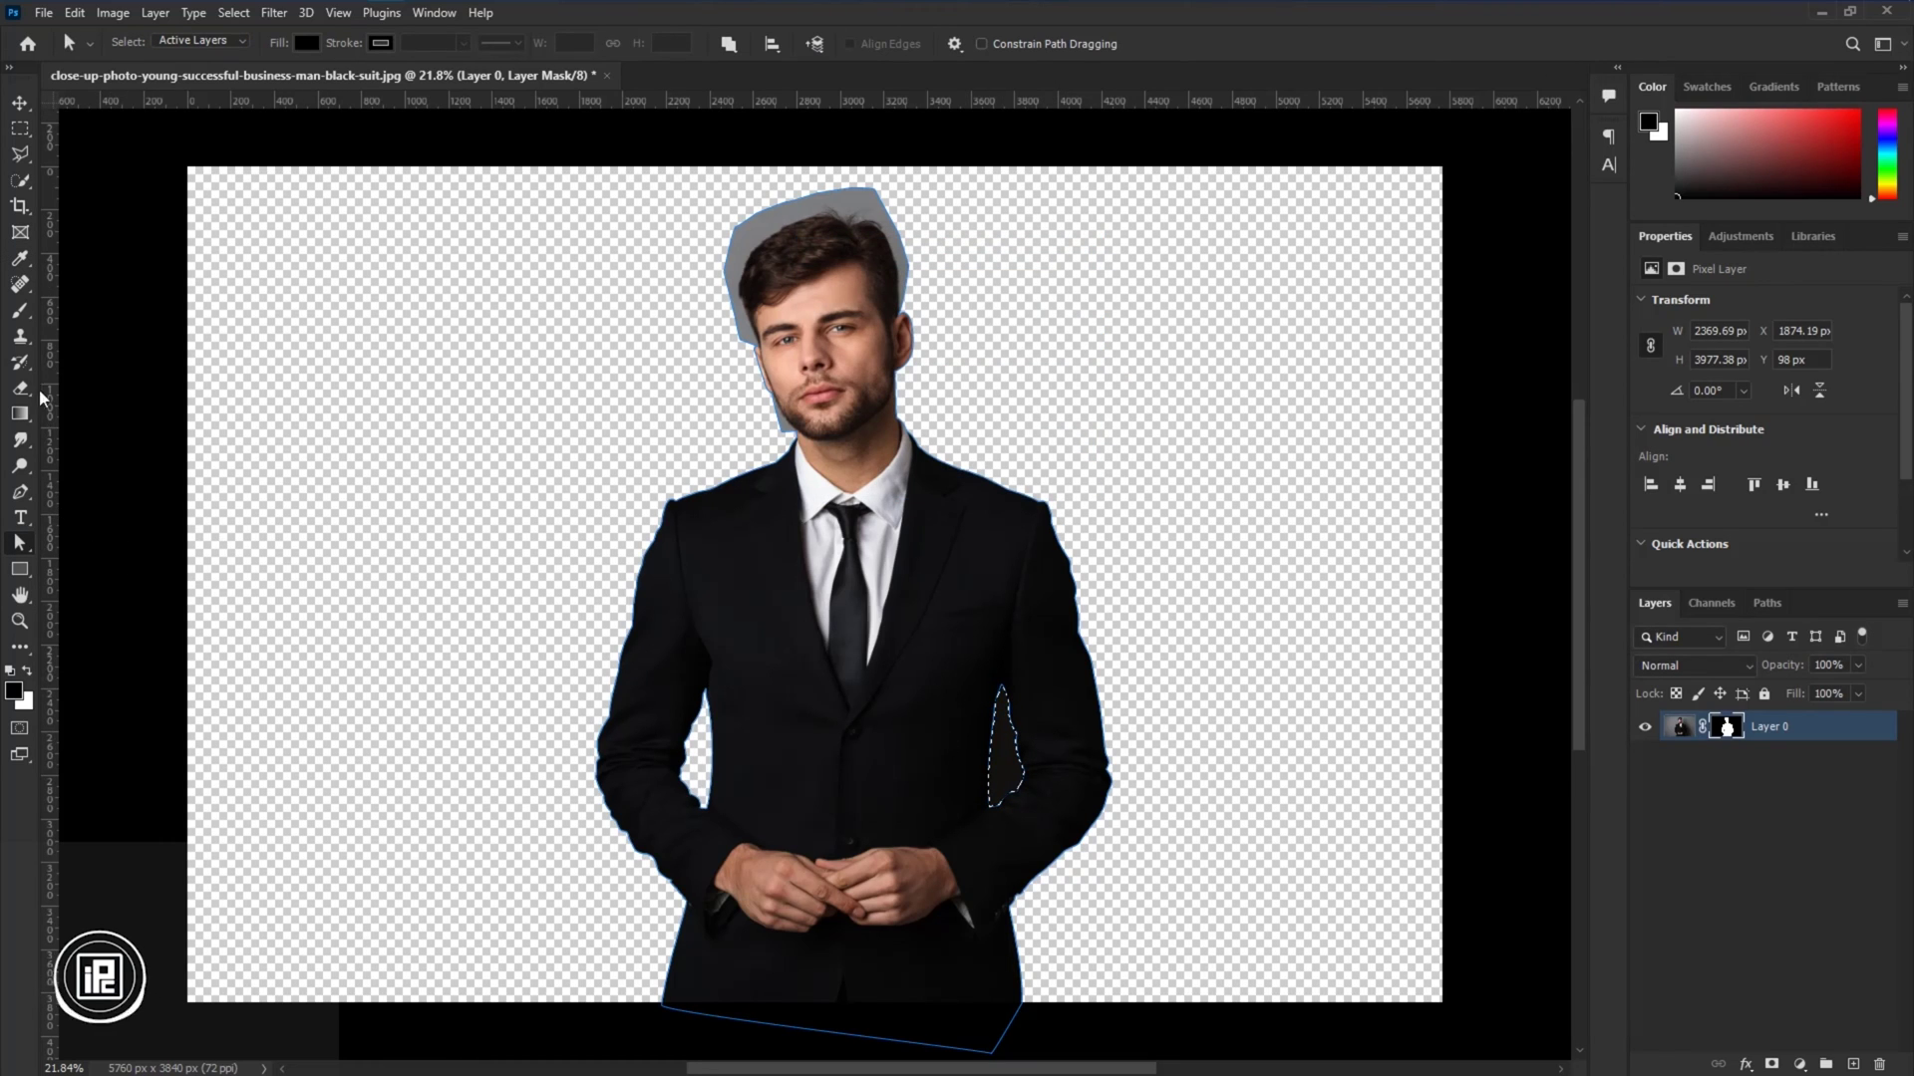
left_click(21, 310)
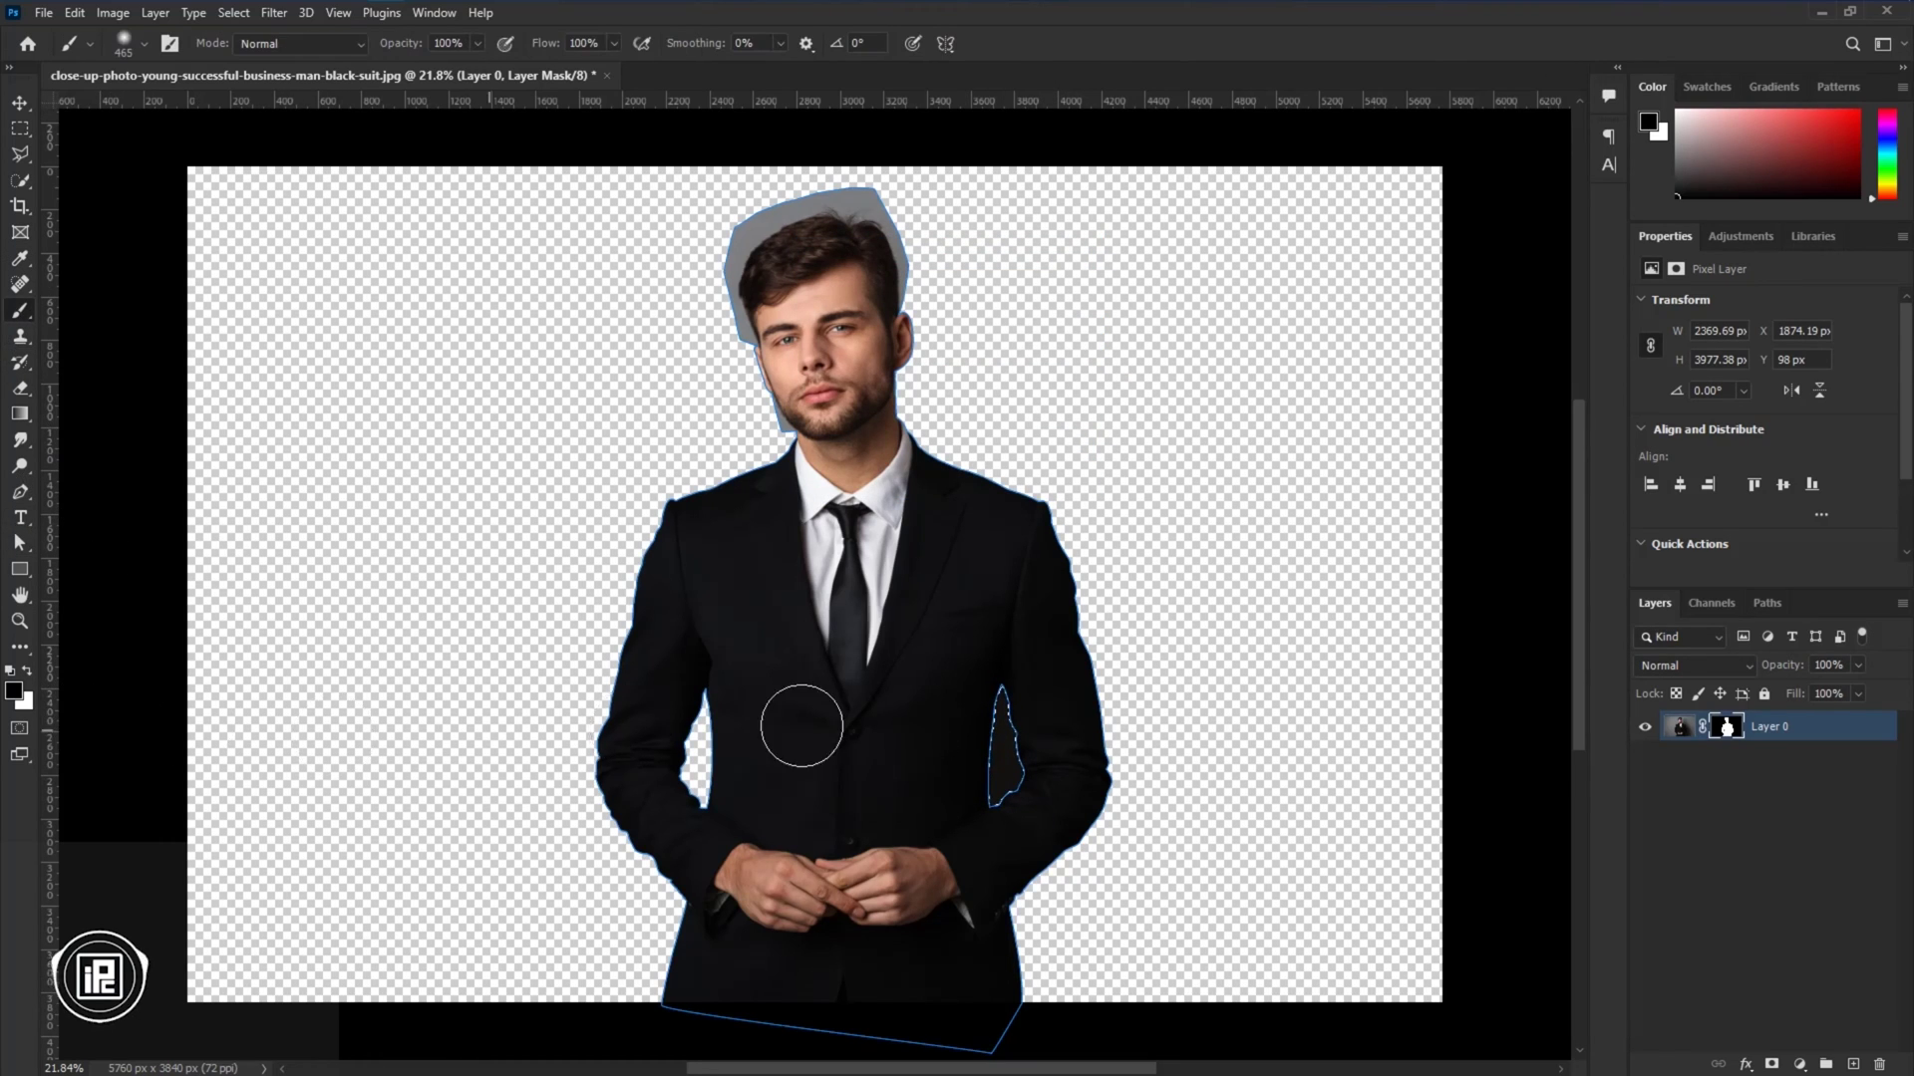
left_click_drag(999, 720, 981, 880)
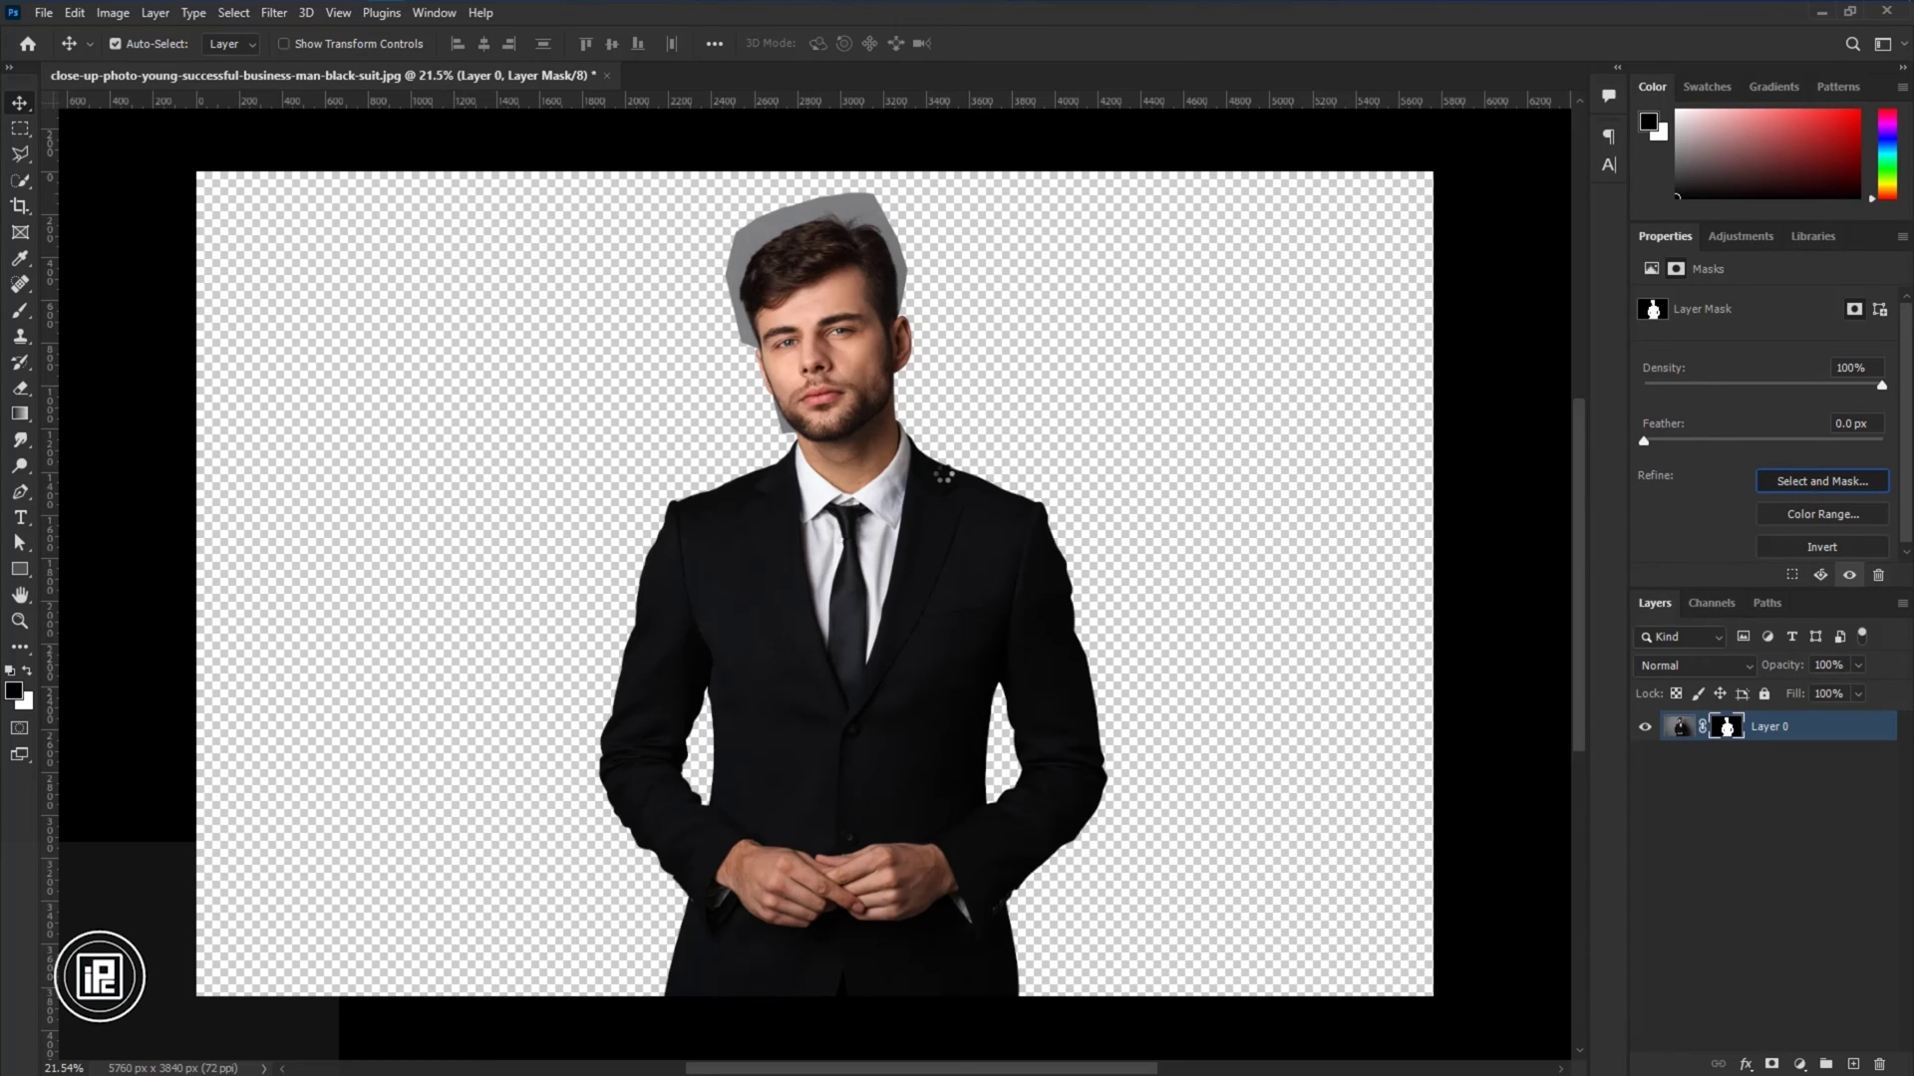
Open the mask in Select and Mask and brush the beard edge along the left-hand jaw with the Refine Edge Brush.
left_click(1769, 482)
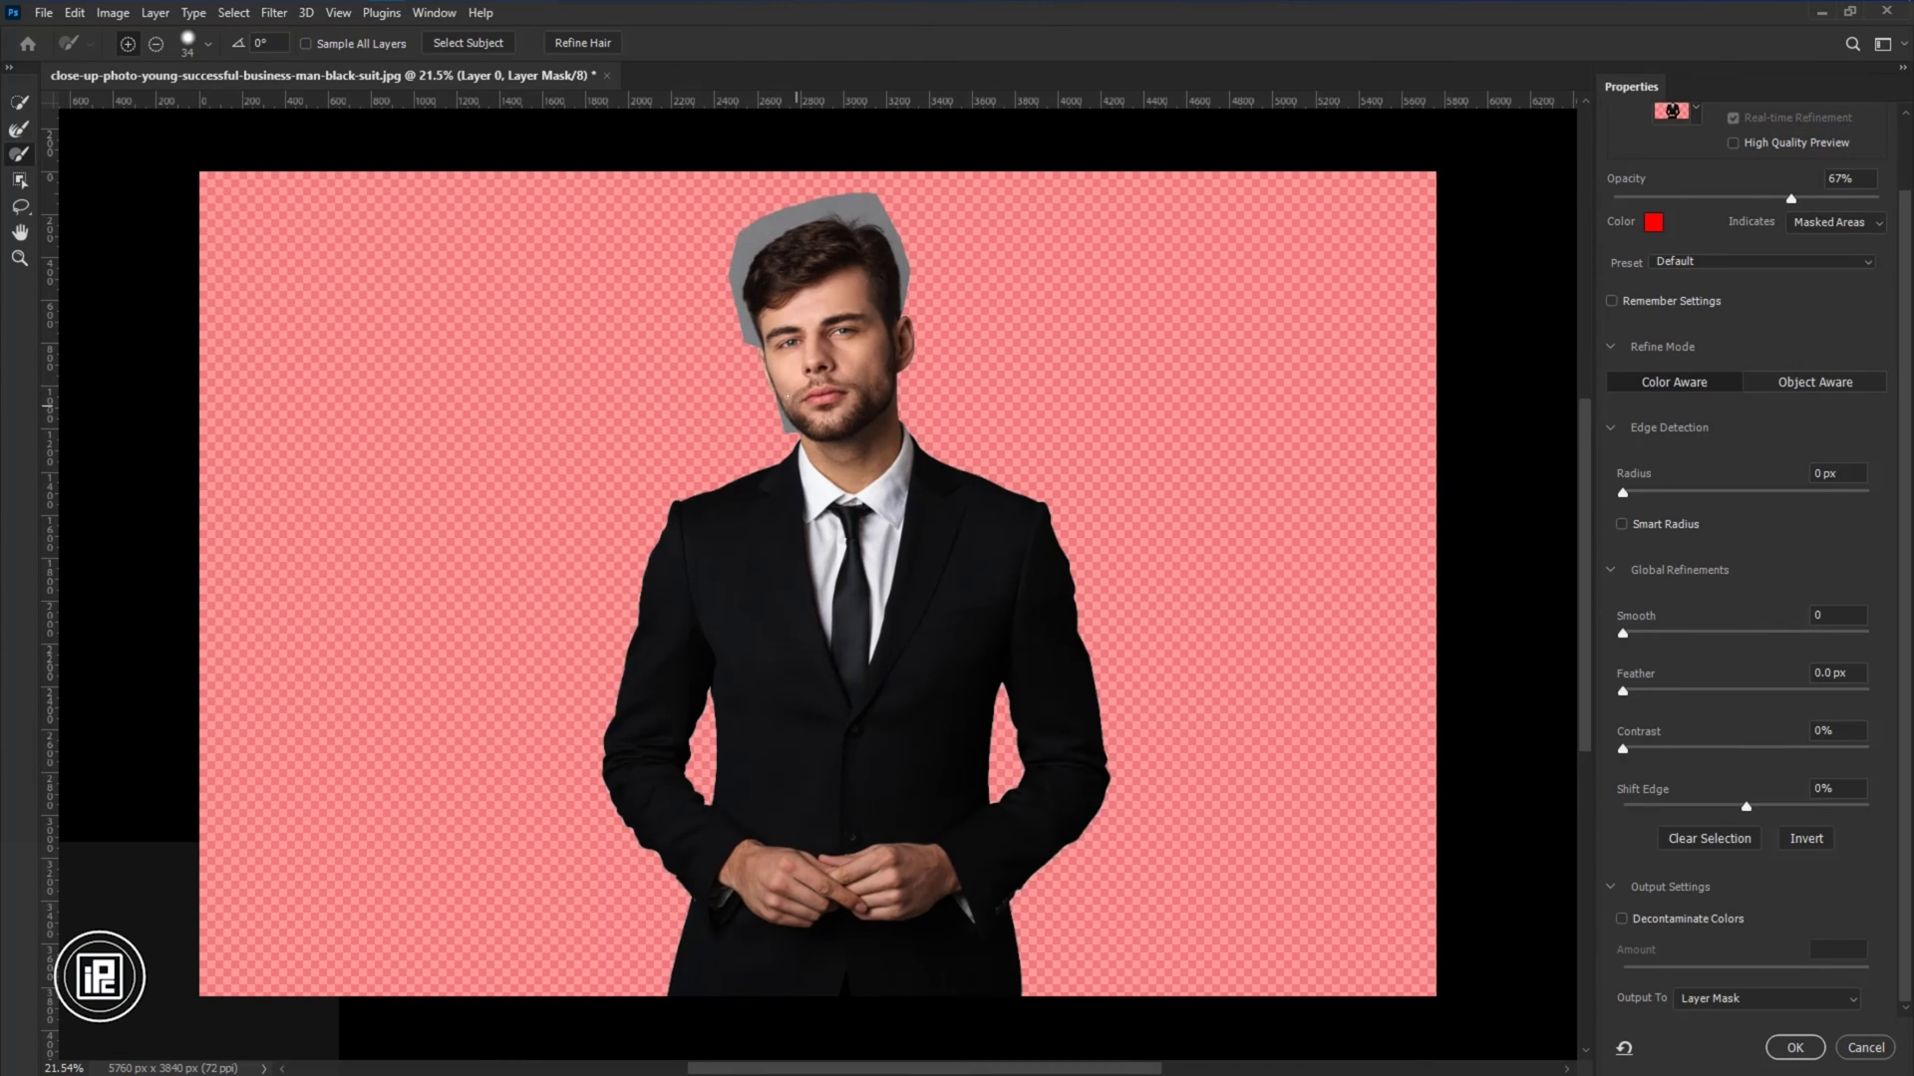
left_click_drag(811, 437, 832, 514)
left_click(17, 130)
scroll(797, 553, "up", 3)
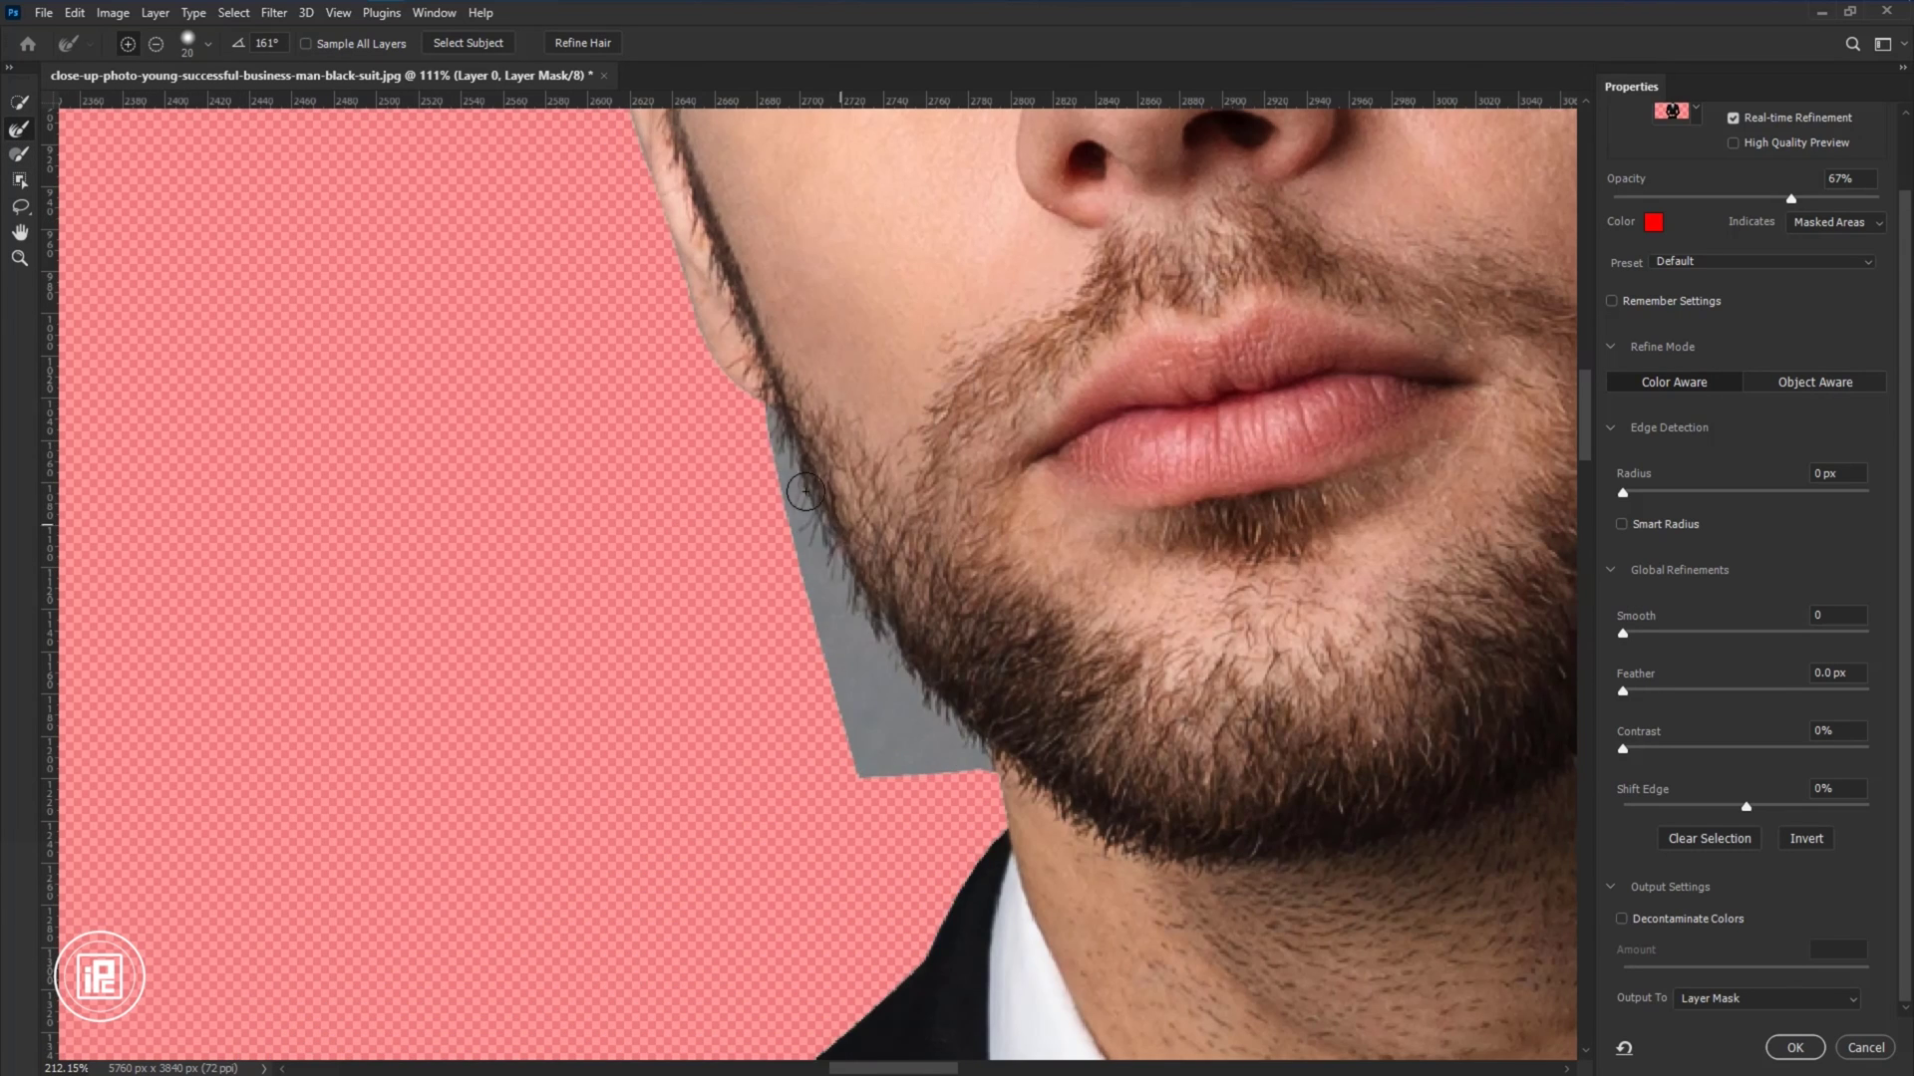
mouse_move(774, 444)
left_mouse_down()
mouse_move(895, 653)
mouse_move(856, 656)
mouse_move(911, 770)
mouse_move(864, 613)
mouse_move(772, 506)
mouse_move(934, 778)
mouse_move(920, 646)
mouse_move(841, 413)
left_mouse_up()
scroll(872, 717, "down", 8)
scroll(920, 646, "up", 7)
Brush the hair edge from the left-hand temple up the side of the head with the Refine Edge Brush.
left_click_drag(819, 548, 794, 859)
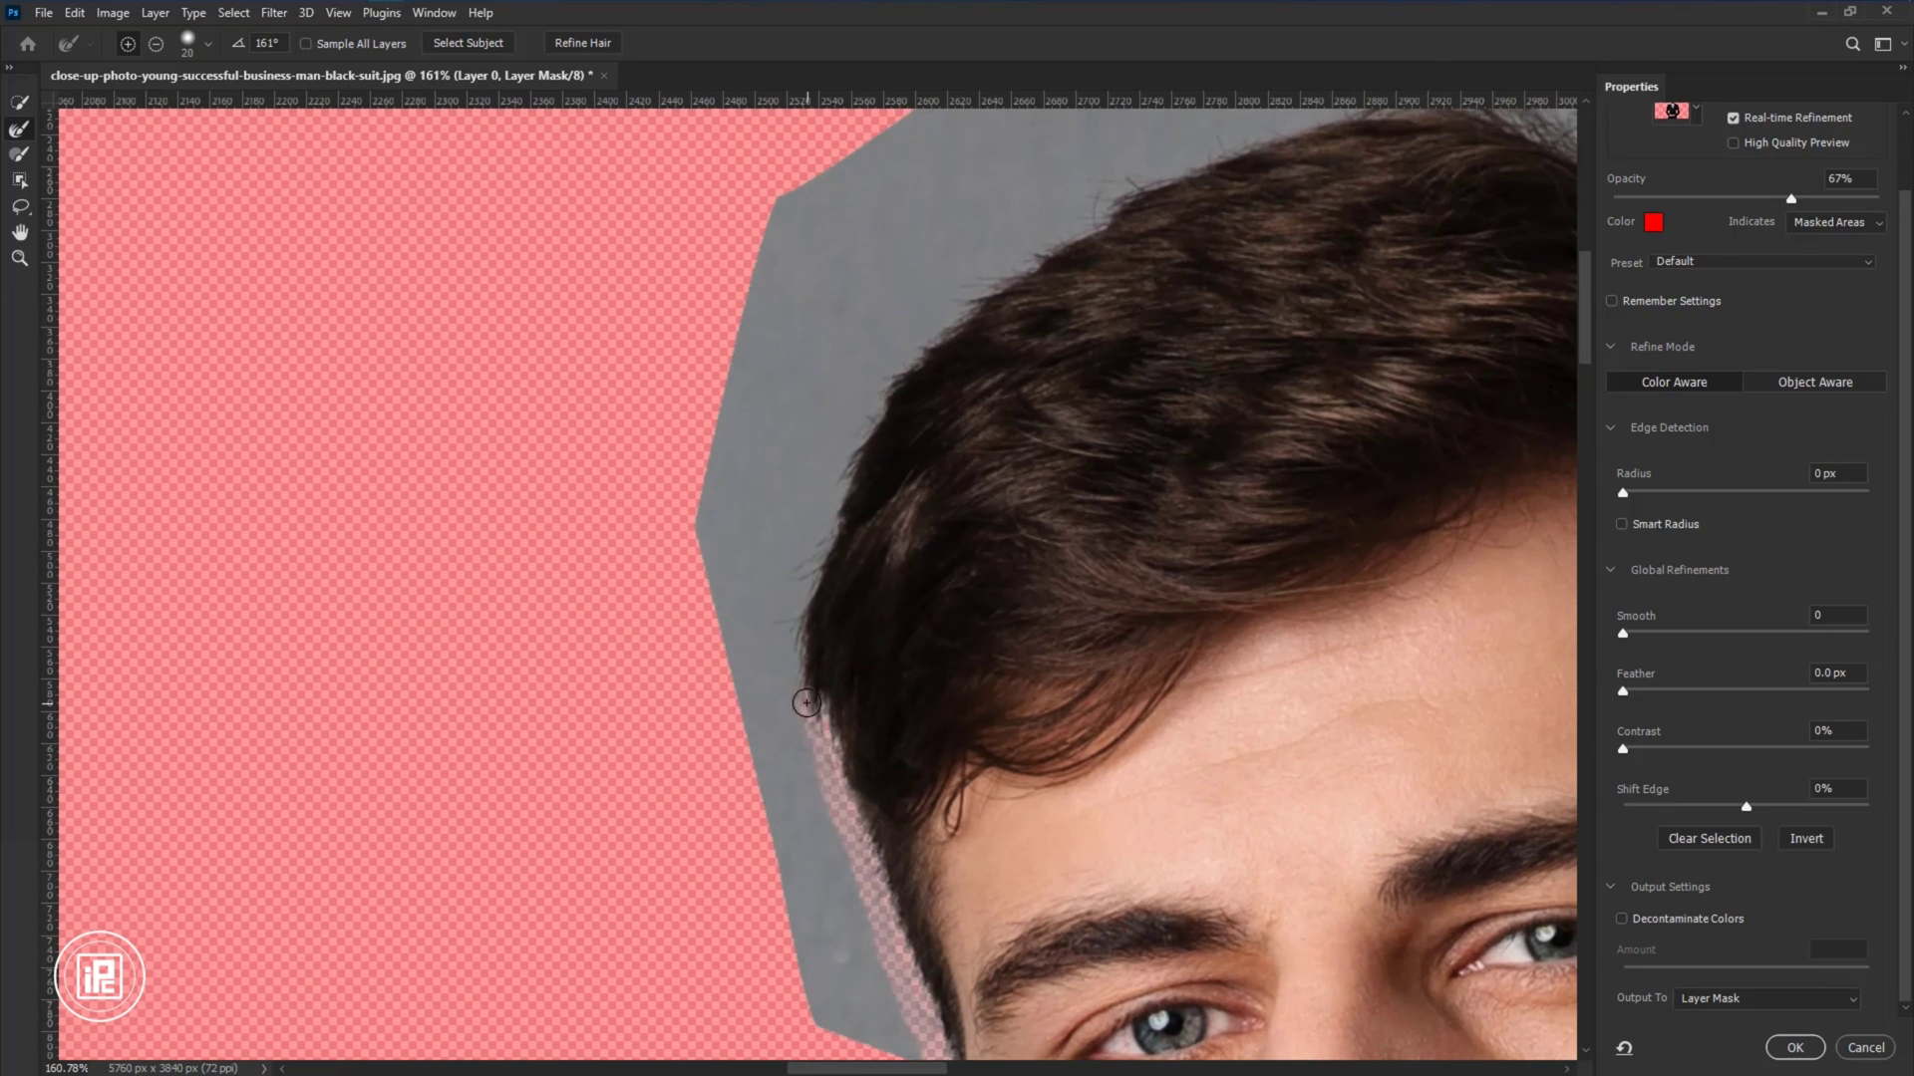
left_click_drag(799, 659, 970, 295)
mouse_move(812, 547)
left_mouse_down()
mouse_move(837, 547)
mouse_move(789, 414)
left_mouse_up()
mouse_move(781, 434)
left_mouse_down()
mouse_move(833, 782)
mouse_move(695, 324)
left_mouse_up()
mouse_move(690, 386)
left_mouse_down()
mouse_move(625, 809)
mouse_move(818, 558)
mouse_move(713, 786)
mouse_move(601, 796)
left_mouse_up()
Brush over the remaining gray background around the crown and the right-hand side of the hair with the Refine Edge Brush.
left_click_drag(598, 709, 1036, 558)
mouse_move(1129, 448)
left_mouse_down()
mouse_move(713, 408)
mouse_move(1064, 415)
mouse_move(1208, 687)
left_mouse_up()
left_click_drag(1103, 771, 768, 482)
mouse_move(854, 426)
left_mouse_down()
mouse_move(953, 658)
mouse_move(952, 923)
left_mouse_up()
left_click_drag(1038, 738, 811, 718)
Subtract the gray haze outside the hair's upper left-hand edge with the Brush tool, adjusting the brush size.
left_click_drag(190, 650, 388, 485)
left_click(388, 484, "ctrl")
left_click(19, 154)
left_click_drag(551, 380, 585, 388)
left_click_drag(623, 311, 499, 466)
key("ctrl+z")
left_click(156, 44)
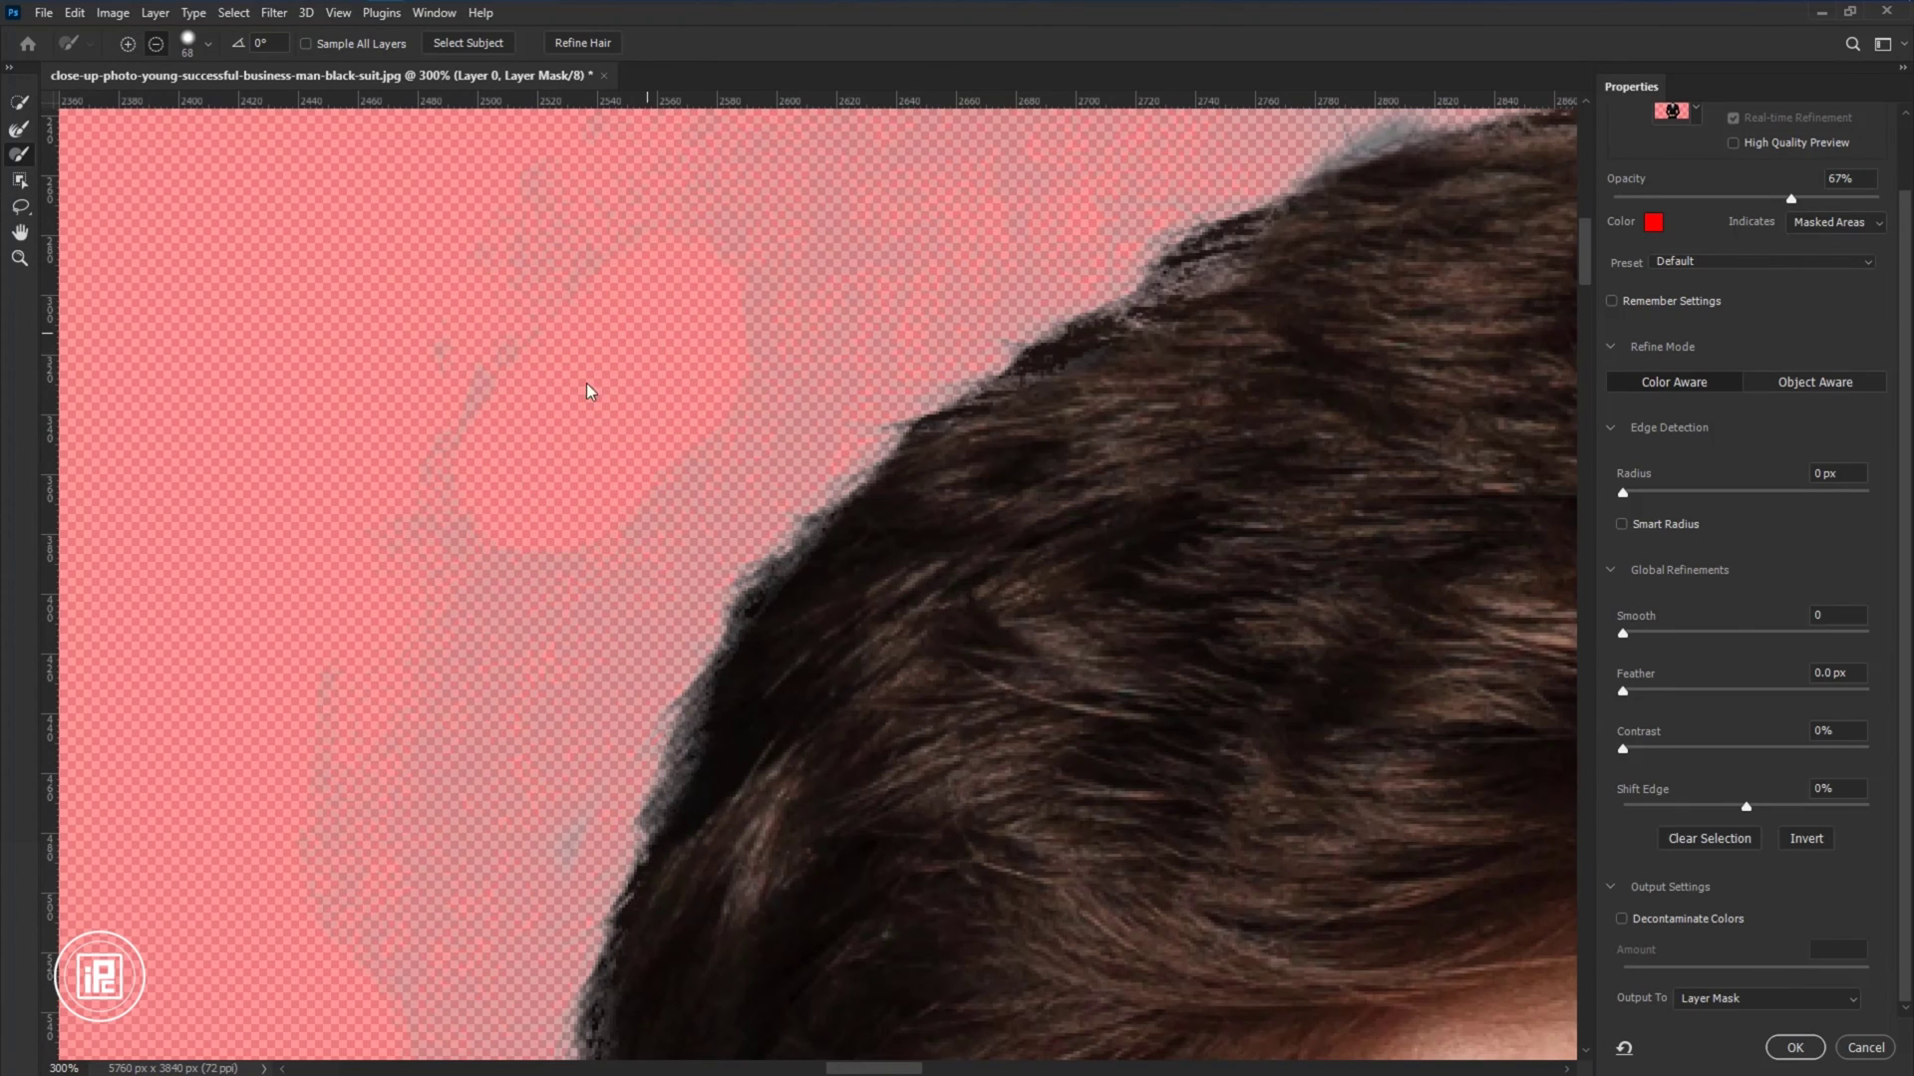
left_click(128, 44)
left_click_drag(691, 295, 694, 311)
right_click(602, 402)
left_click_drag(692, 449, 701, 448)
left_click_drag(588, 343, 575, 428)
scroll(654, 363, "down", 4)
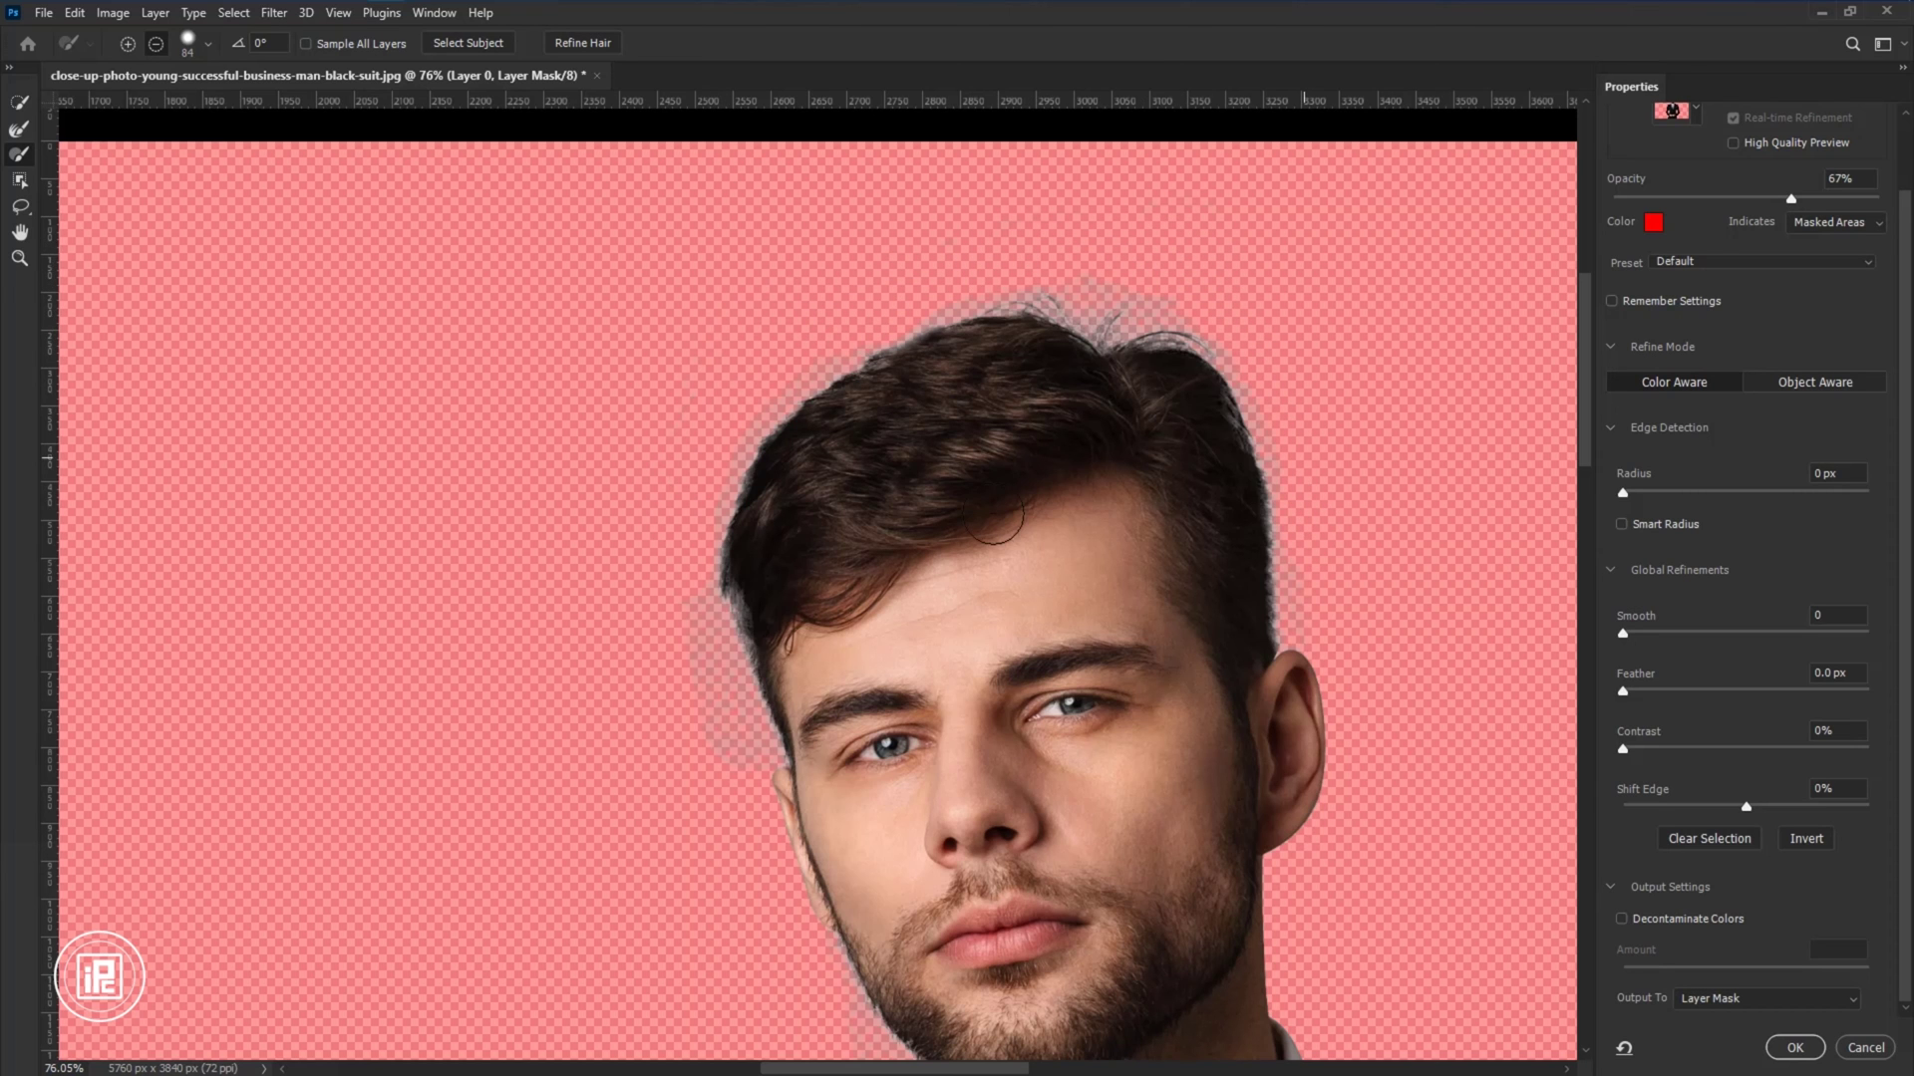
Refine the hair edge at the left-hand temple with a smaller brush and touch up the mask there, undoing the last stroke.
scroll(752, 452, "up", 2)
scroll(698, 598, "up", 3)
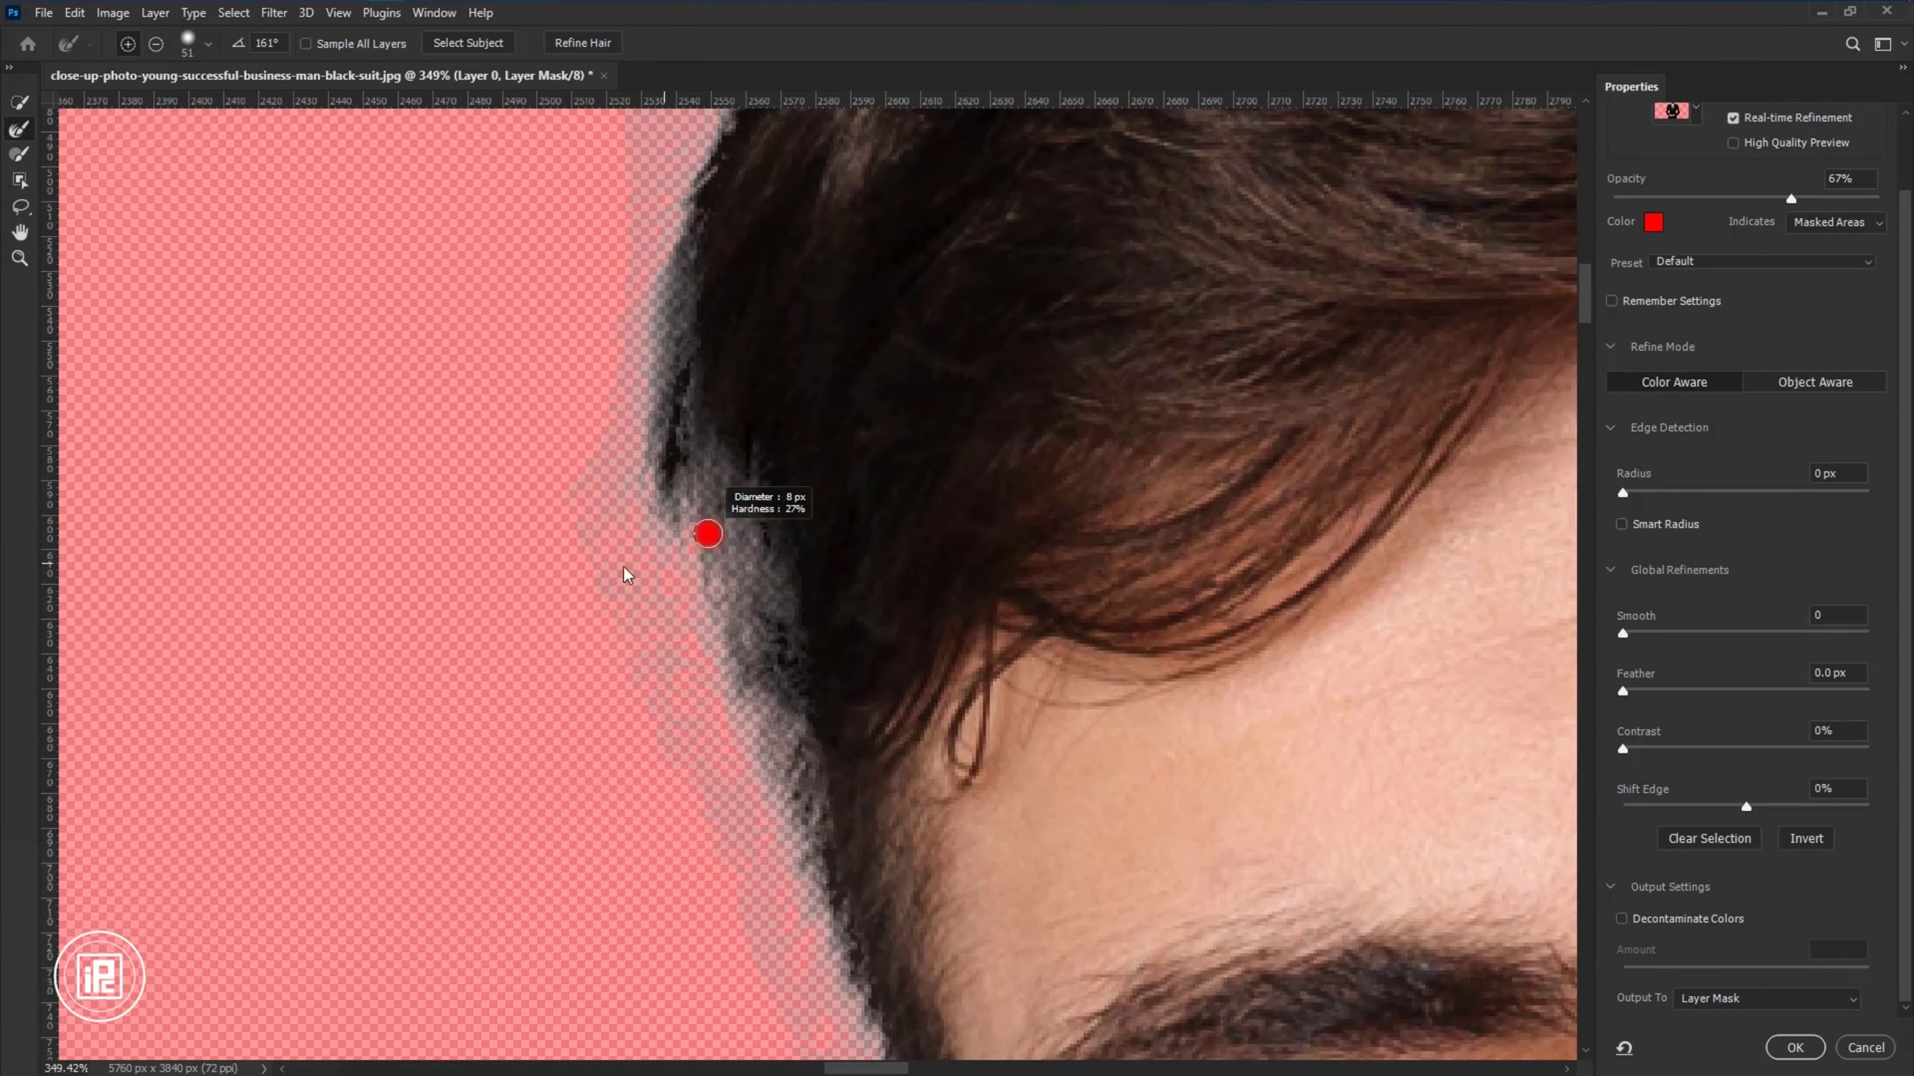
mouse_move(849, 508)
left_mouse_down()
mouse_move(799, 512)
mouse_move(796, 702)
mouse_move(837, 846)
left_mouse_up()
left_click(127, 44)
right_click(894, 611)
left_click_drag(937, 688, 893, 684)
left_click(893, 683)
left_click_drag(768, 548, 879, 865)
key("ctrl+z")
Clean up the mask with the Brush tool along the left-hand hair edge up to the crown.
left_click_drag(737, 279, 613, 620)
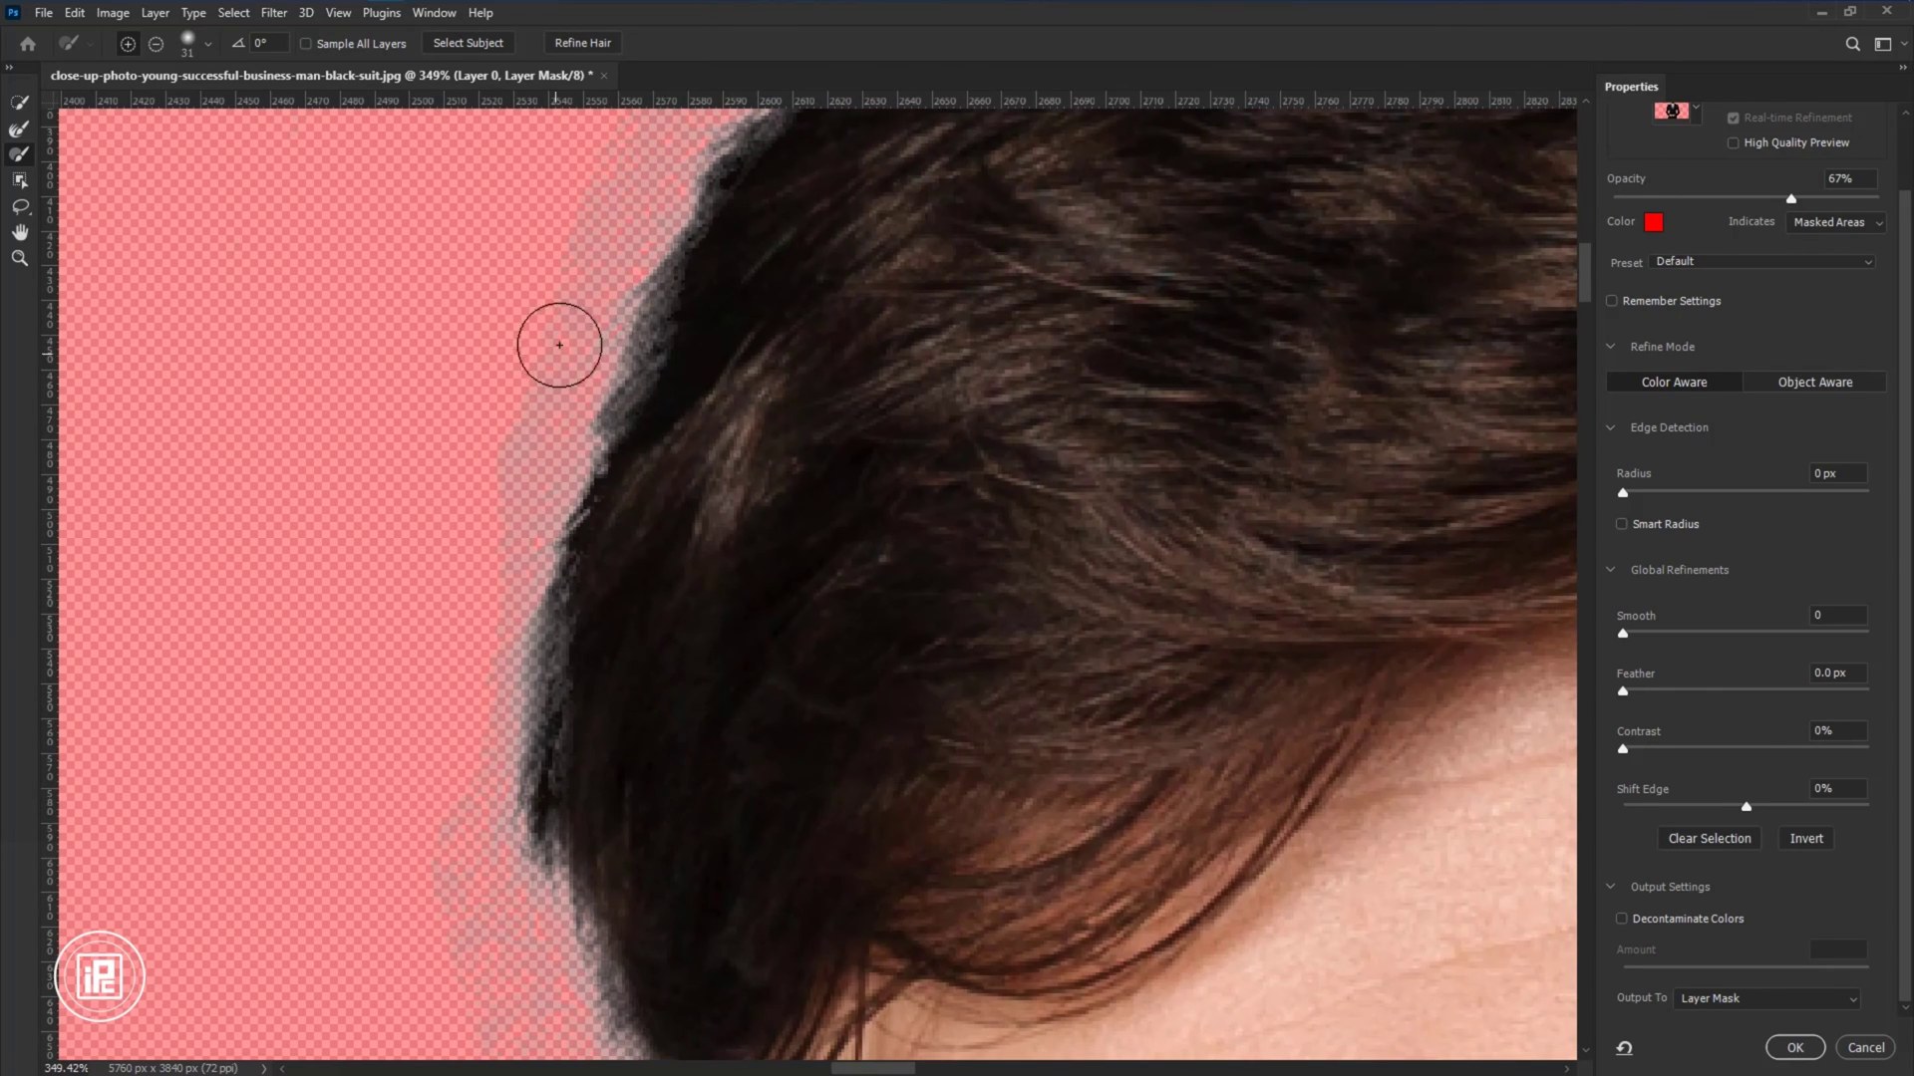
left_click_drag(523, 437, 485, 740)
left_click_drag(727, 269, 541, 638)
mouse_move(568, 376)
left_mouse_down()
mouse_move(362, 772)
mouse_move(374, 825)
left_mouse_up()
left_click_drag(784, 349, 604, 590)
scroll(701, 427, "down", 5)
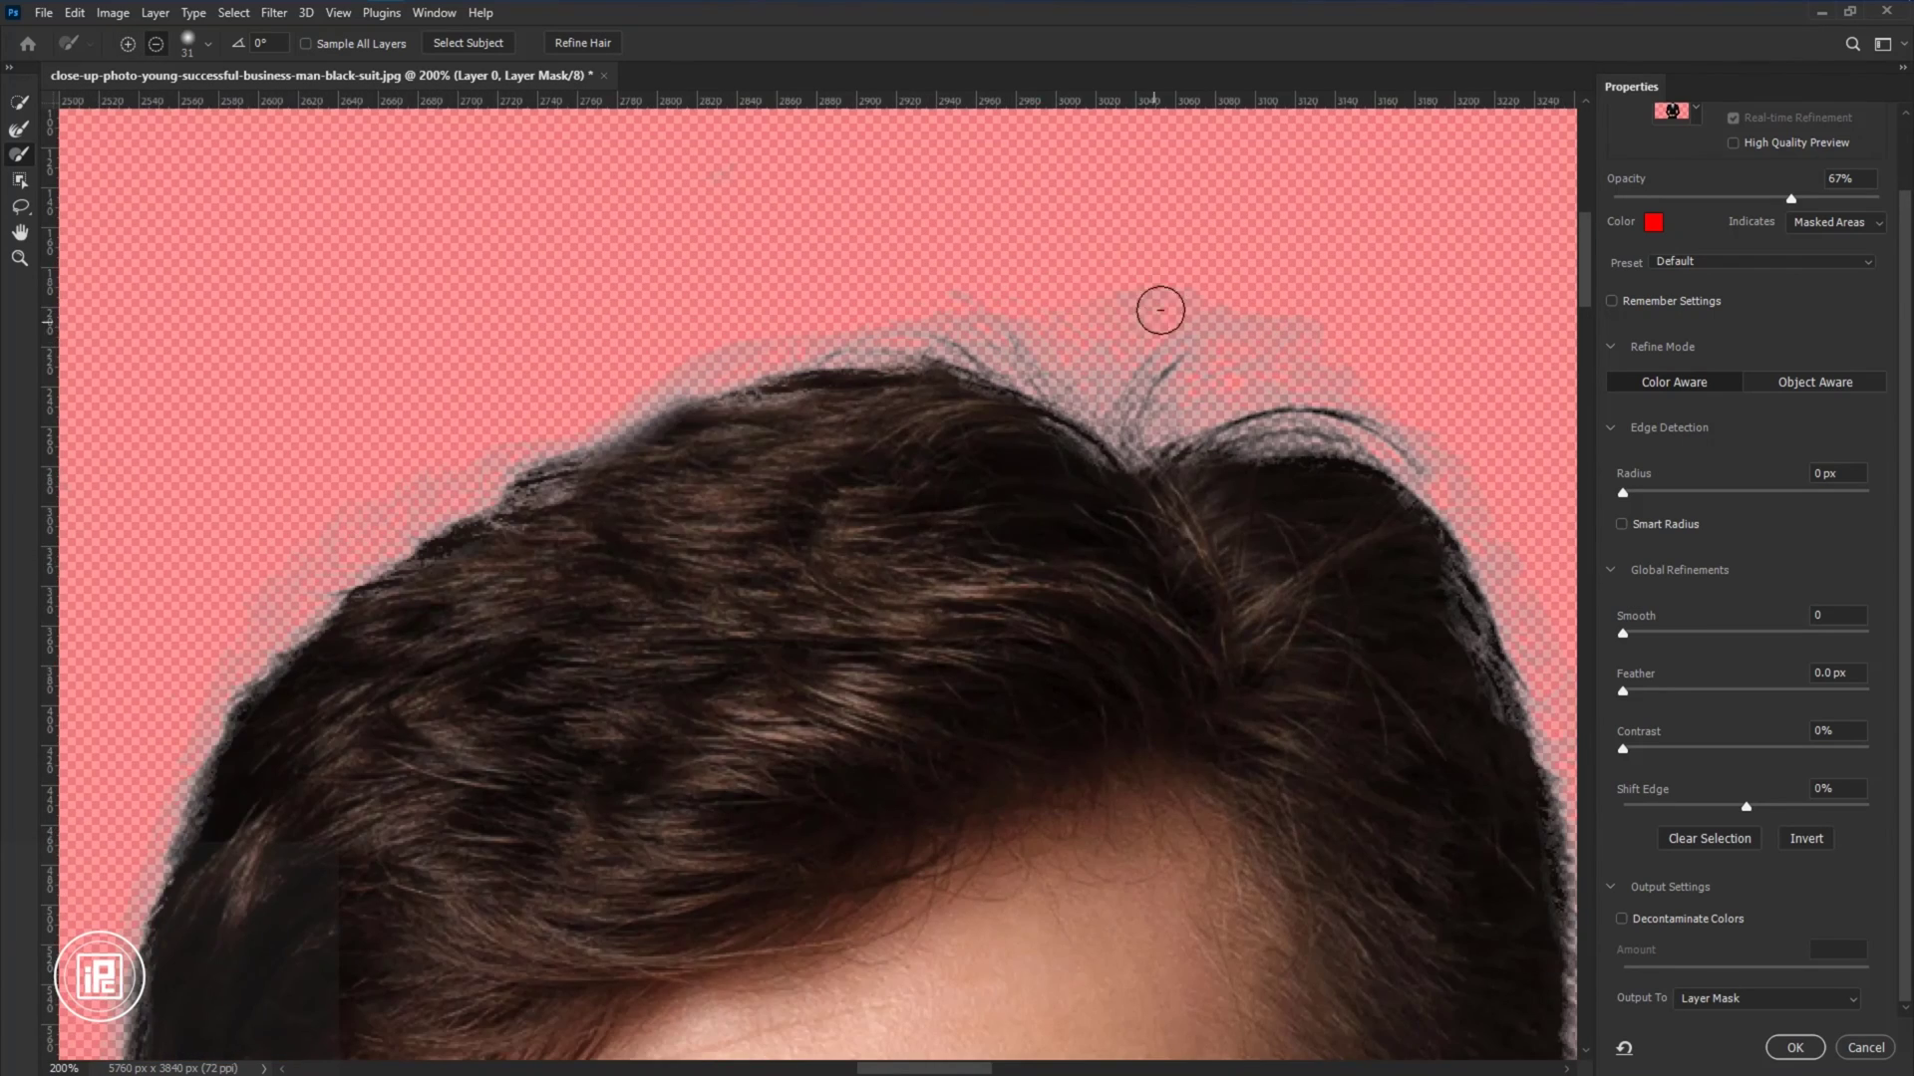
Output the refined mask as a Layer Mask and apply it.
scroll(1247, 329, "down", 10)
scroll(870, 476, "down", 1)
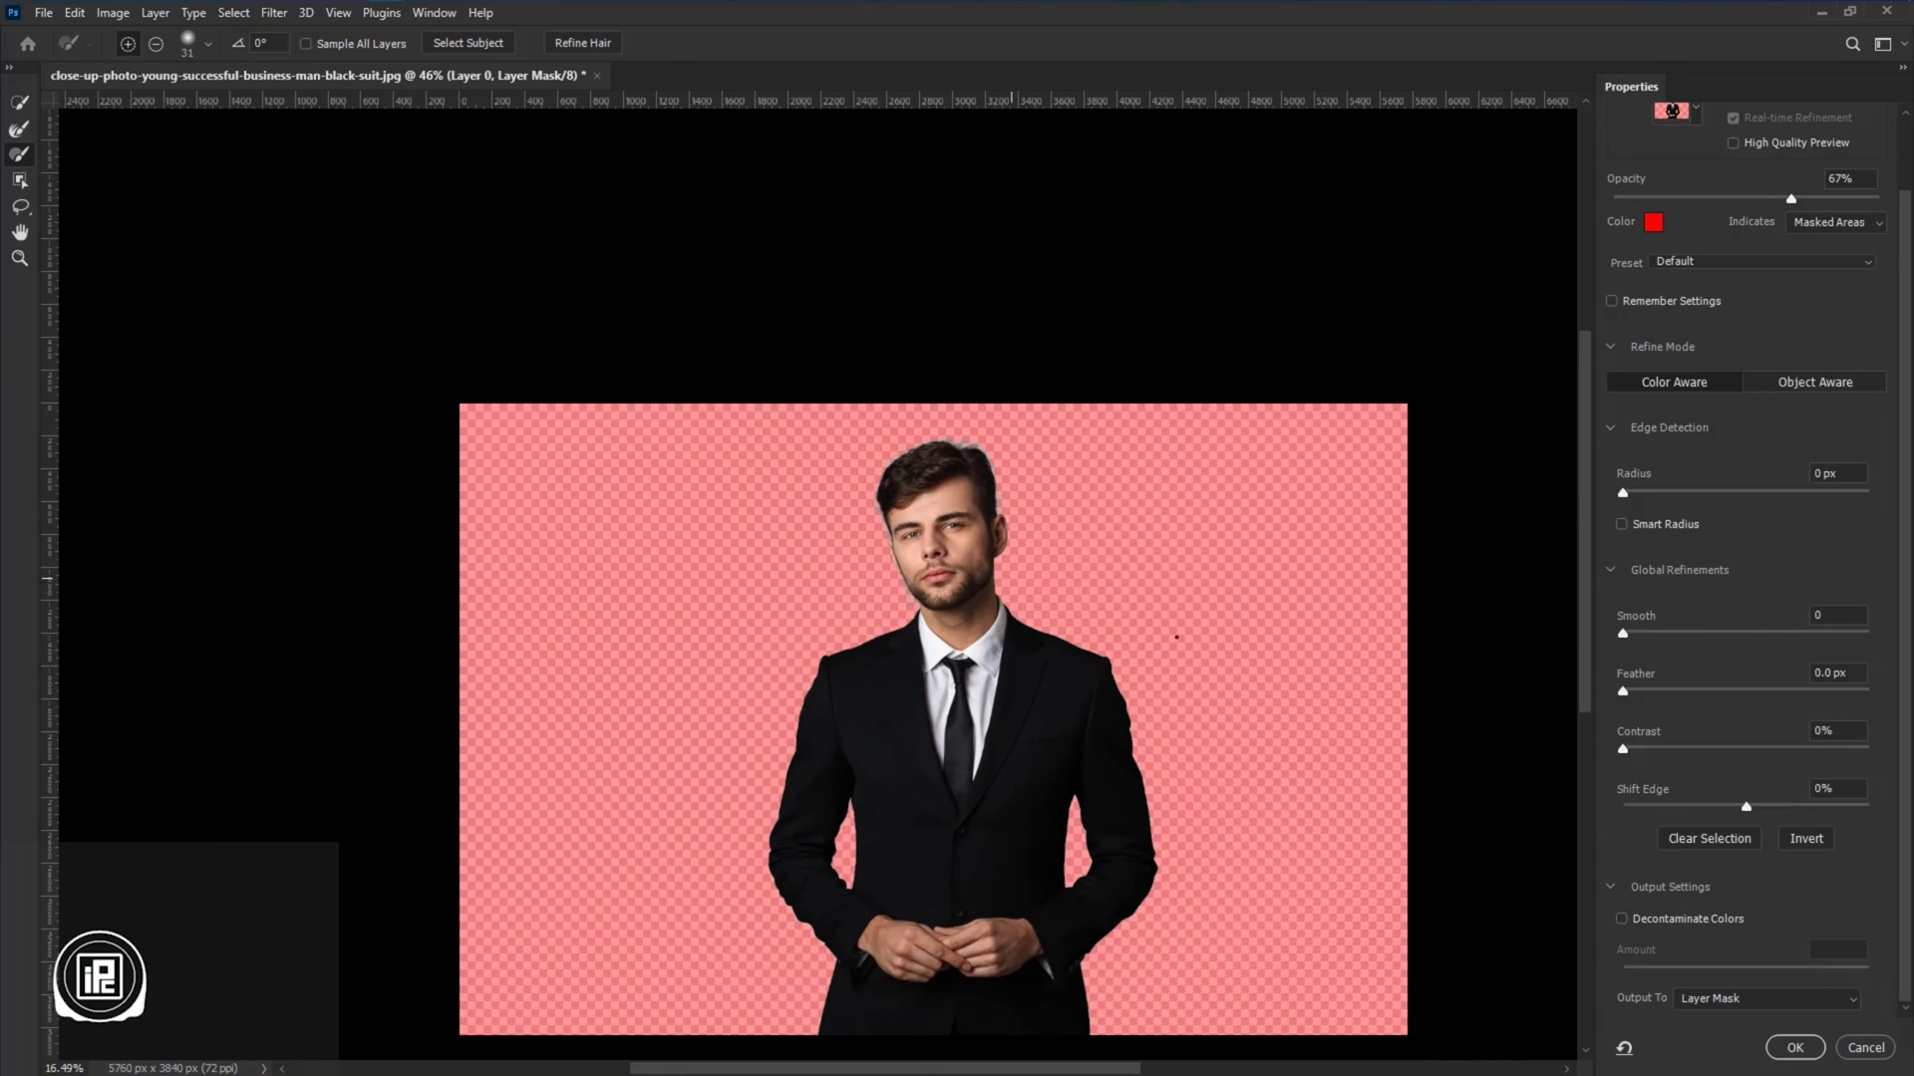
left_click_drag(948, 623, 871, 484)
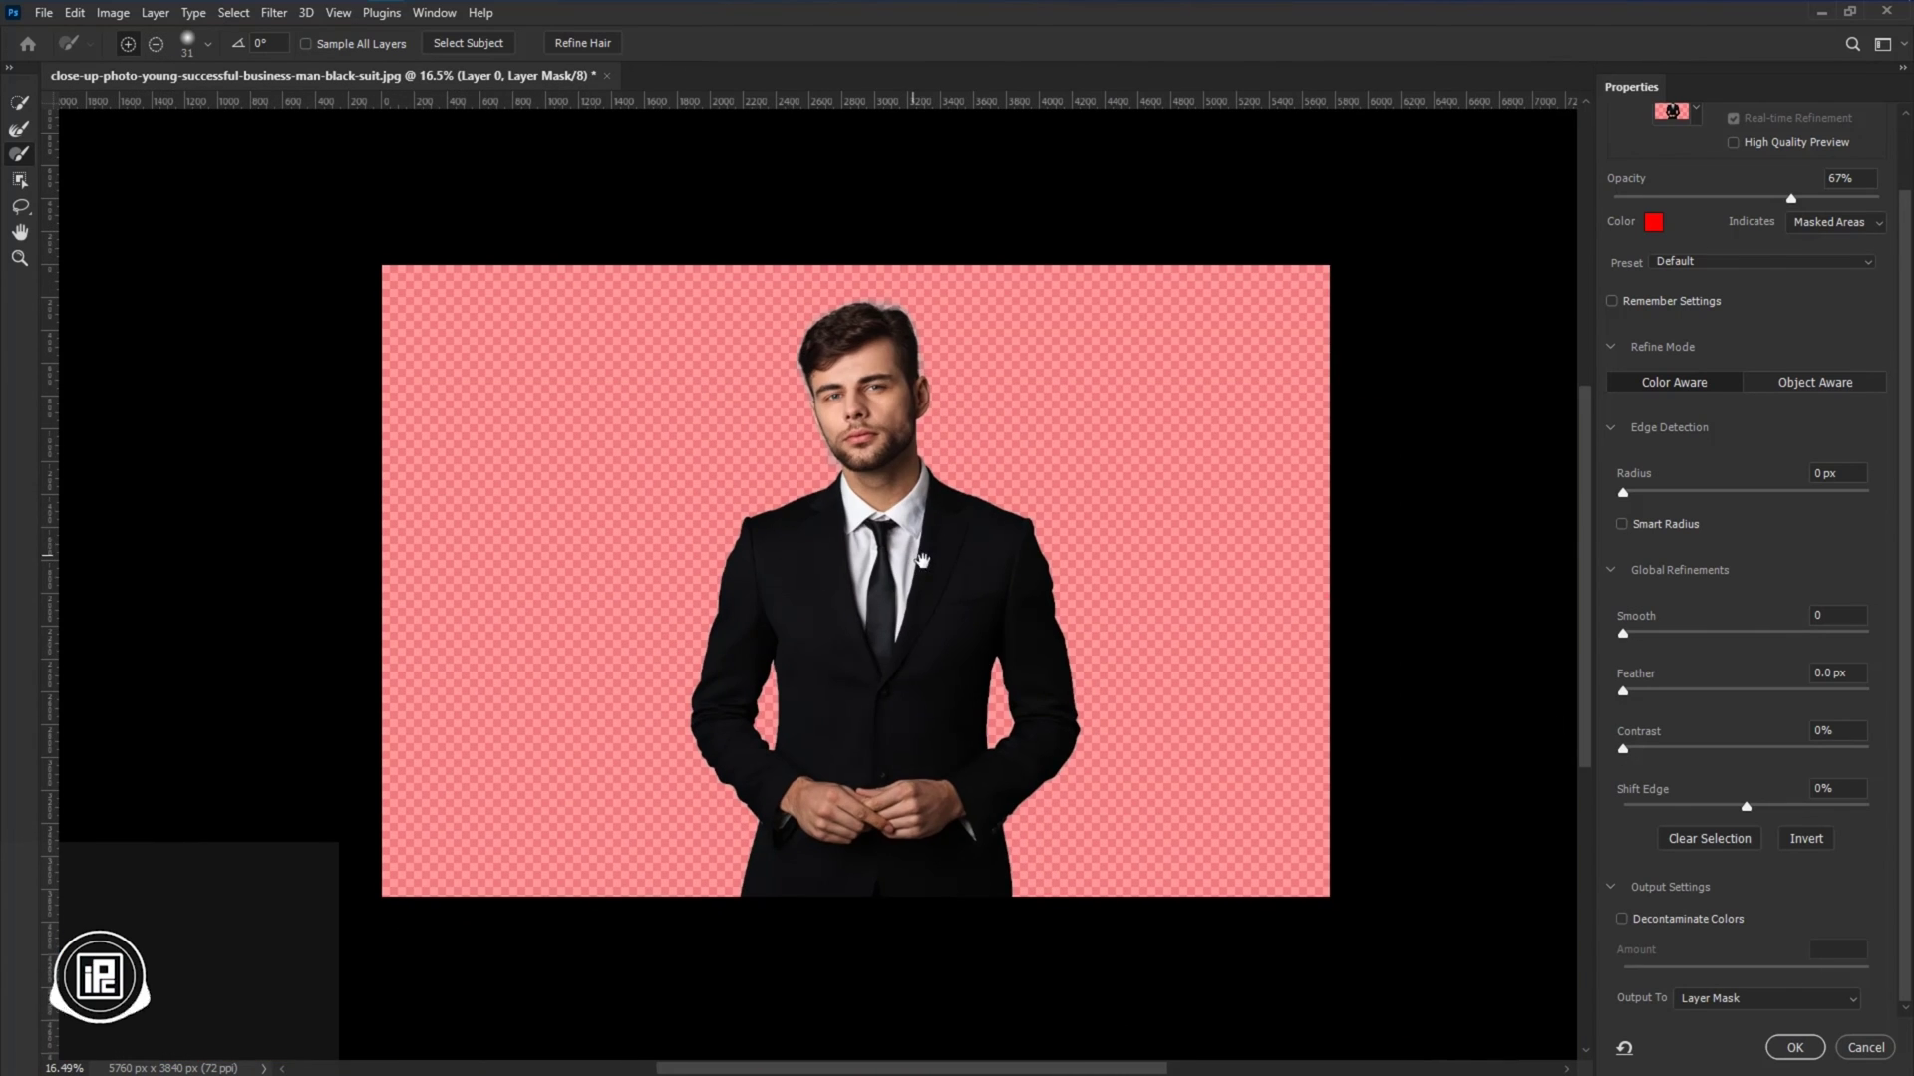
left_click(1727, 1002)
left_click(1712, 988)
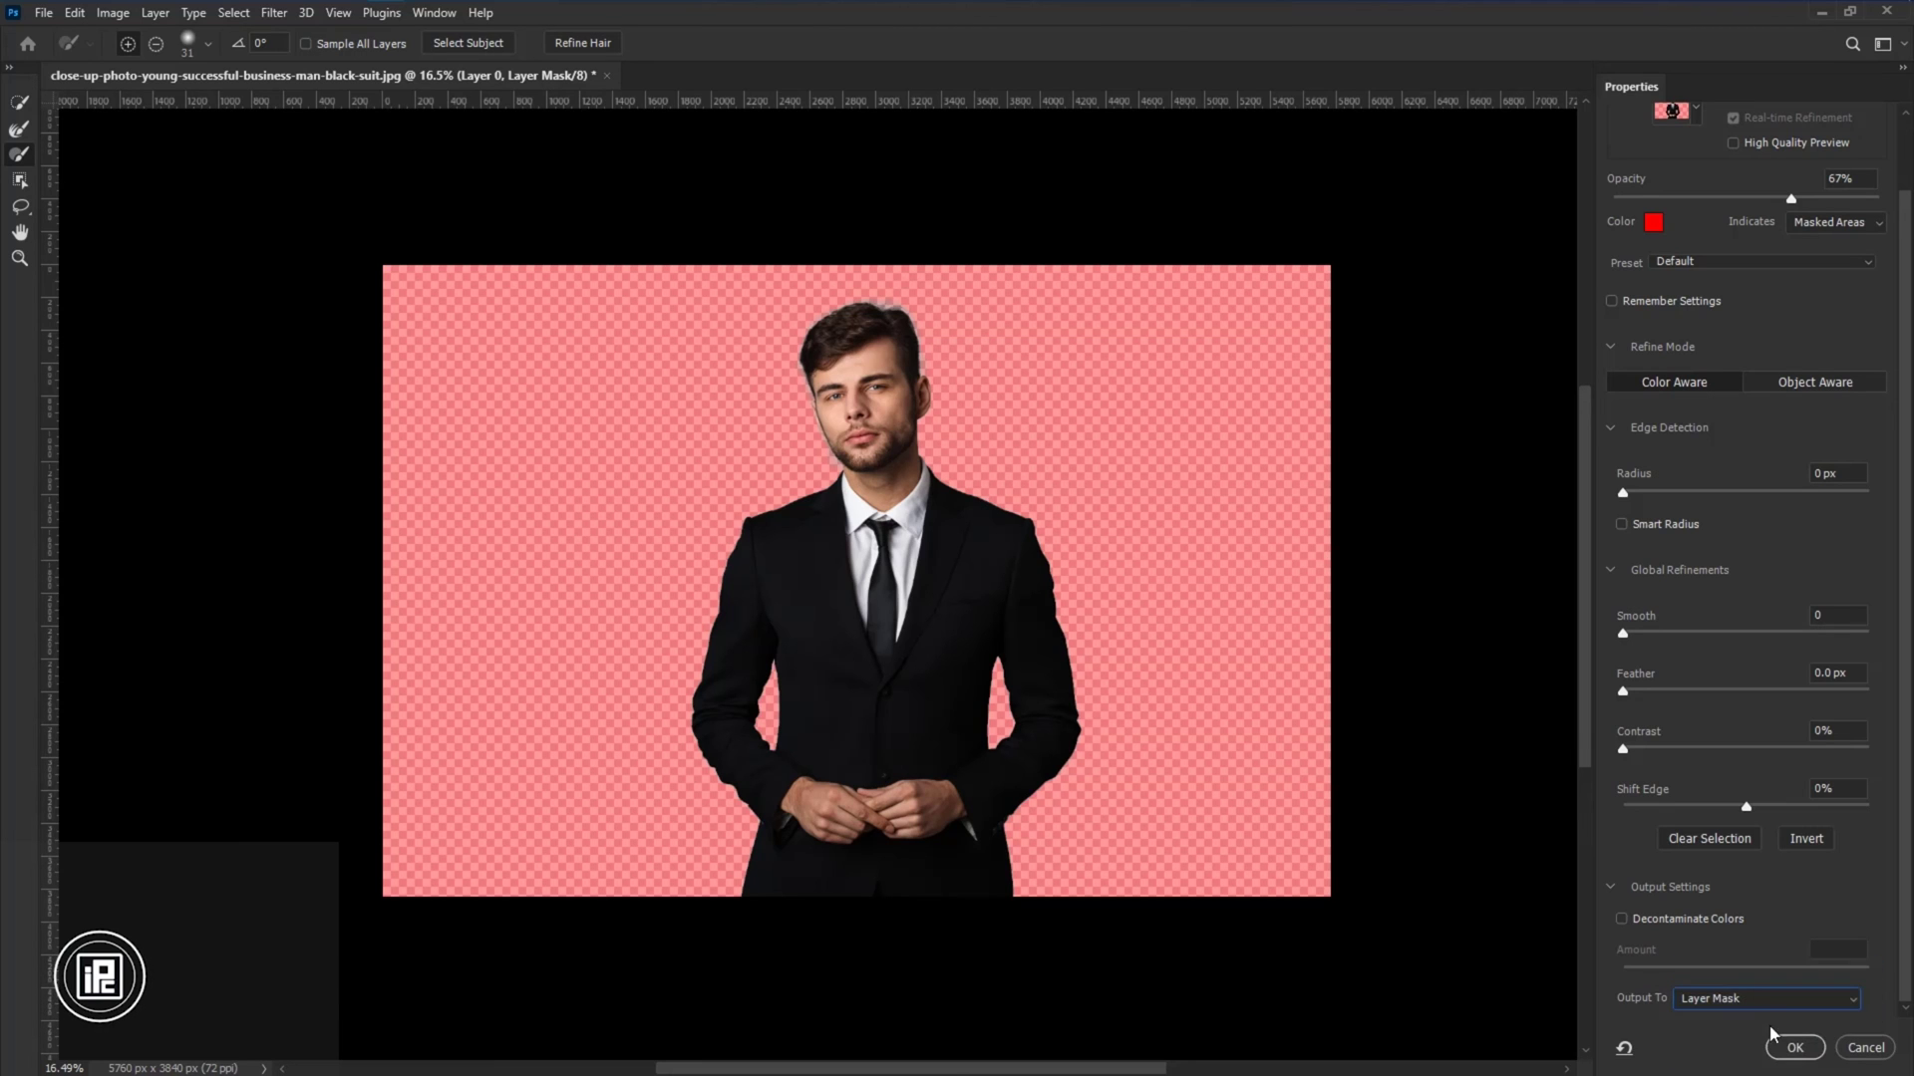
left_click(1790, 1046)
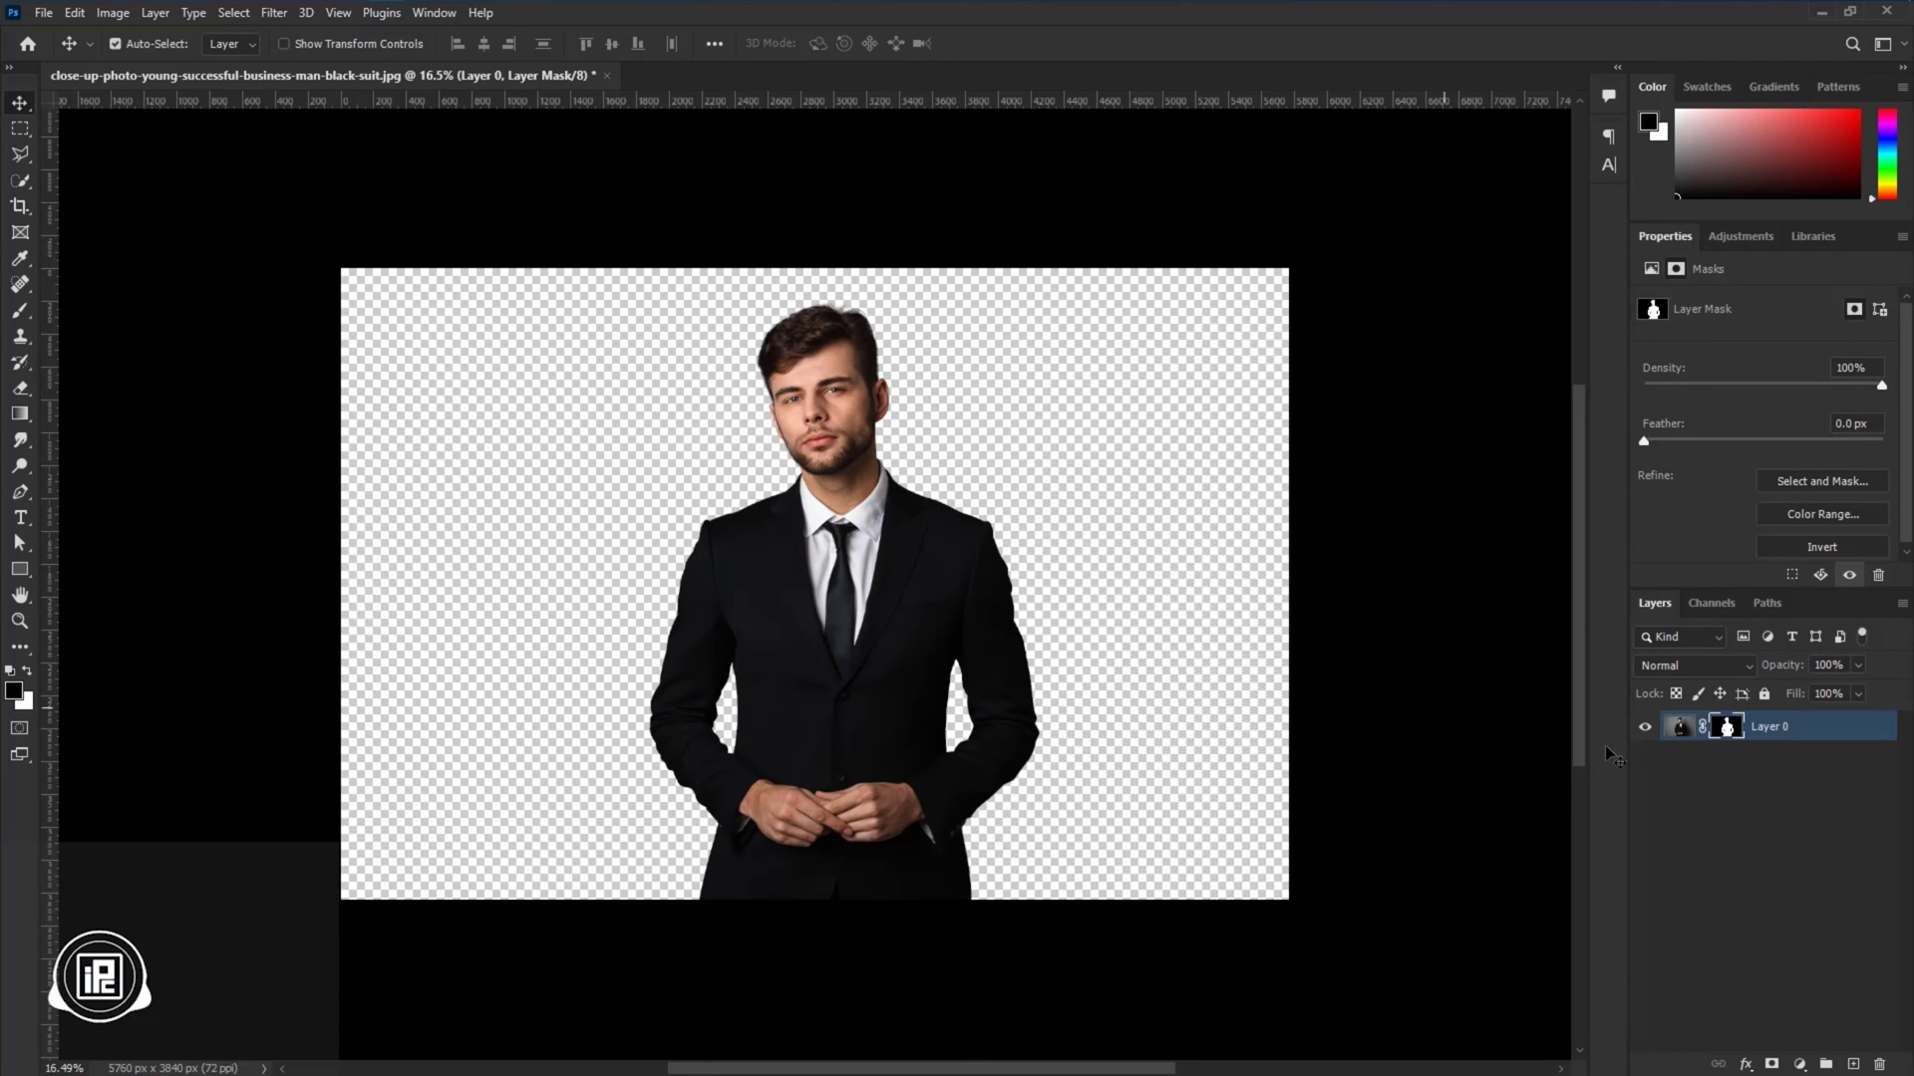
Add a black (#000000) Solid Color fill layer and place it beneath the man's masked layer.
left_click(1795, 1064)
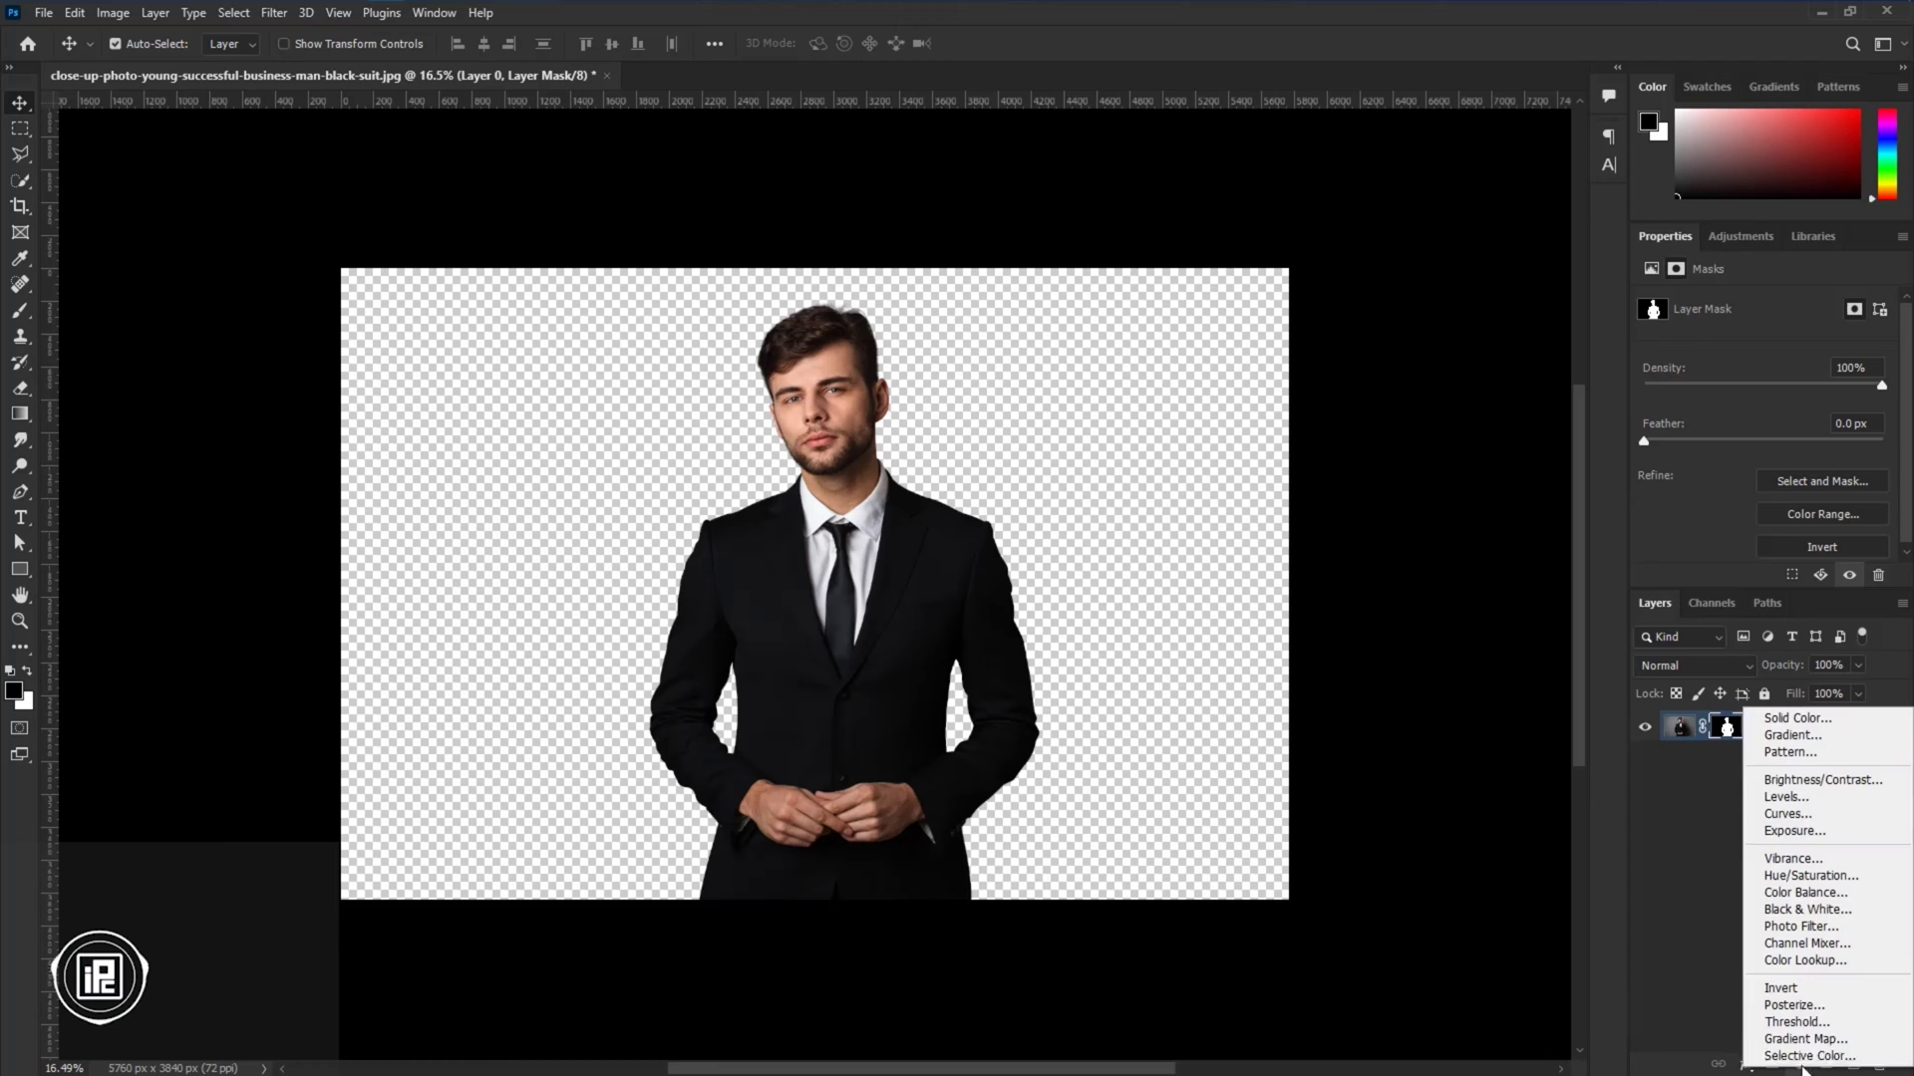
left_click(1852, 723)
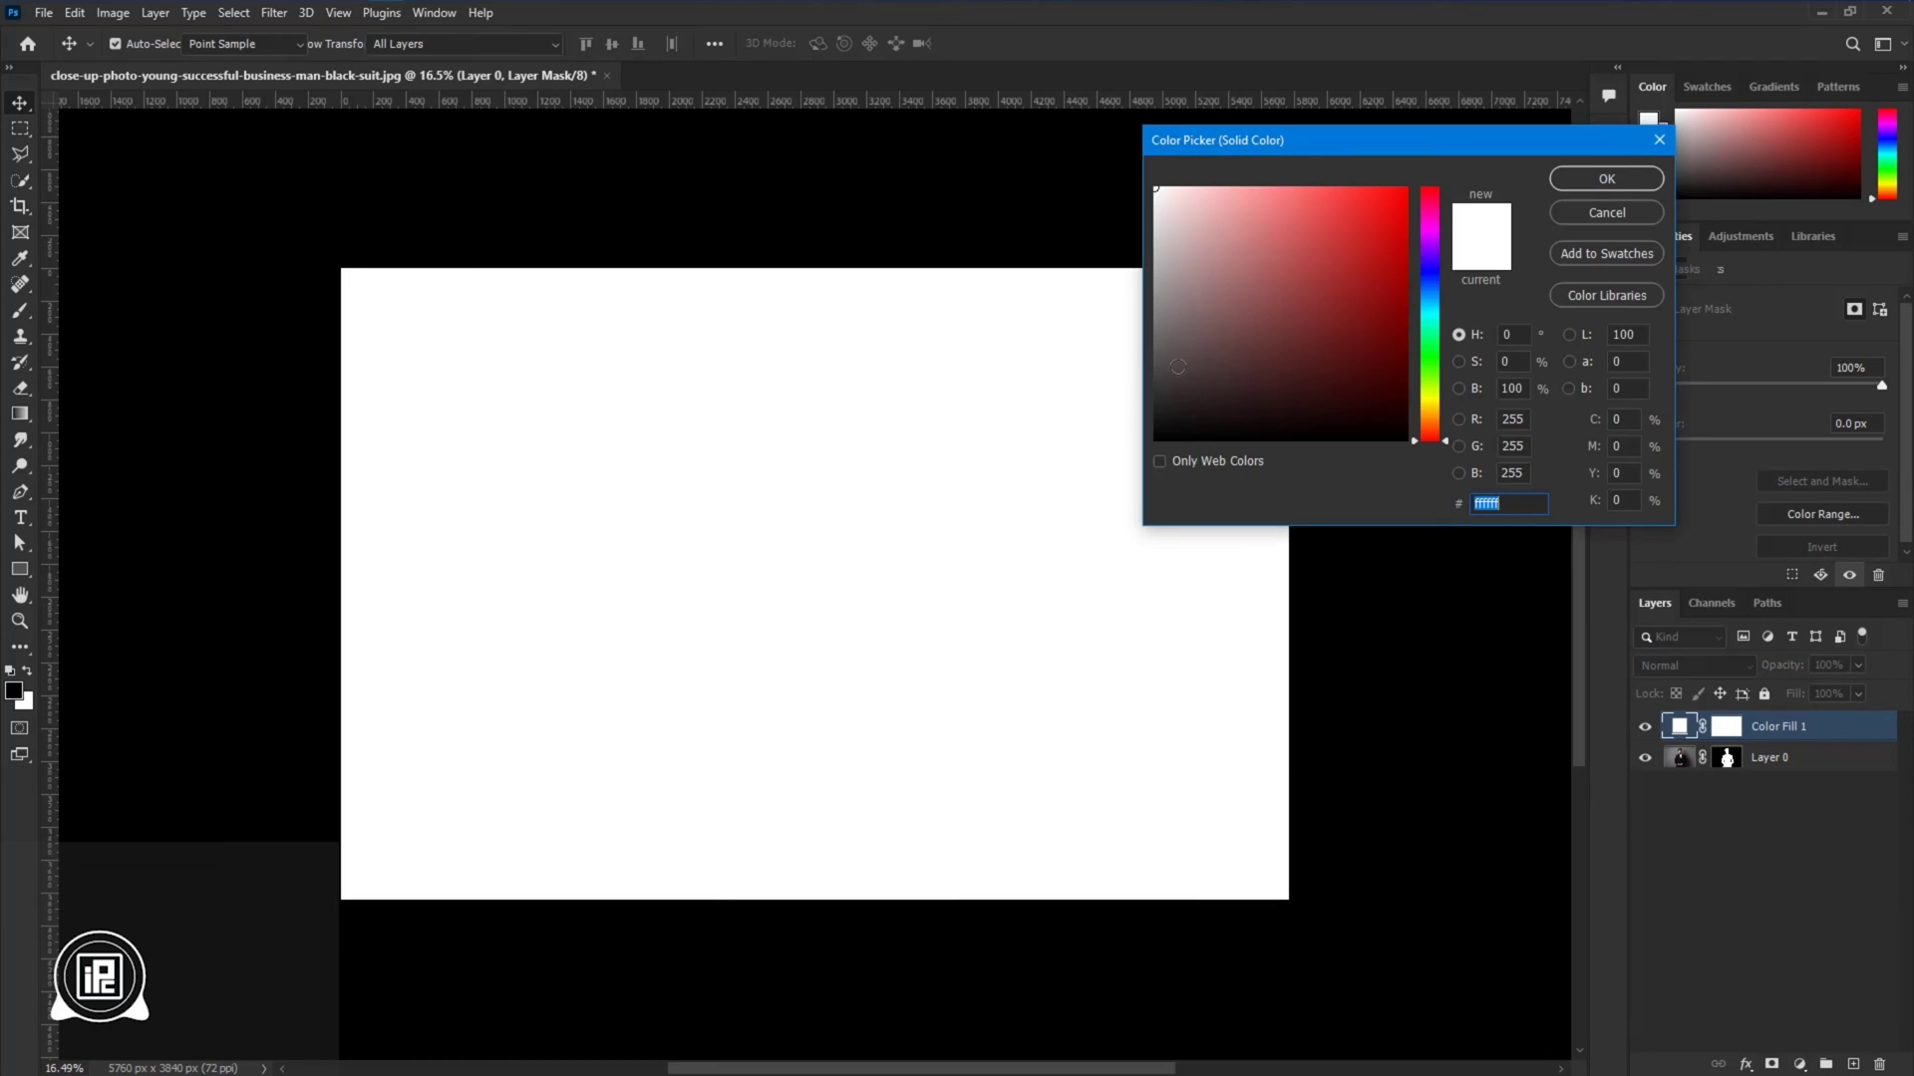
left_click_drag(1238, 386, 1128, 459)
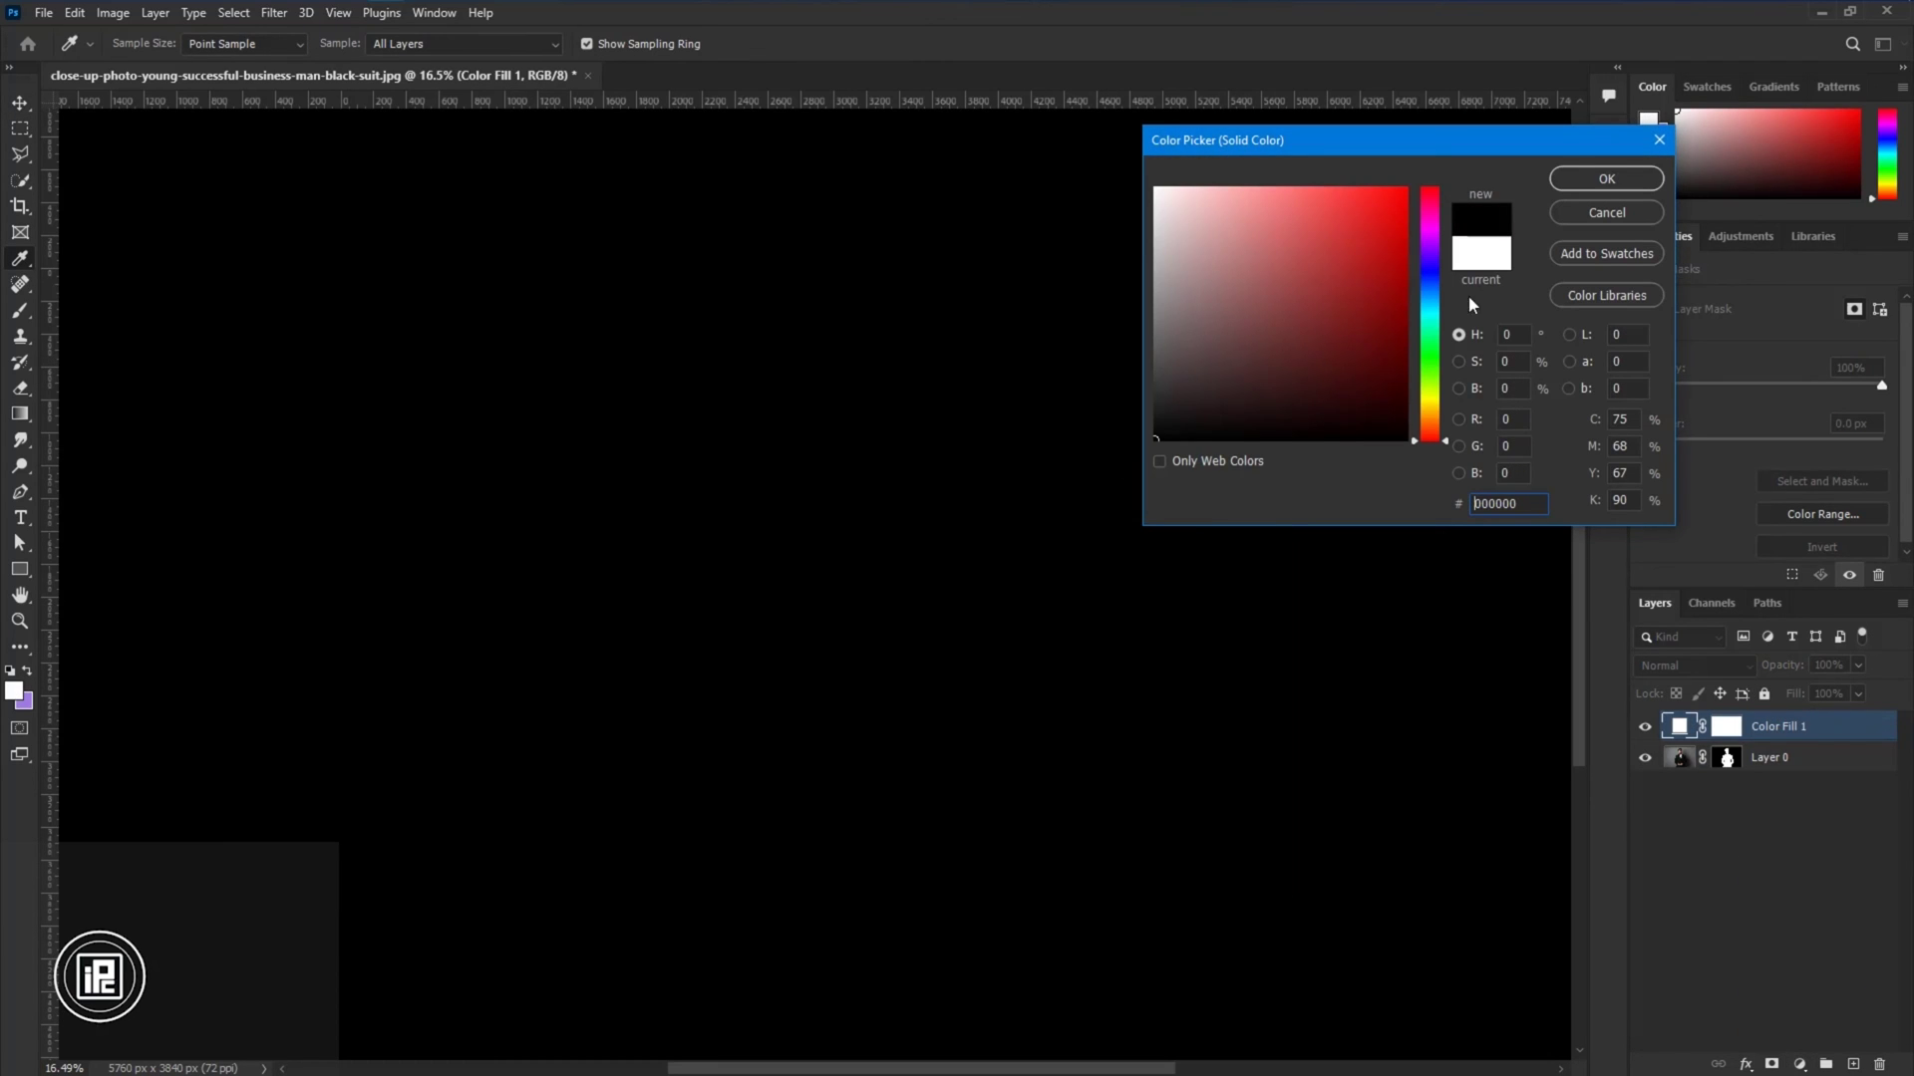
left_click(1607, 181)
left_click_drag(1800, 730, 1792, 781)
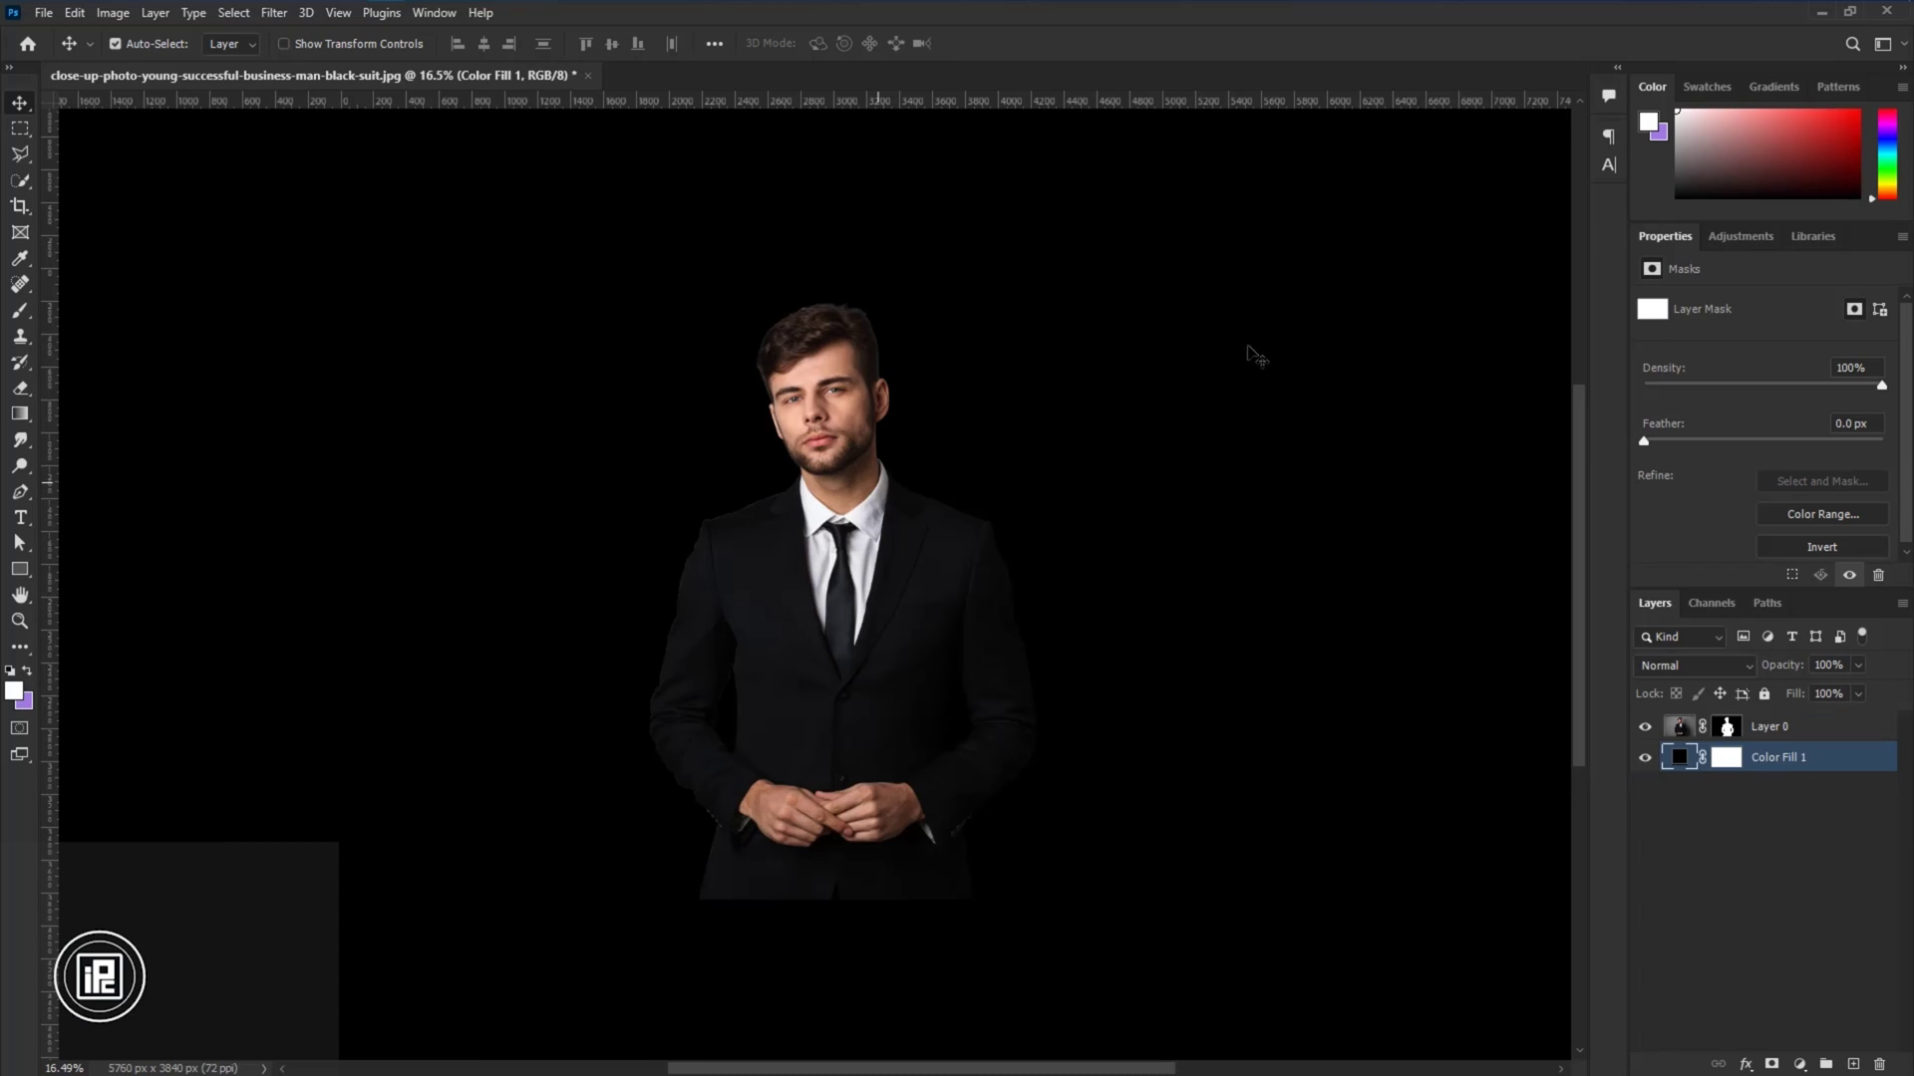
Change the pasteboard color around the canvas to Medium Gray.
right_click(1436, 322)
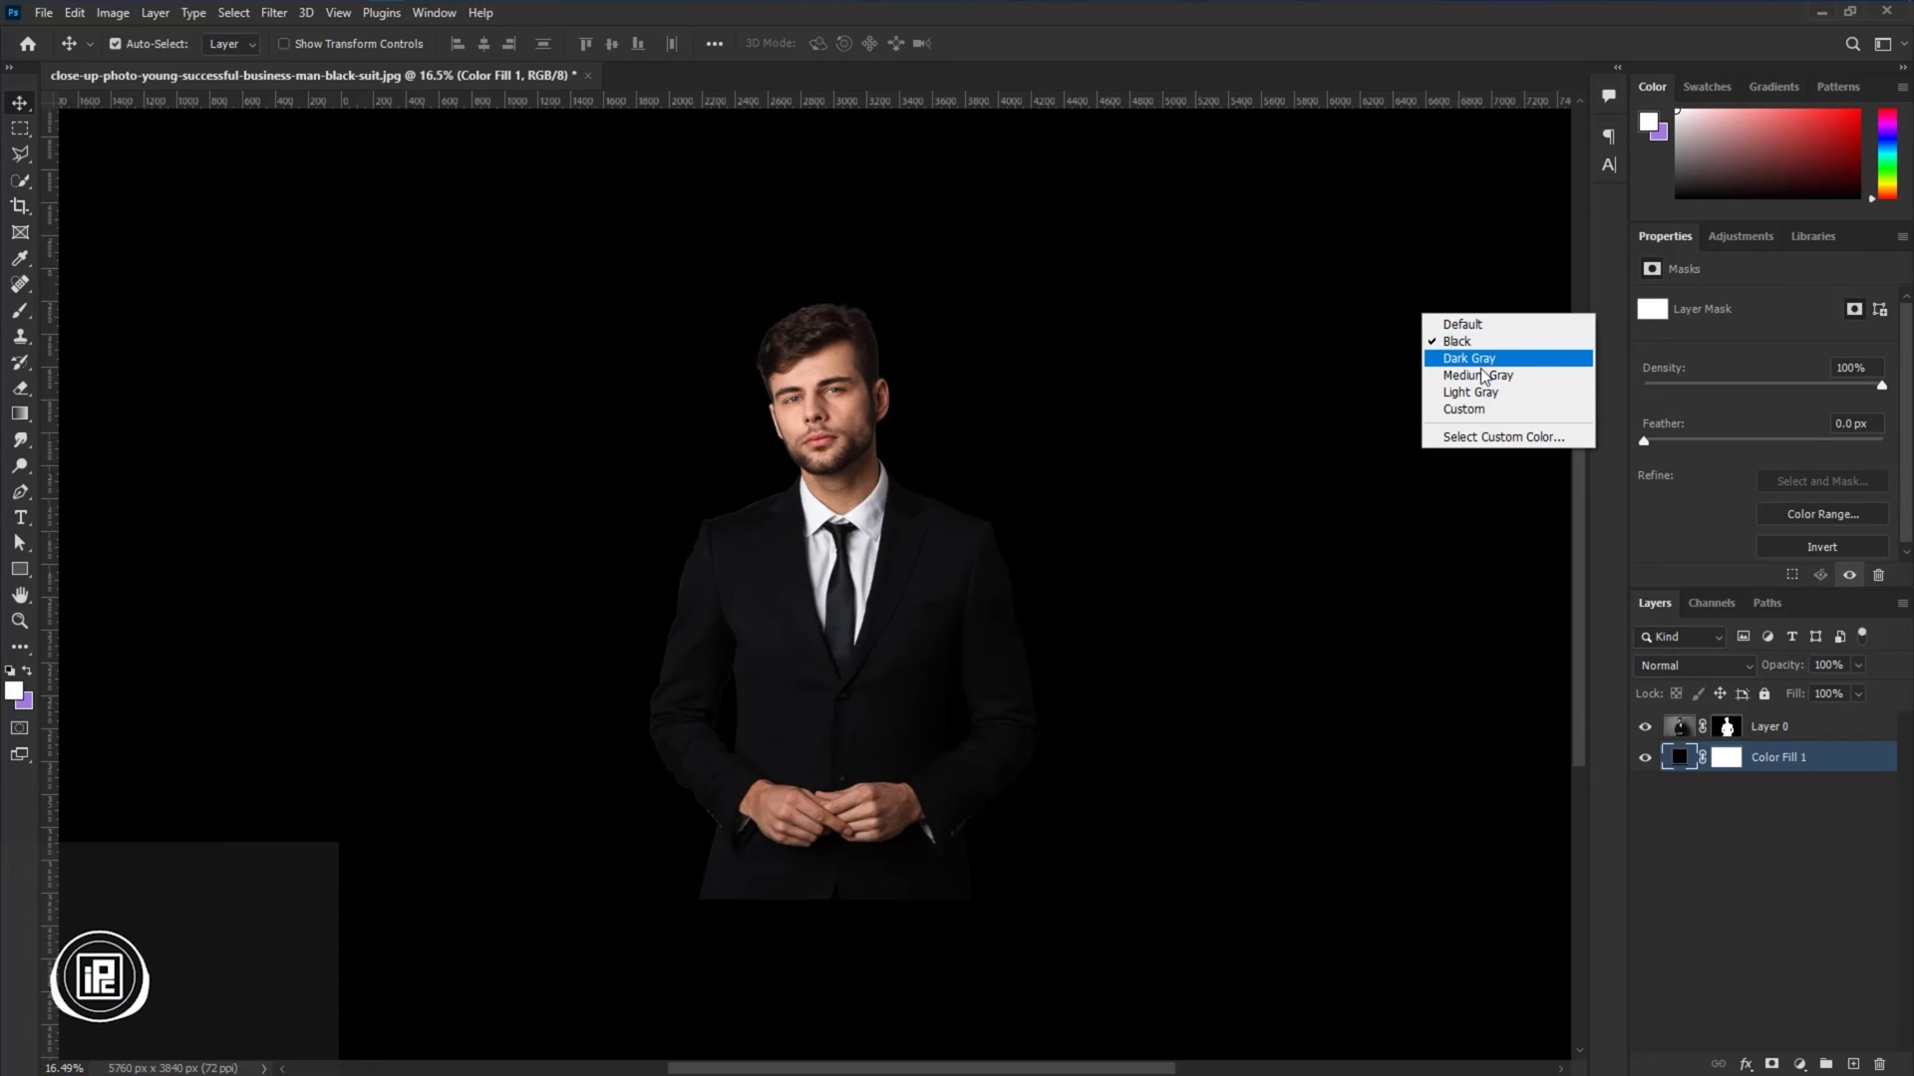
left_click(1479, 376)
left_click_drag(793, 586, 716, 576)
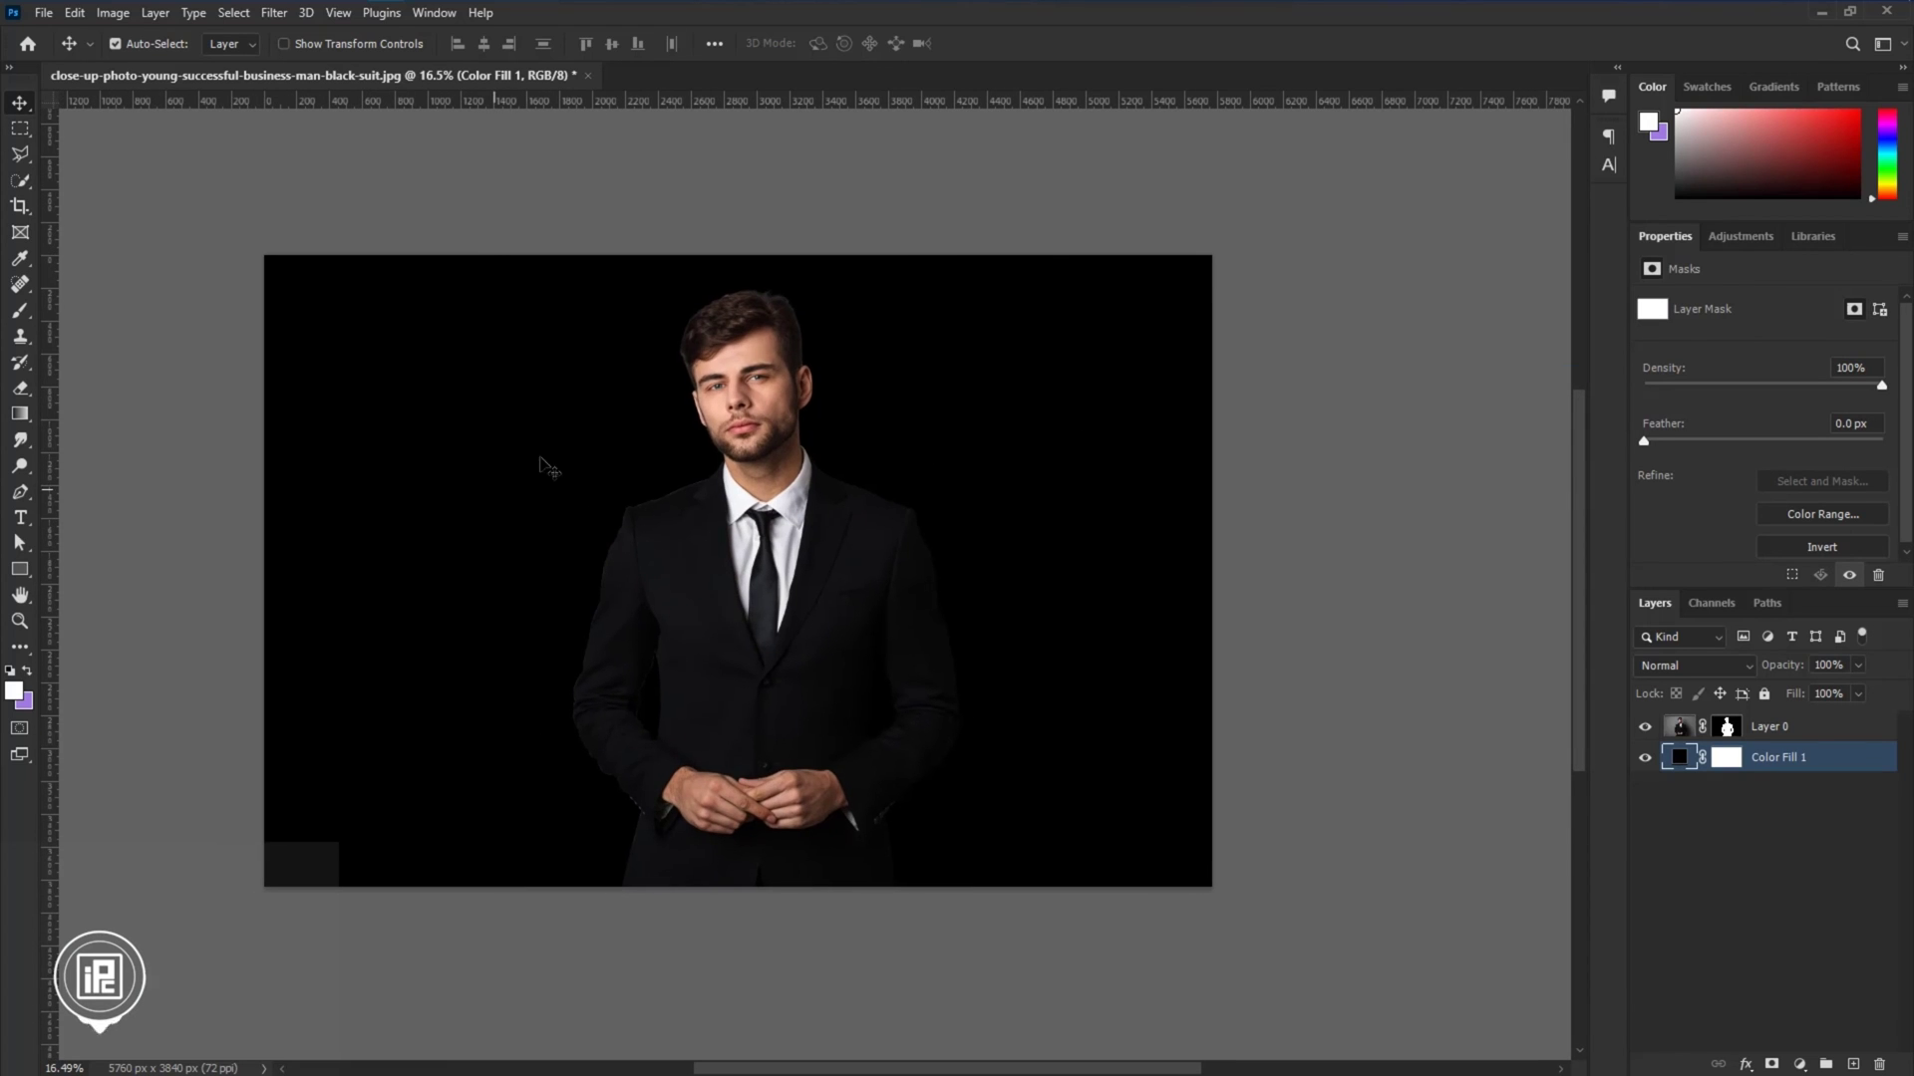
Crop the image to a portrait frame of about 3434 x 4191 px around the man, with extra space above his head.
left_click(24, 211)
left_click_drag(1217, 589, 1135, 586)
left_click_drag(344, 563, 521, 560)
left_click_drag(738, 255, 743, 227)
left_click(1104, 43)
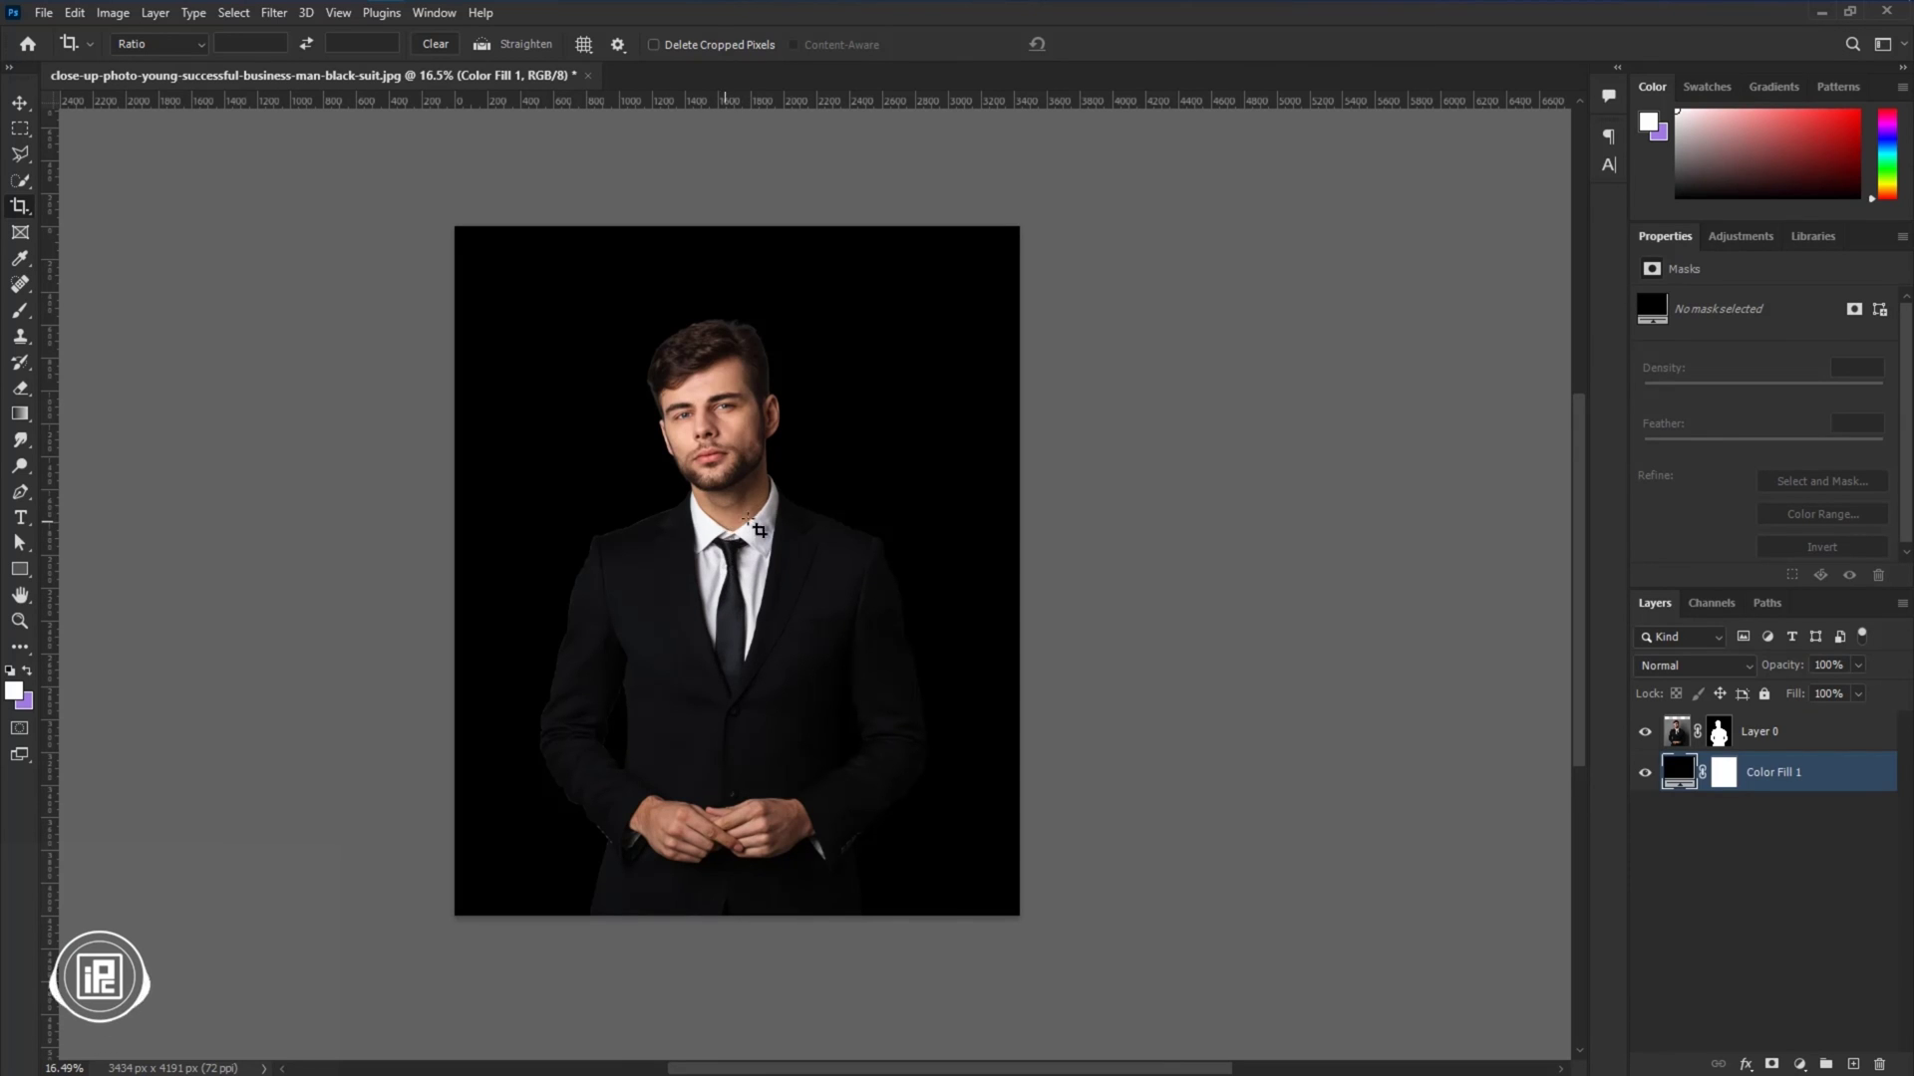
Create a new layer above the color fill and paint a soft white glow behind the man with a large brush at 15% opacity.
left_click(20, 310)
left_click(1853, 1065)
left_click_drag(681, 463, 773, 464)
left_click(407, 46)
type("15")
key("Return")
mouse_move(505, 234)
left_mouse_down()
mouse_move(751, 642)
mouse_move(765, 832)
mouse_move(787, 777)
left_mouse_up()
Blend the glow around the man with large soft brush strokes at 1% opacity and sample a light gray as the foreground color.
key("0")
key("1")
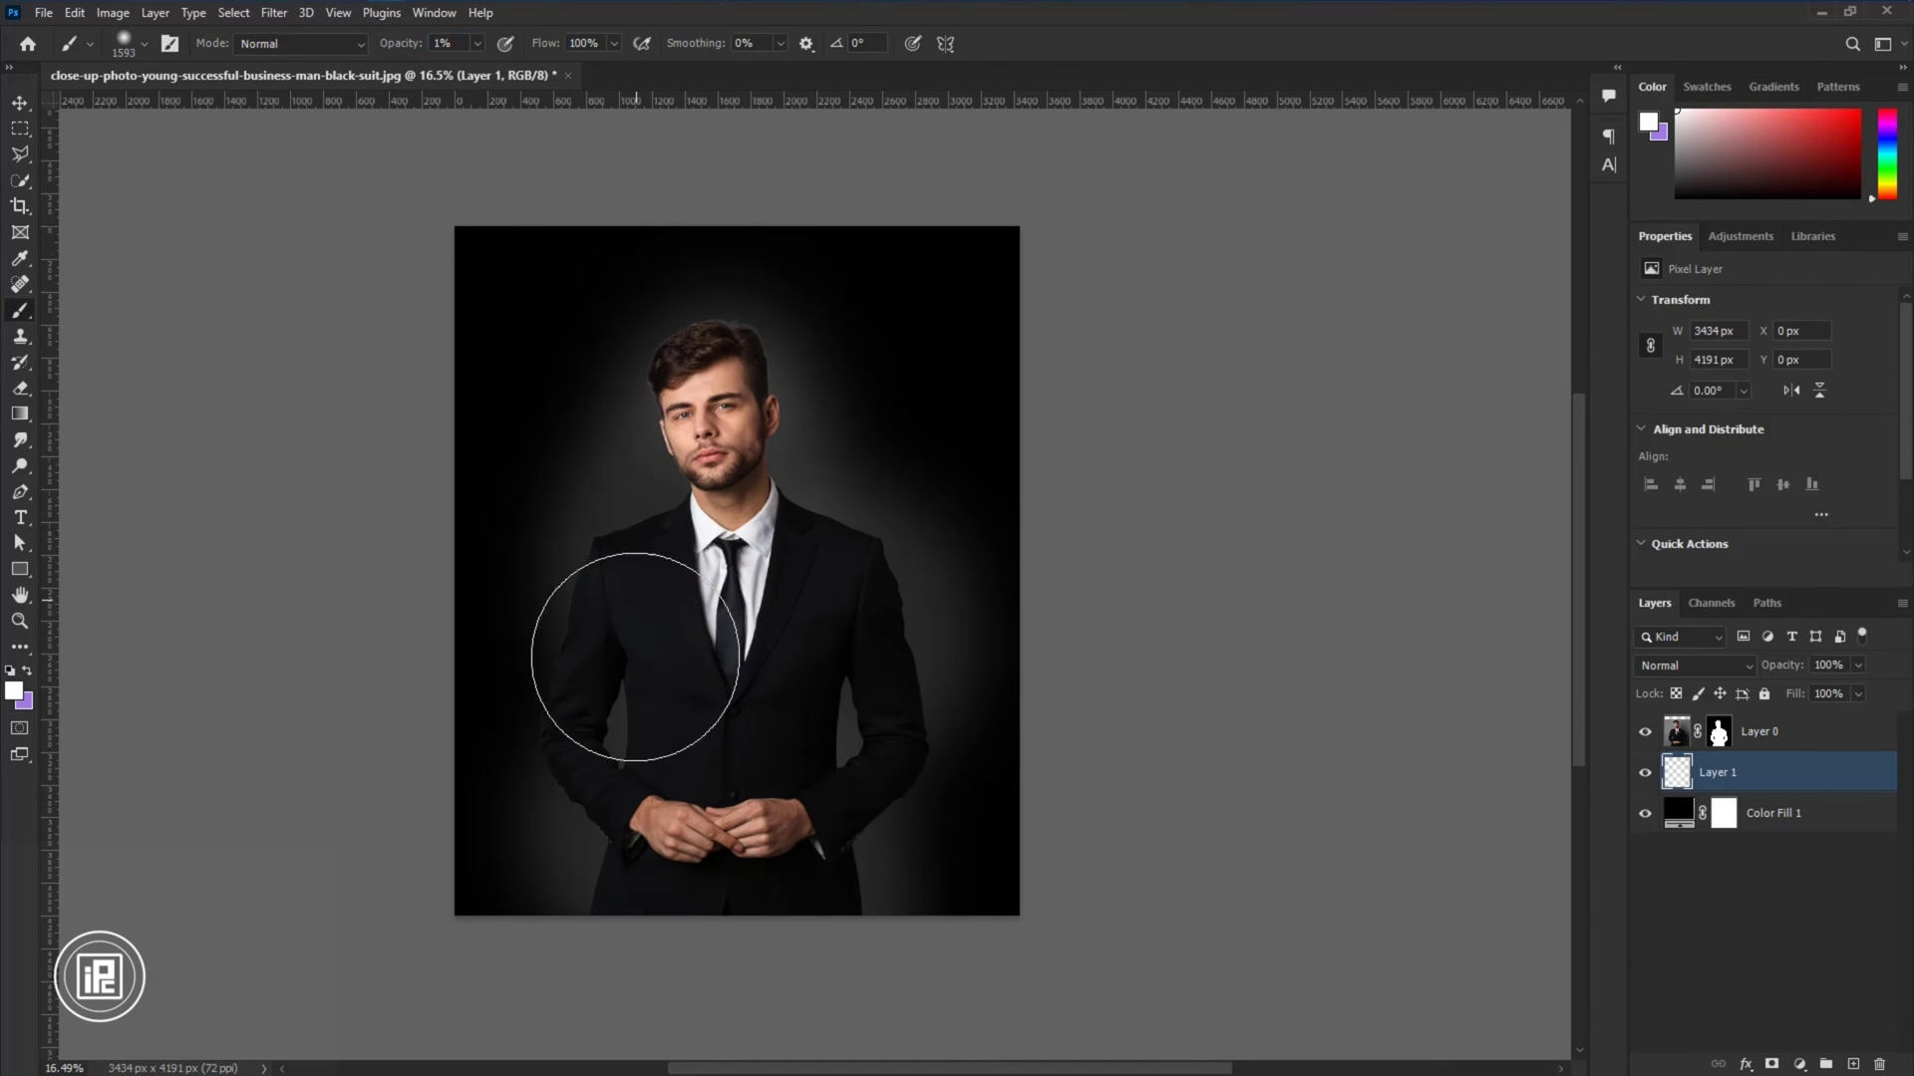
left_click_drag(577, 670, 569, 684)
mouse_move(928, 444)
left_mouse_down()
mouse_move(697, 355)
mouse_move(589, 593)
mouse_move(909, 586)
mouse_move(813, 661)
mouse_move(576, 450)
mouse_move(677, 926)
mouse_move(705, 585)
left_mouse_up()
left_click(706, 585, "alt")
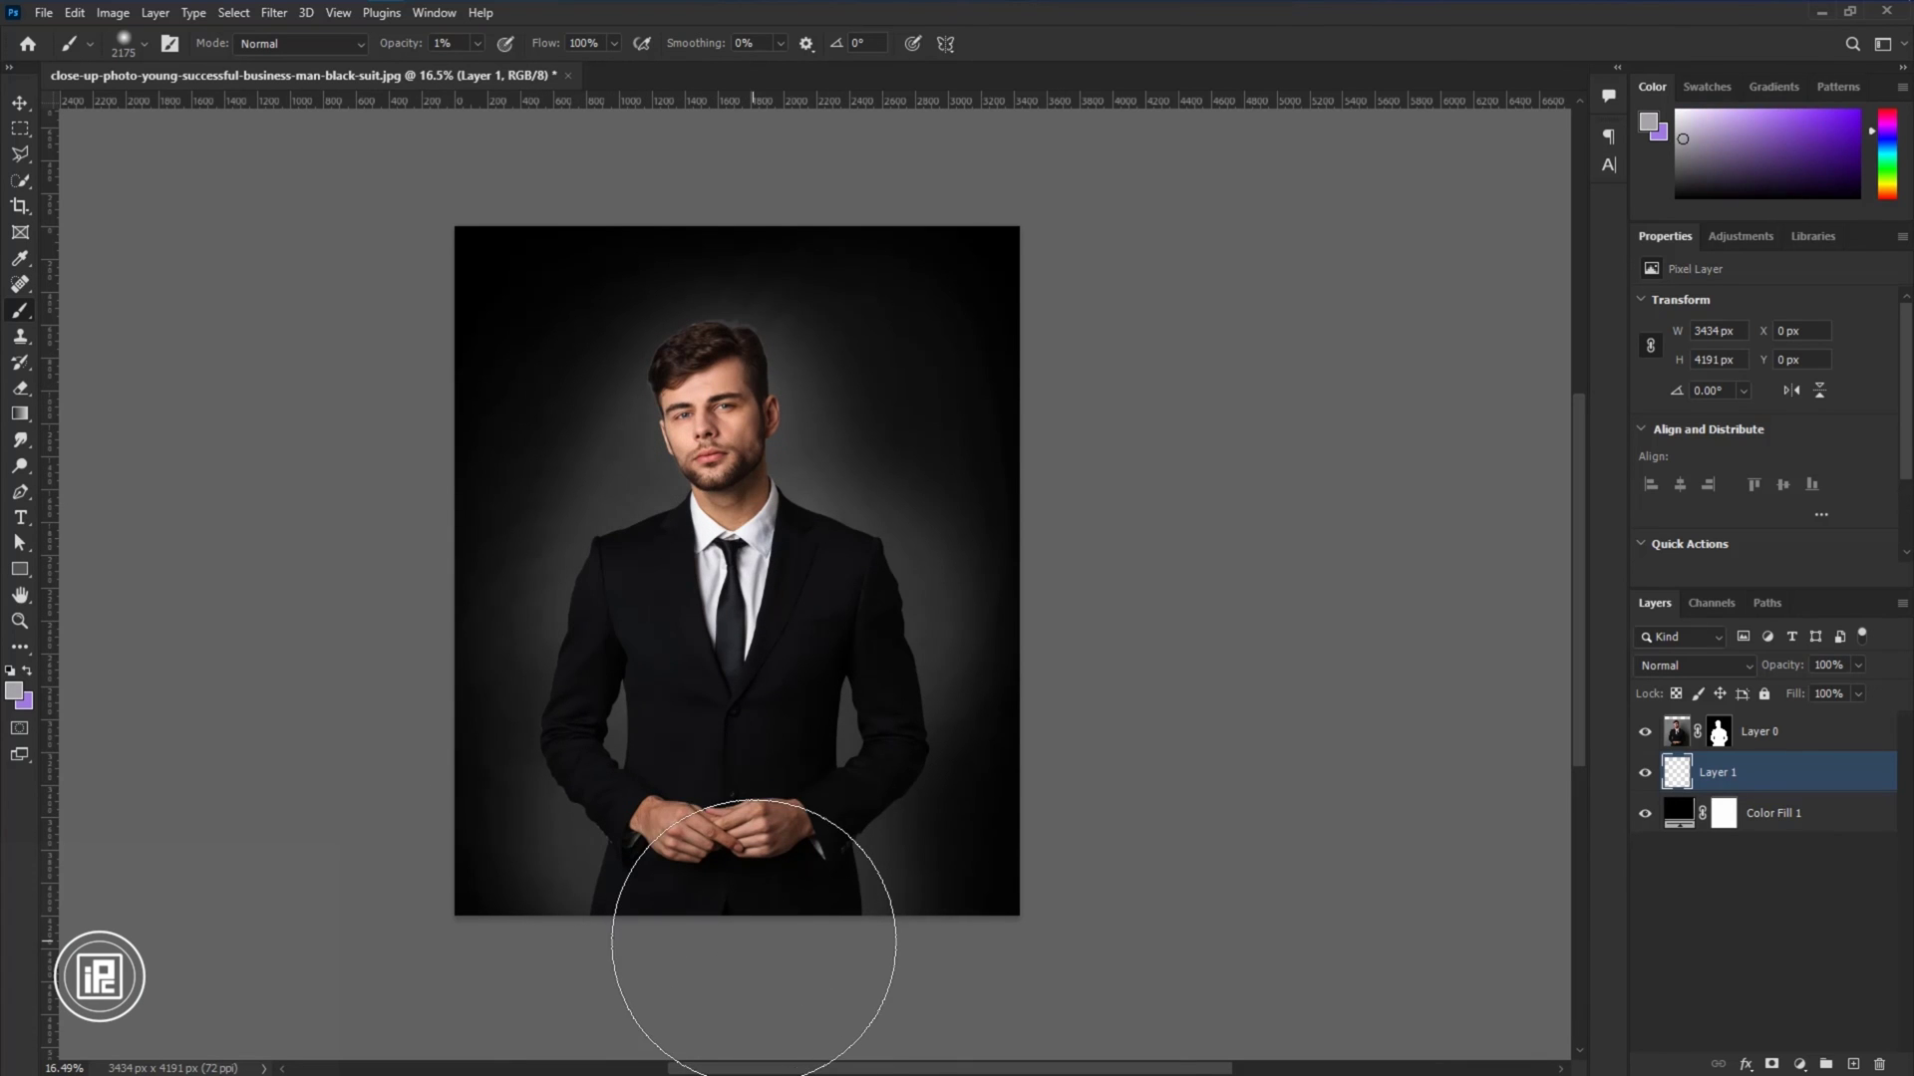
Brighten the glow behind the man's head and shoulders with a large soft brush in white at 9% opacity.
key("9")
key("d")
key("x")
left_click(753, 573)
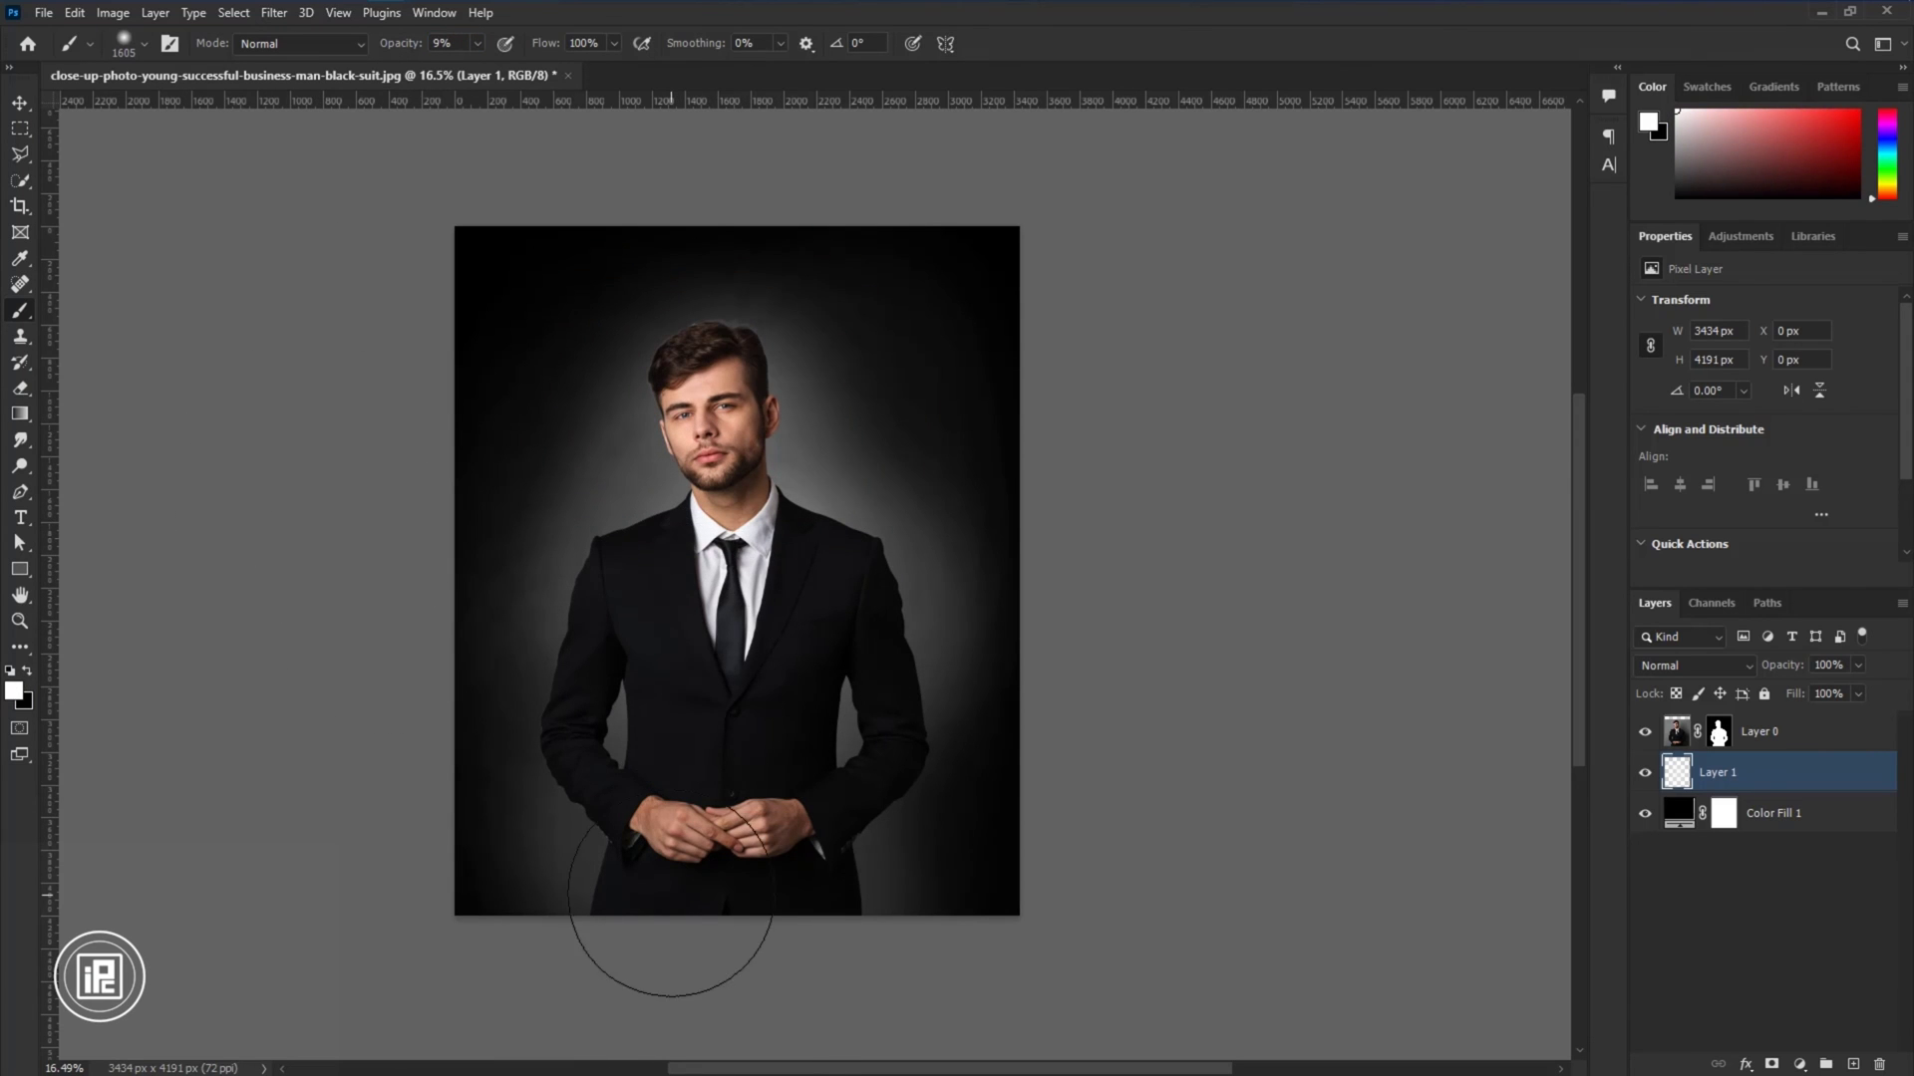
left_click_drag(741, 689, 817, 757)
left_click(723, 543)
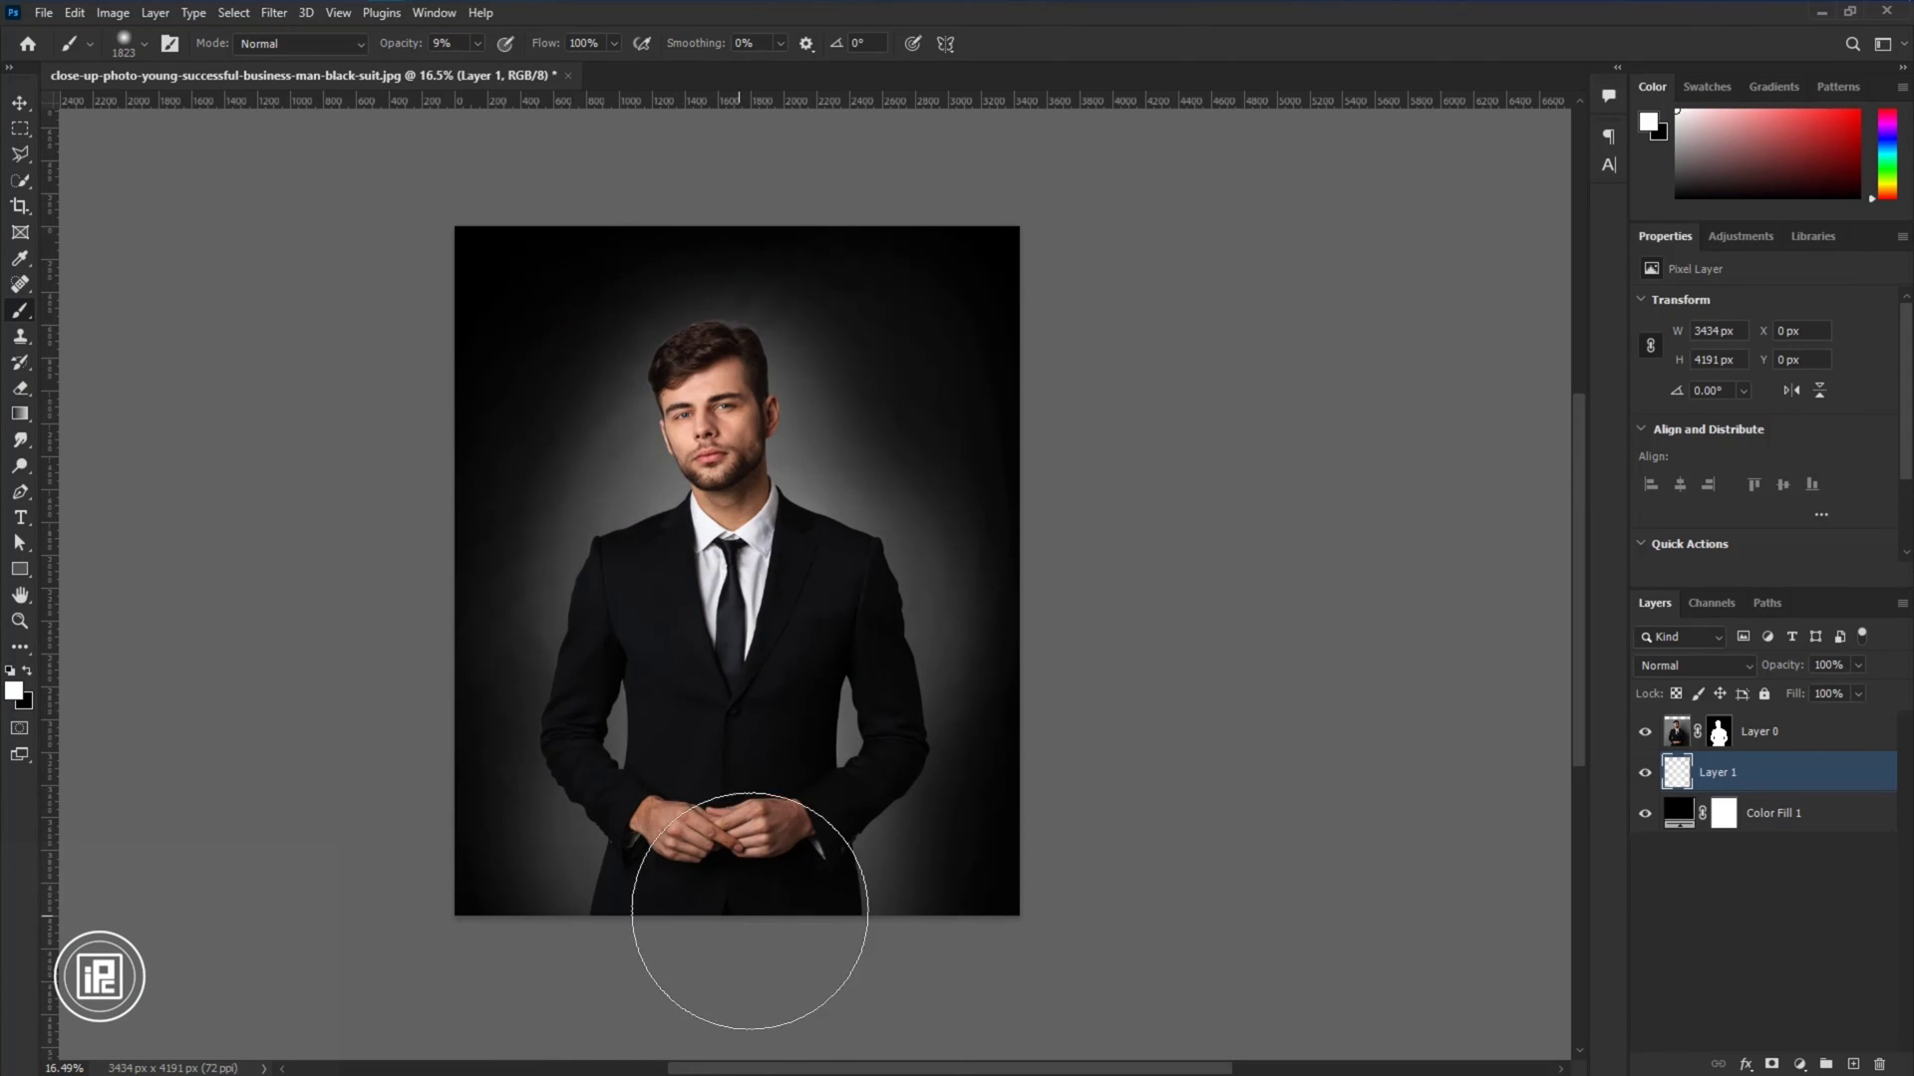
left_click(21, 103)
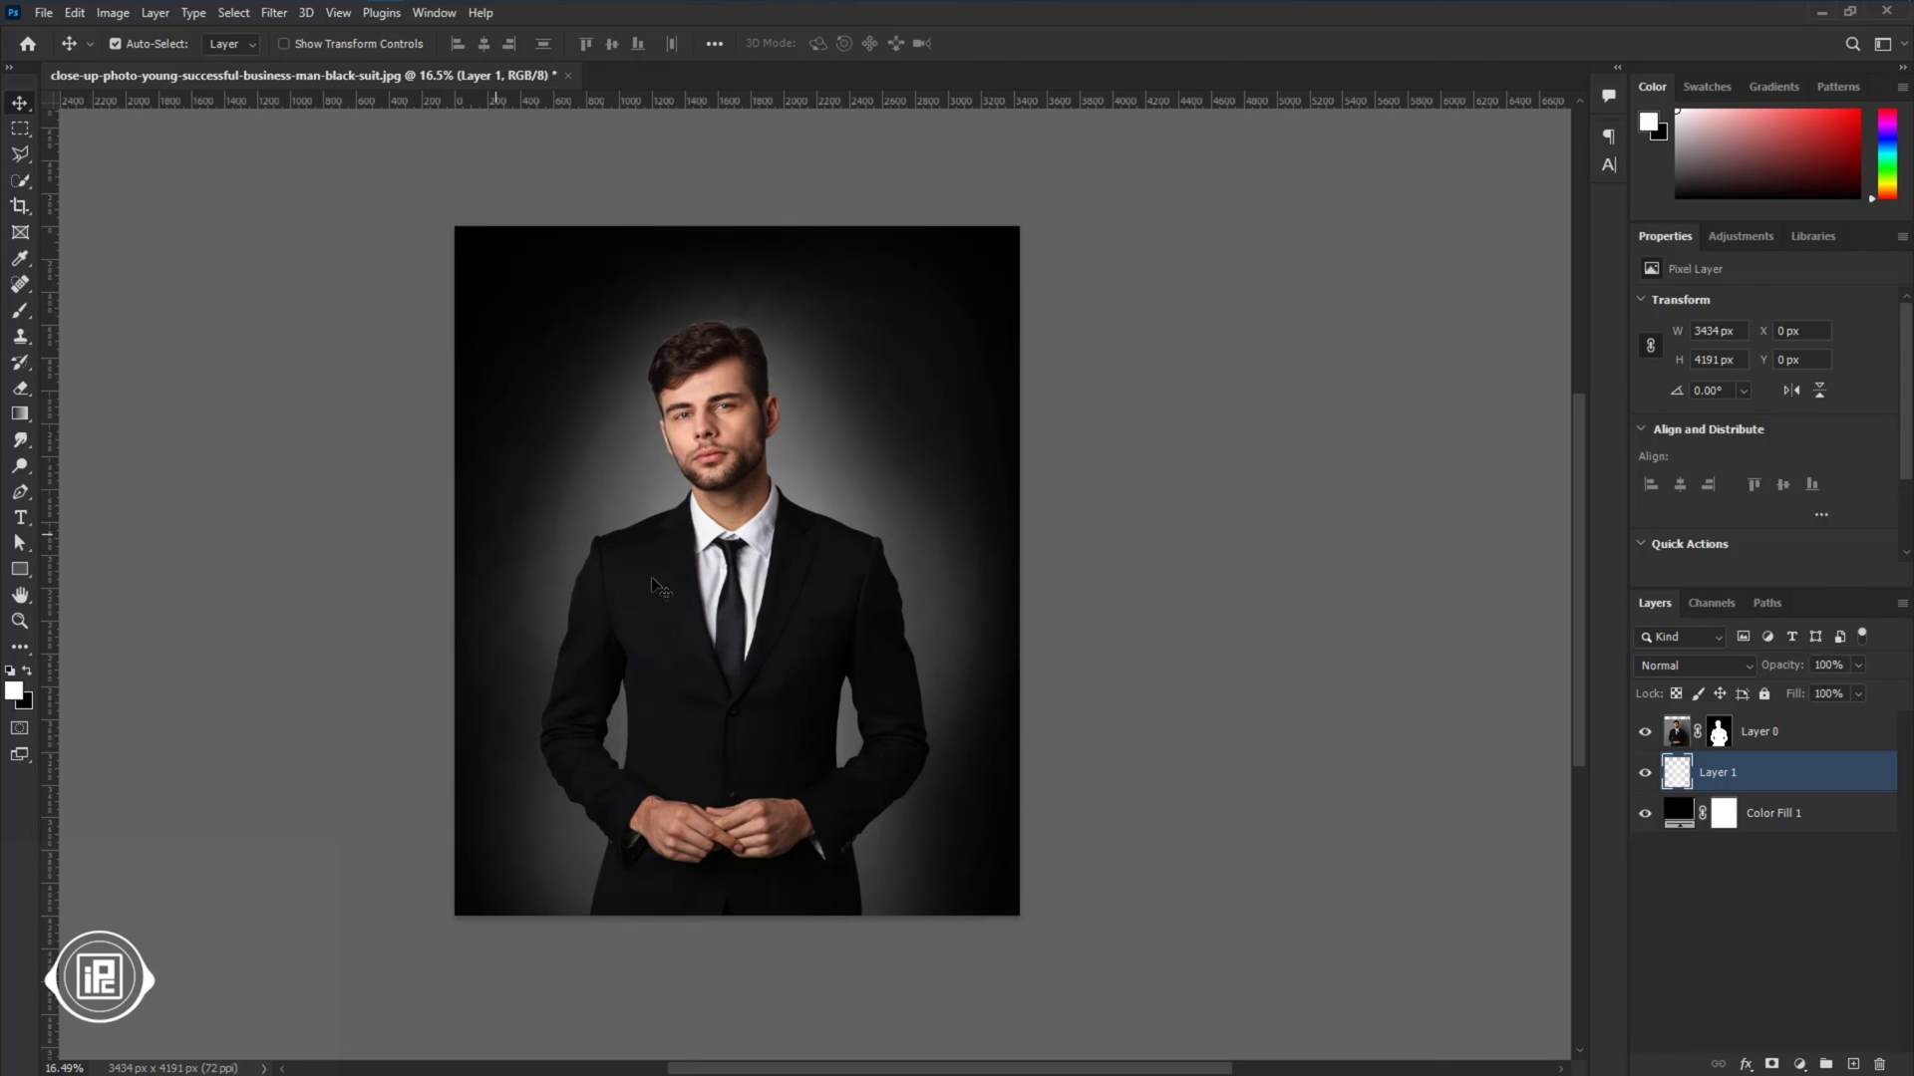
left_click_drag(670, 586, 685, 602)
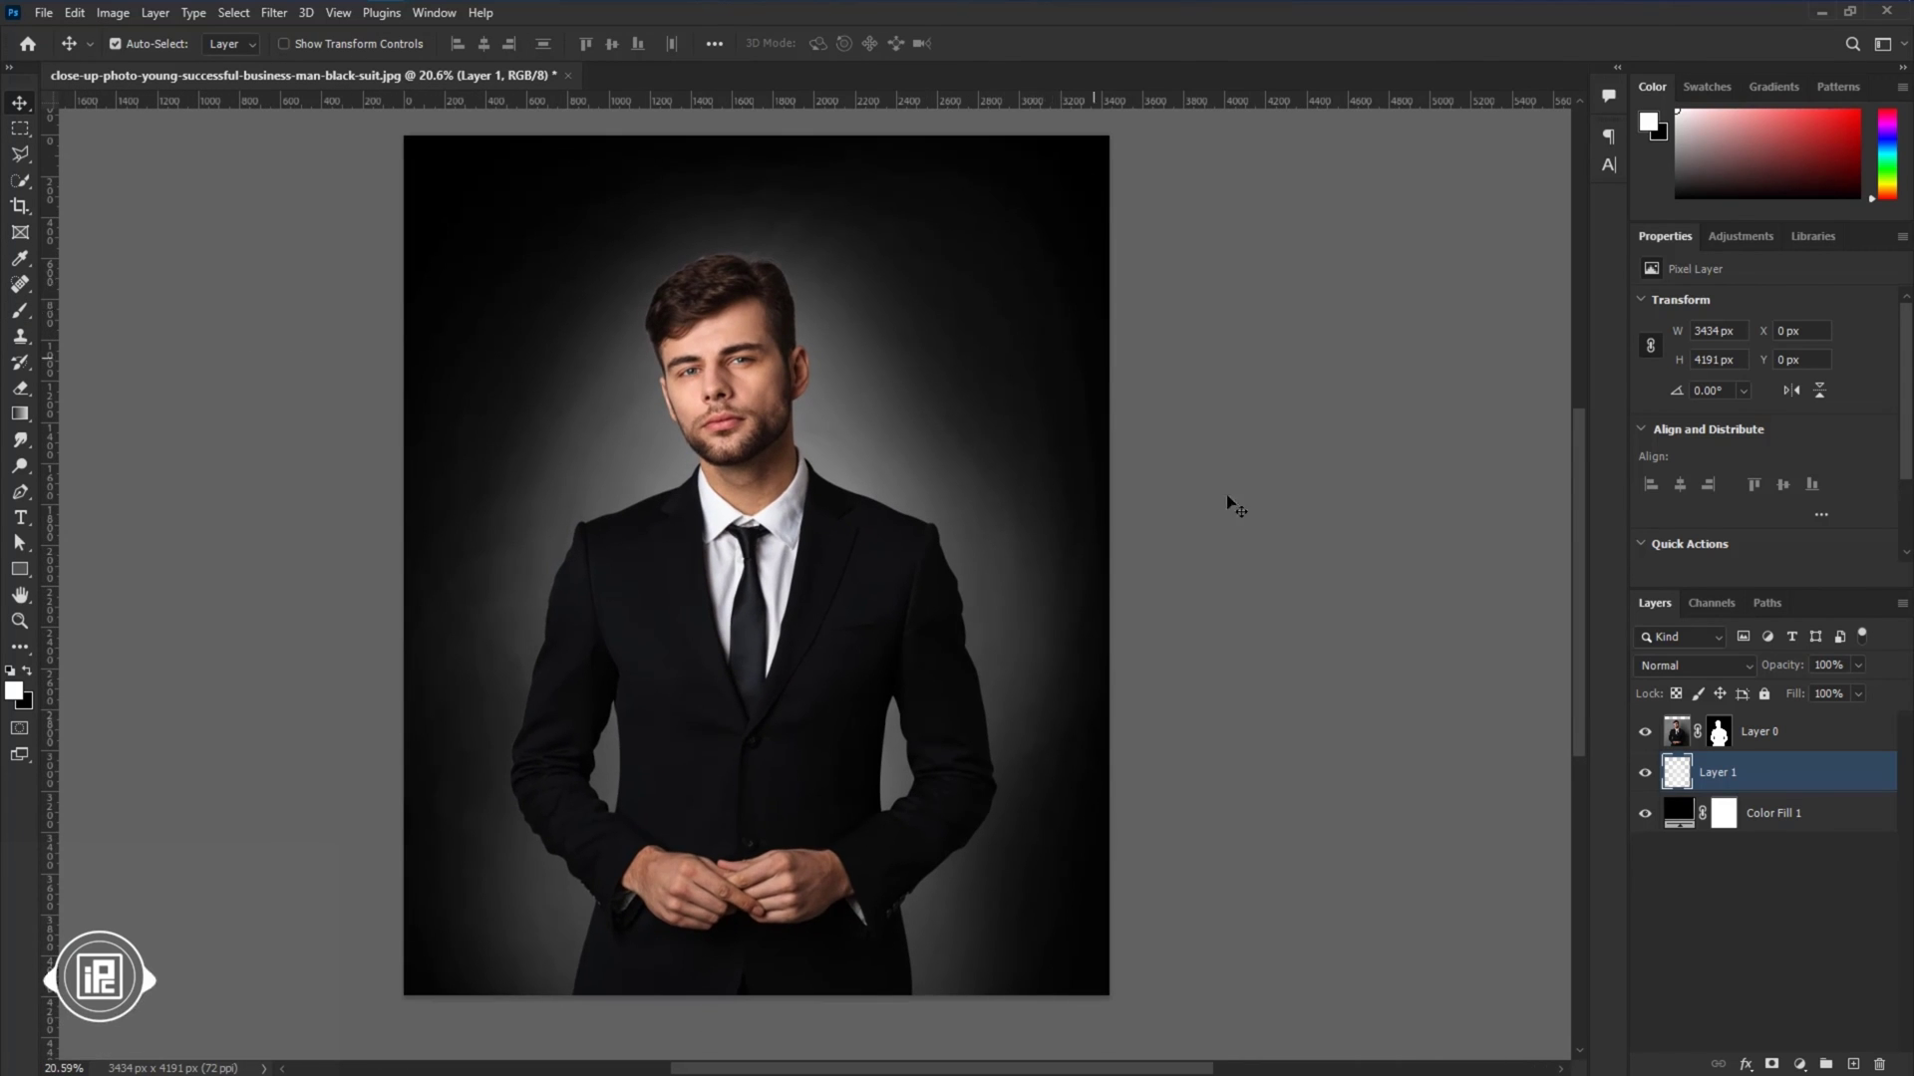
Change the color fill layer to a very dark blue, #010305.
left_click(1675, 815)
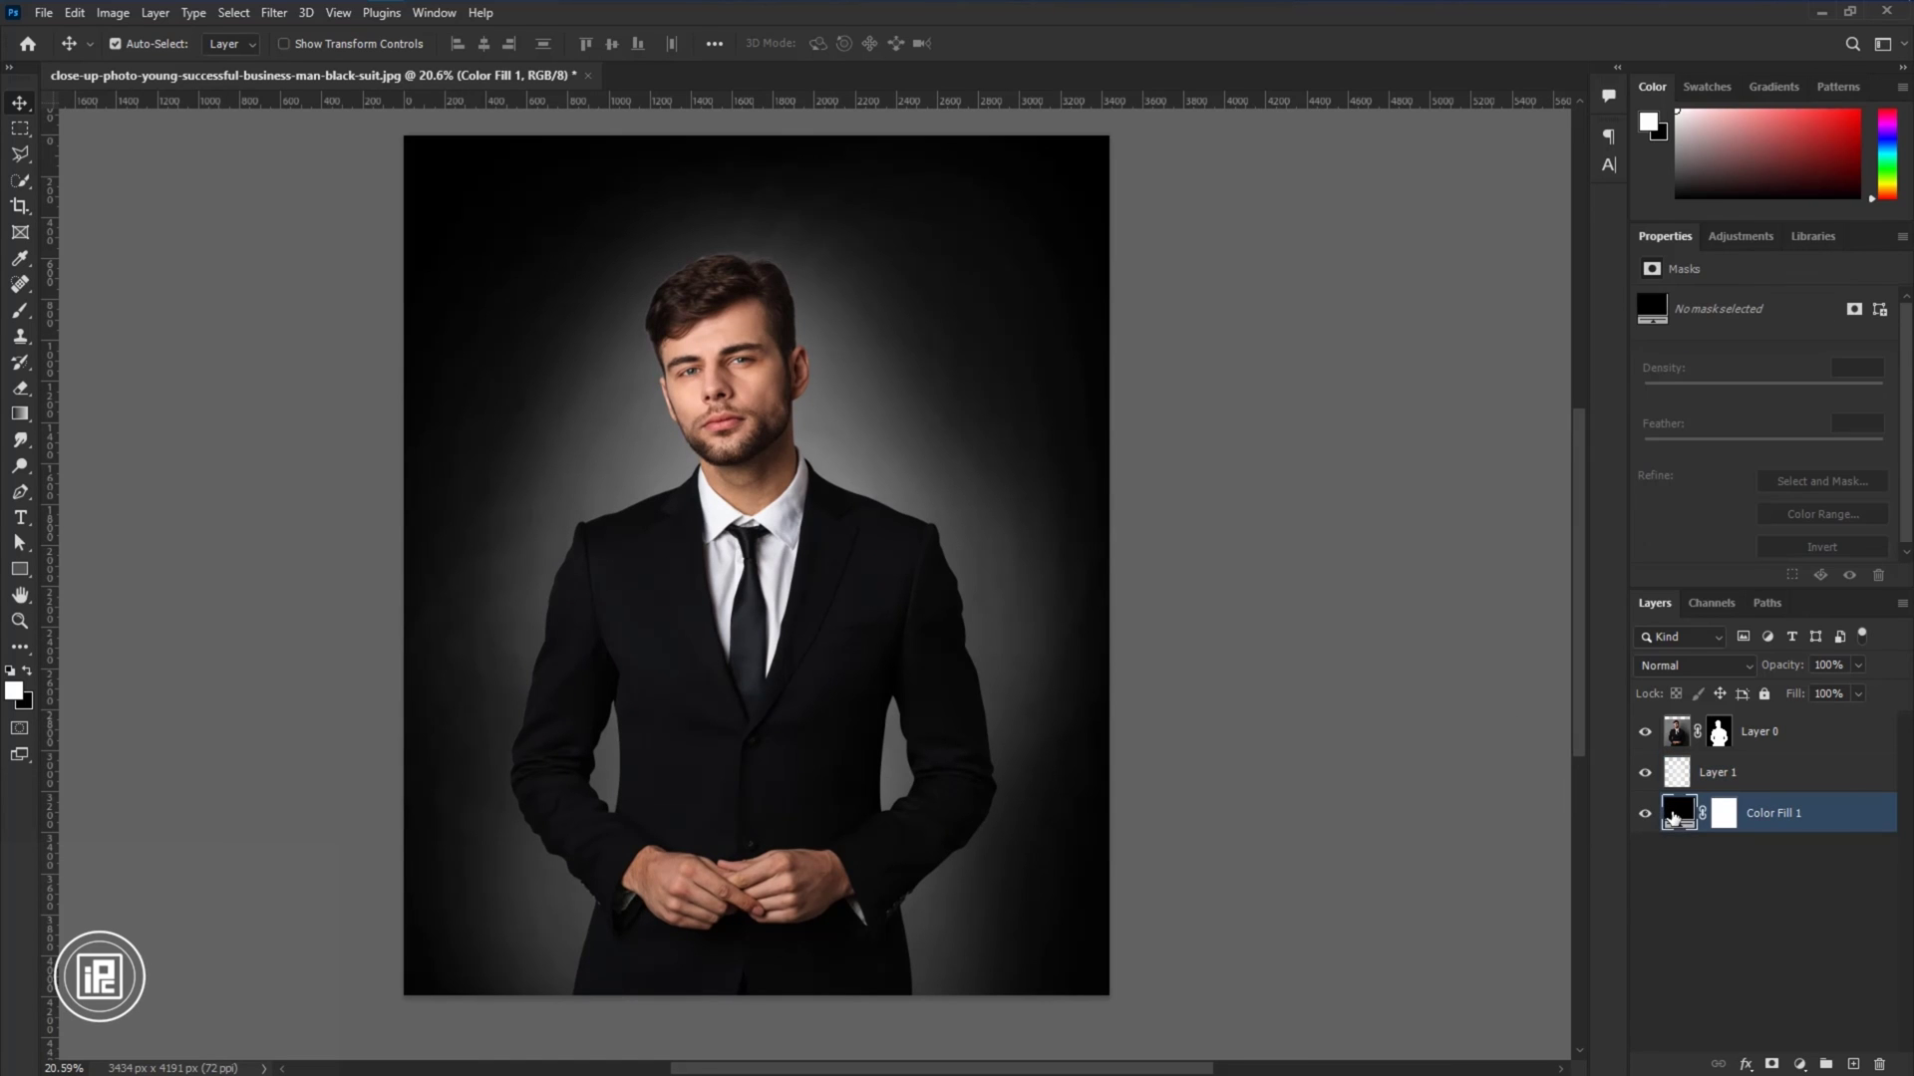
double_click(1682, 816)
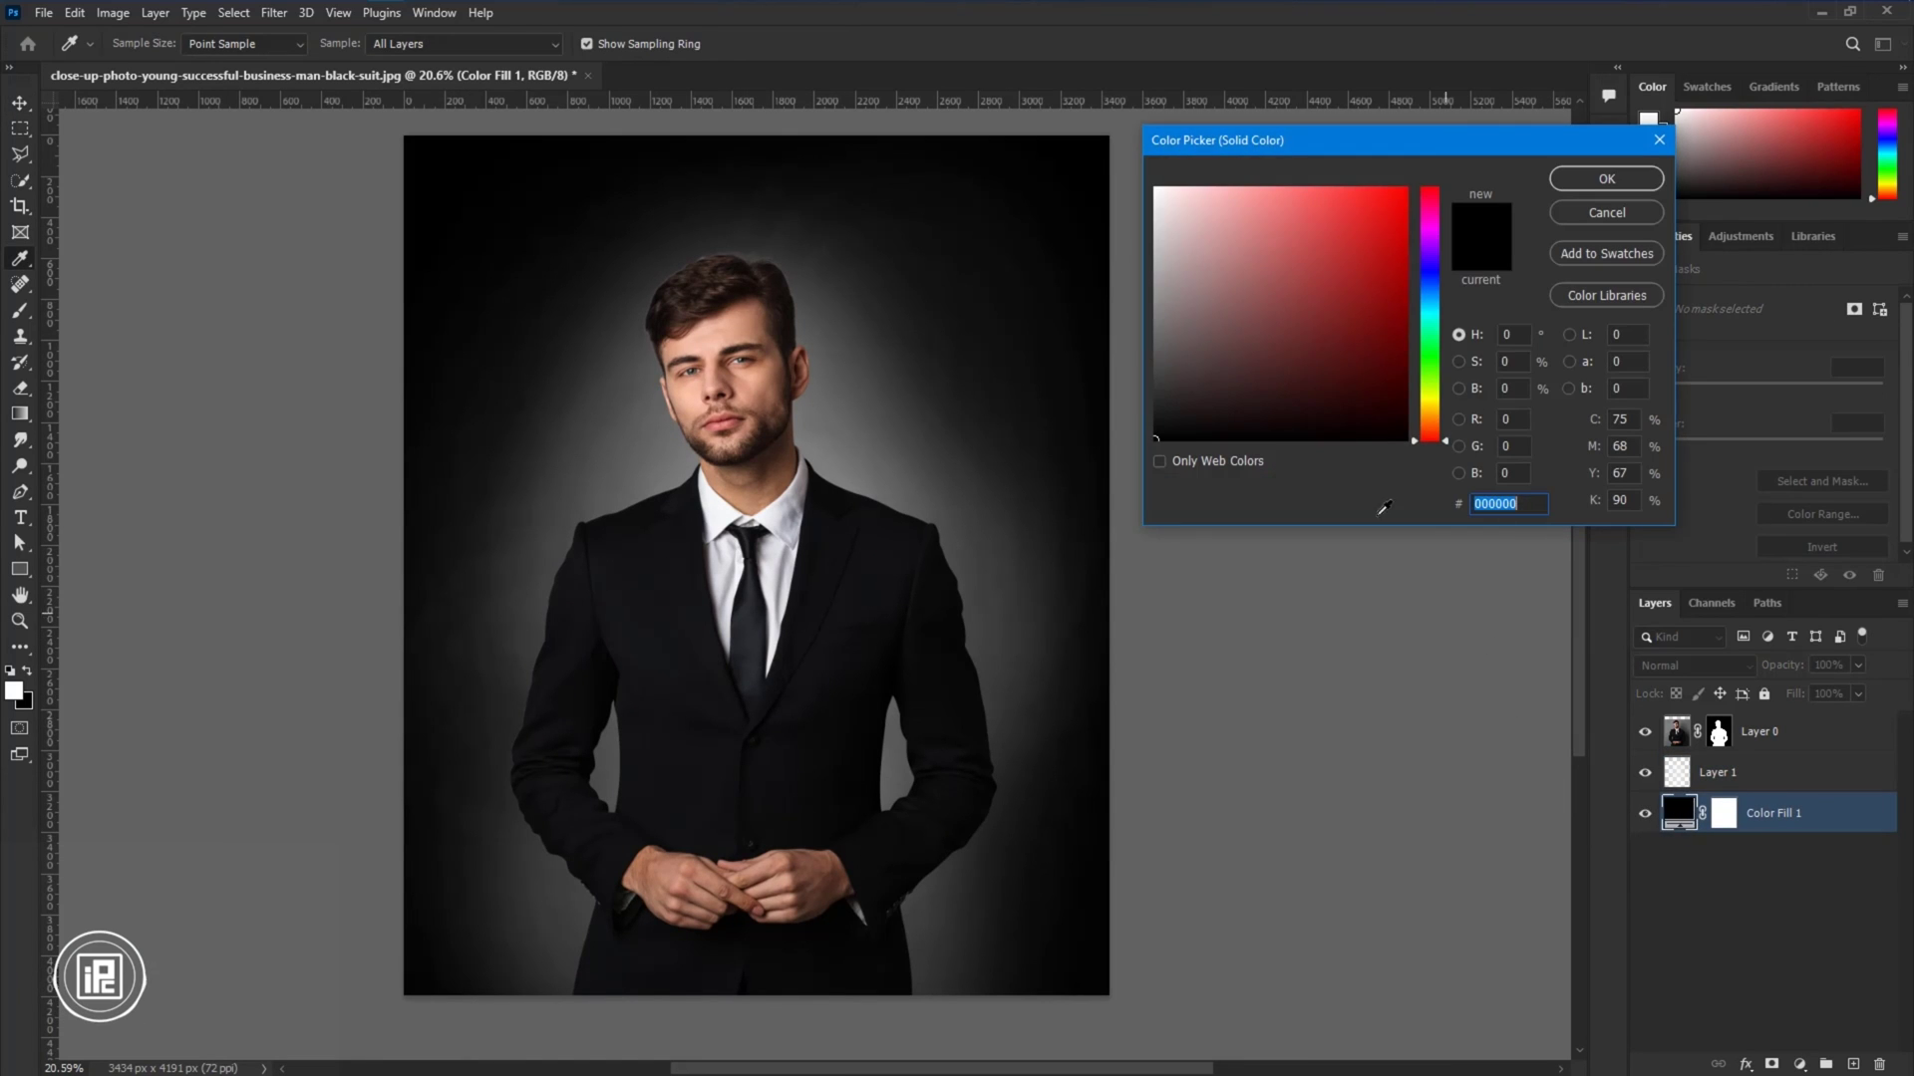
left_click_drag(1195, 416, 1373, 436)
left_click(1437, 293)
left_click(1375, 435)
left_click(1607, 179)
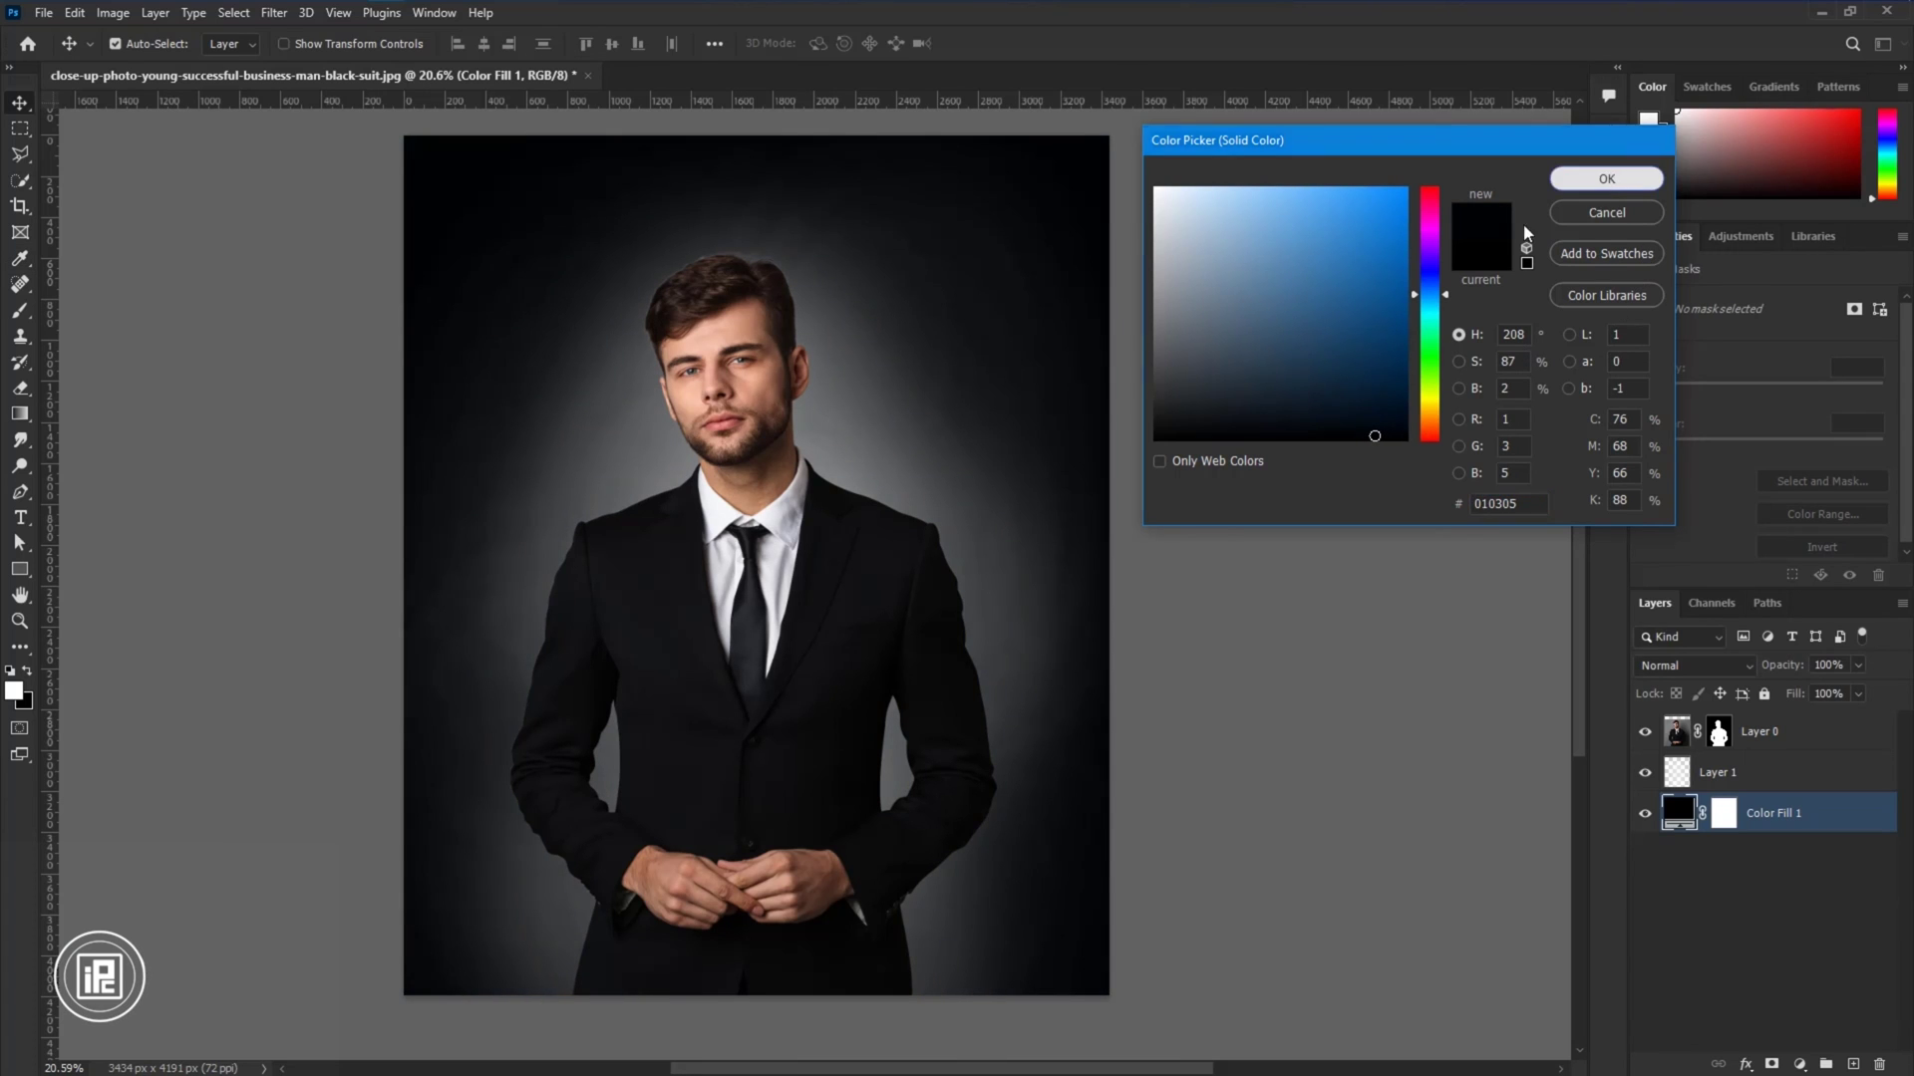
Stamp all visible layers into a new layer above the man's layer and convert it to a Smart Object.
scroll(855, 506, "down", 3)
scroll(855, 505, "up", 2)
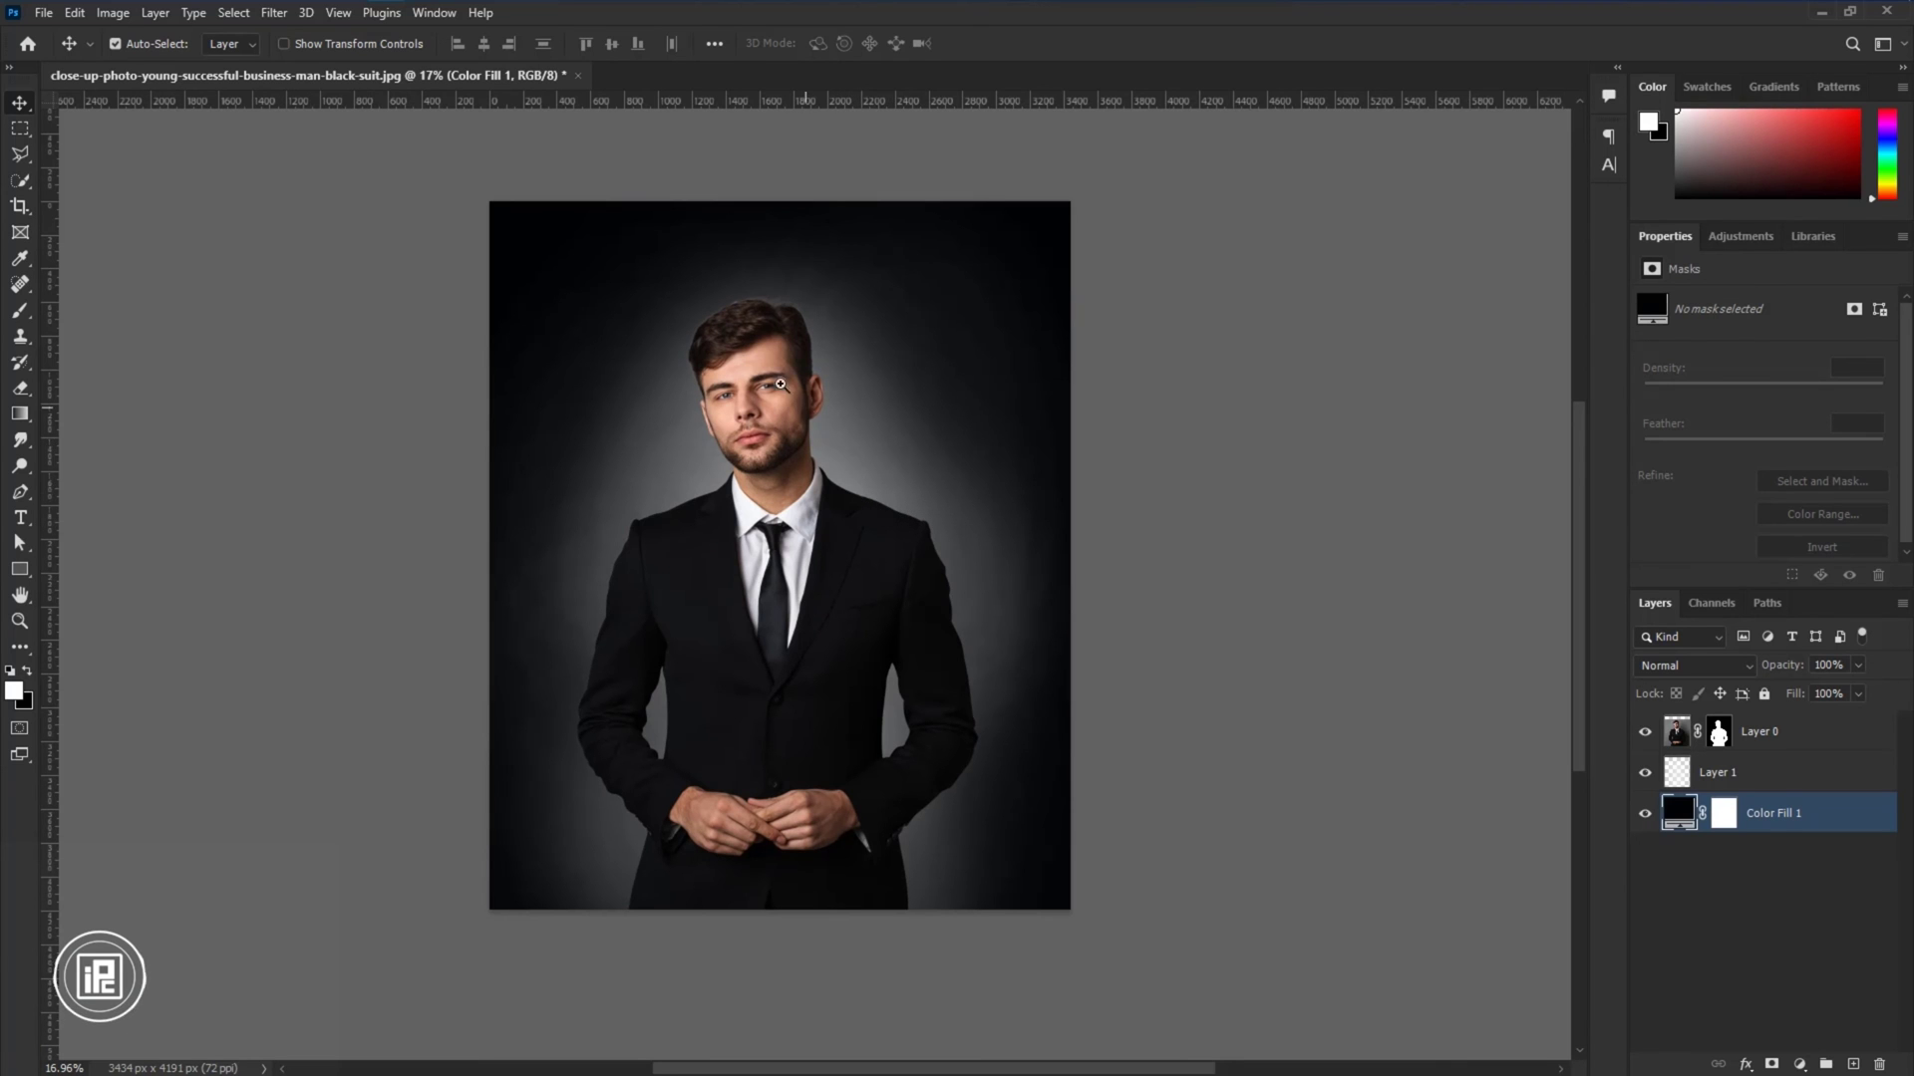
scroll(728, 357, "up", 5)
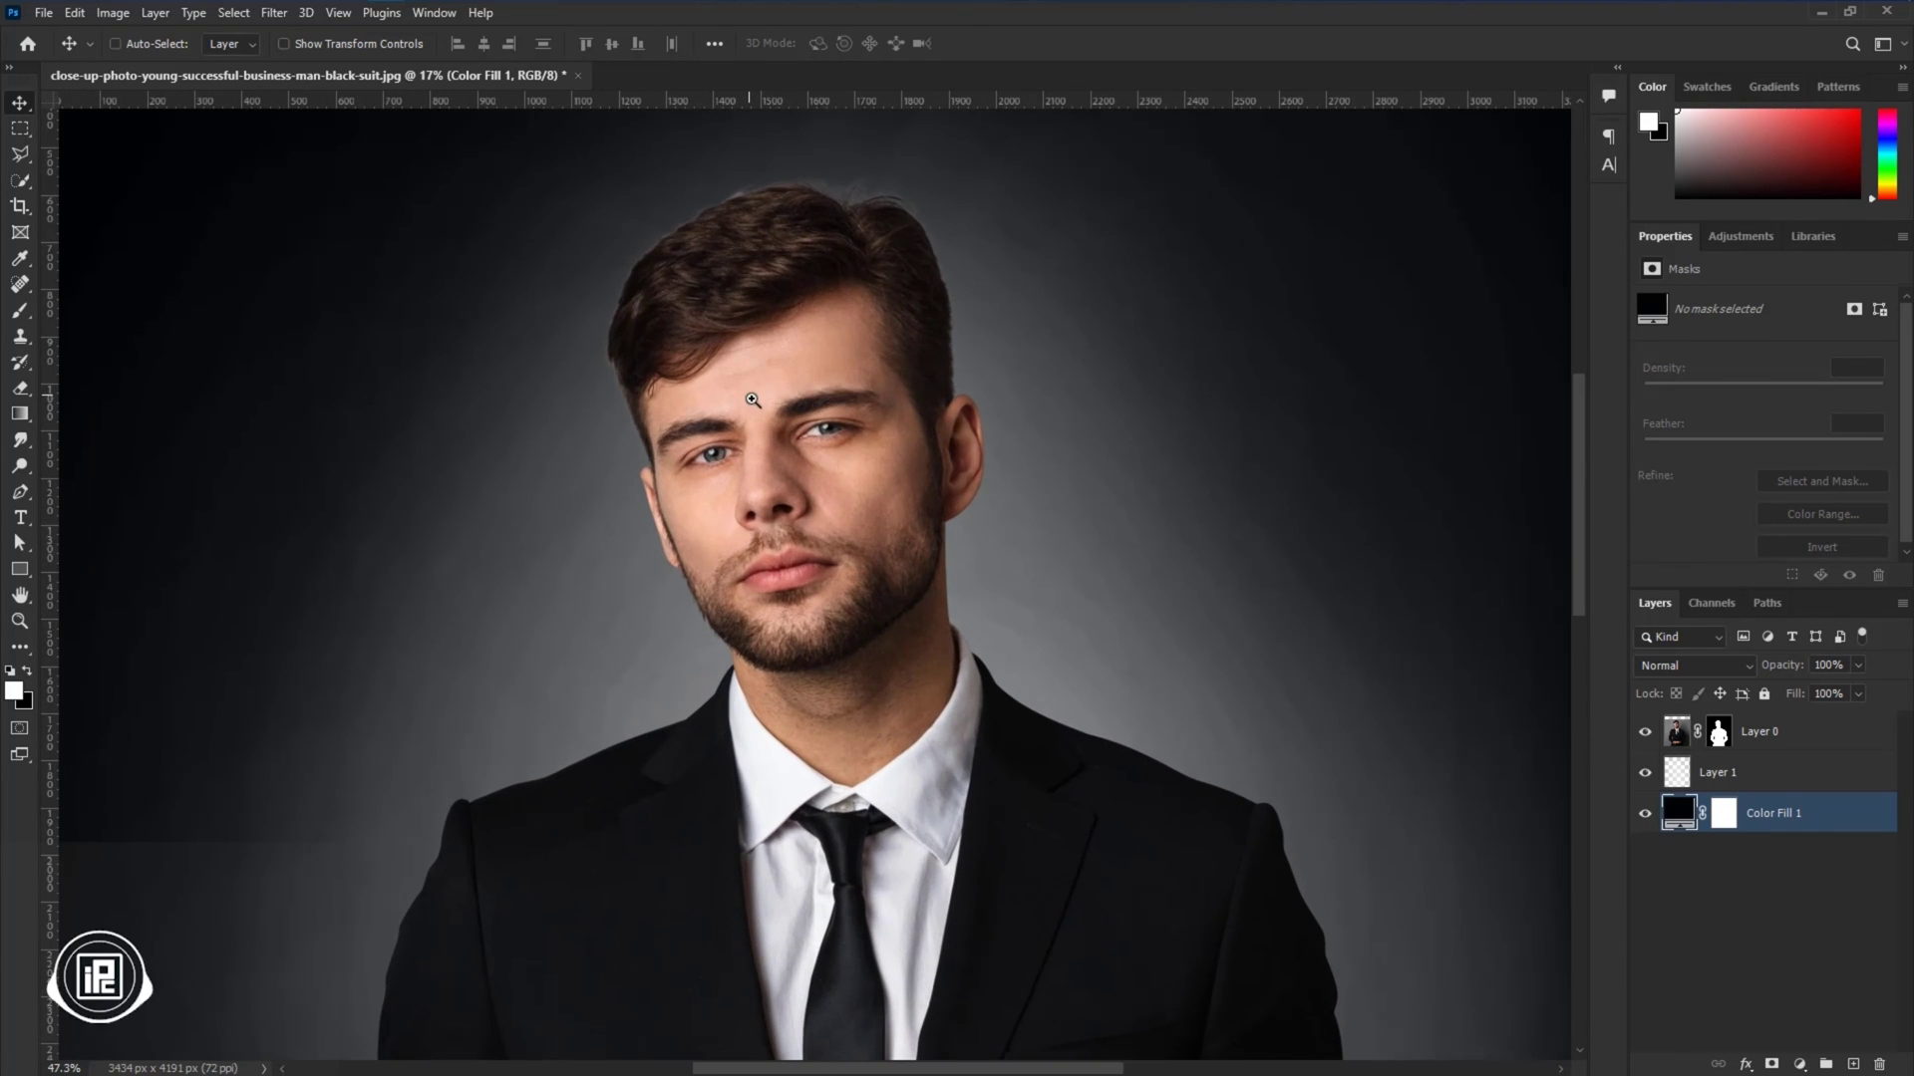
scroll(797, 412, "up", 5)
scroll(804, 392, "down", 5)
scroll(692, 387, "down", 5)
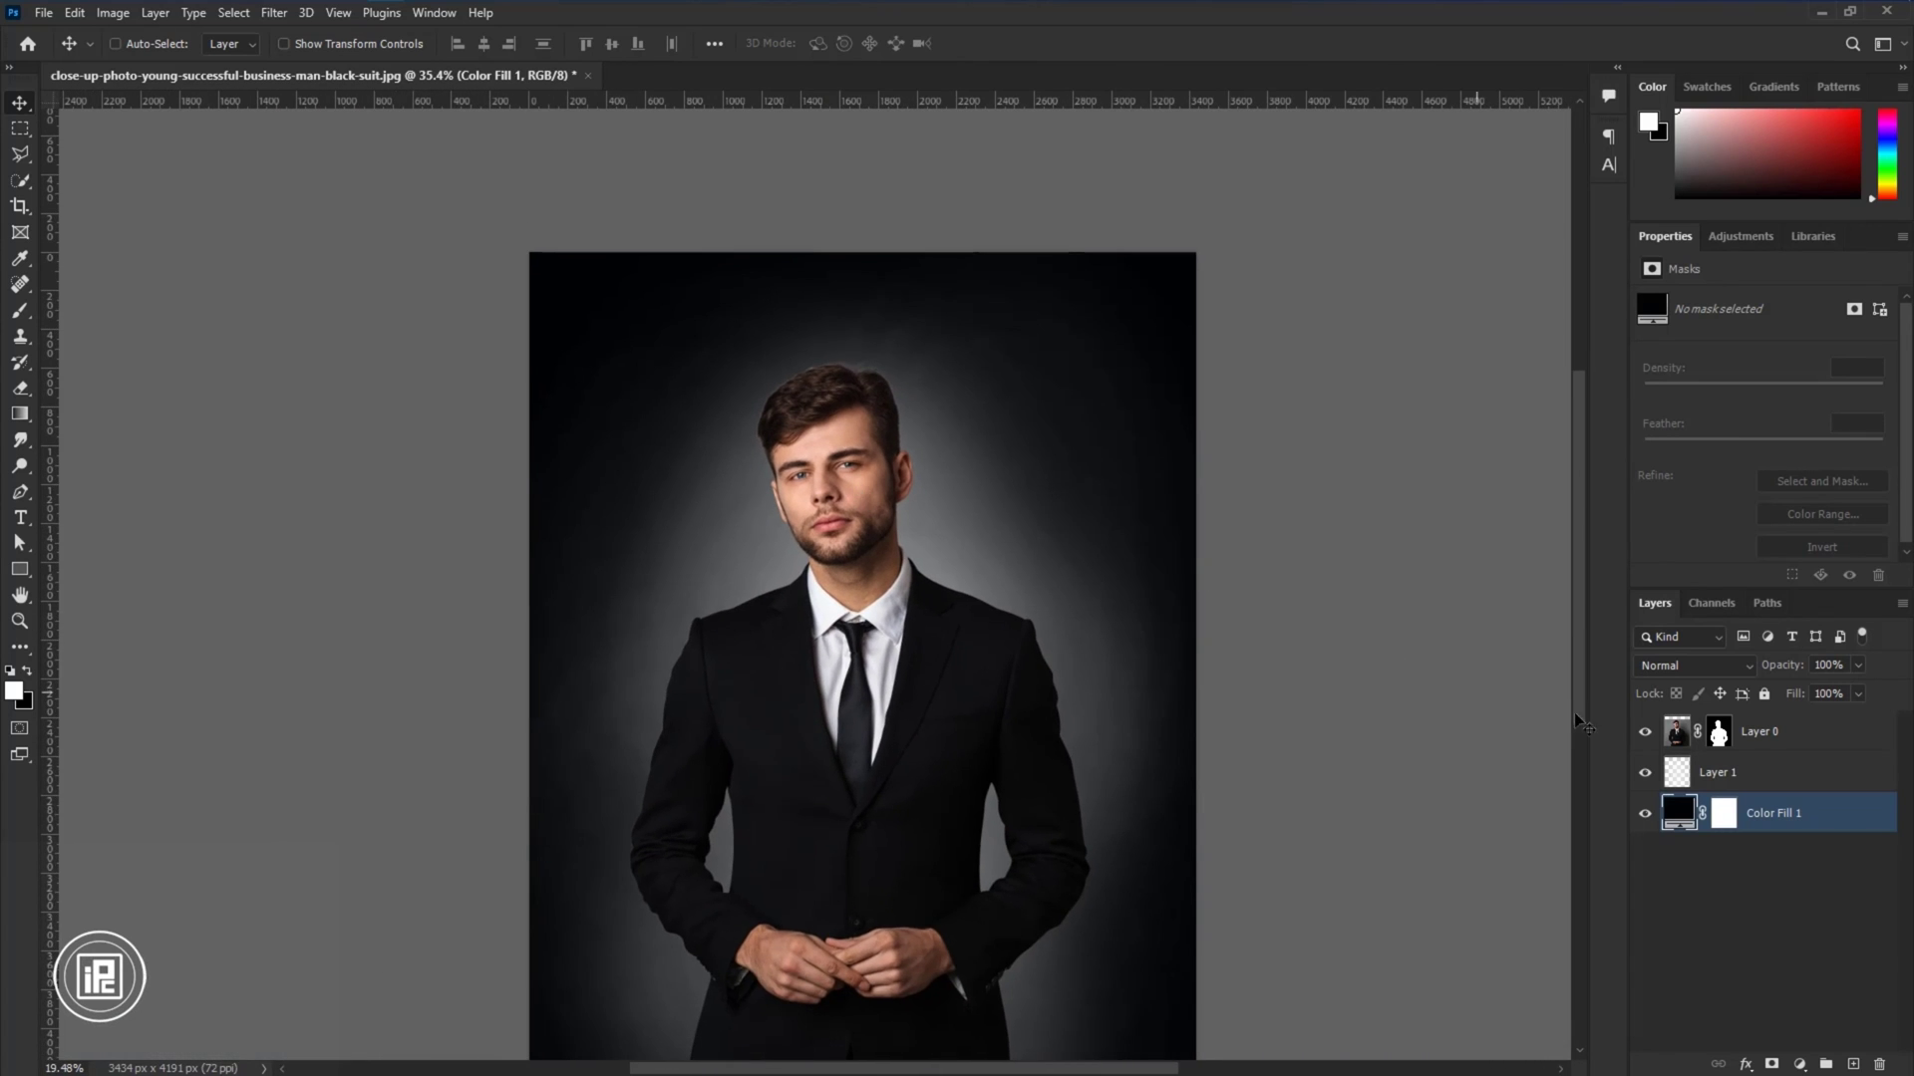
left_click(1803, 740)
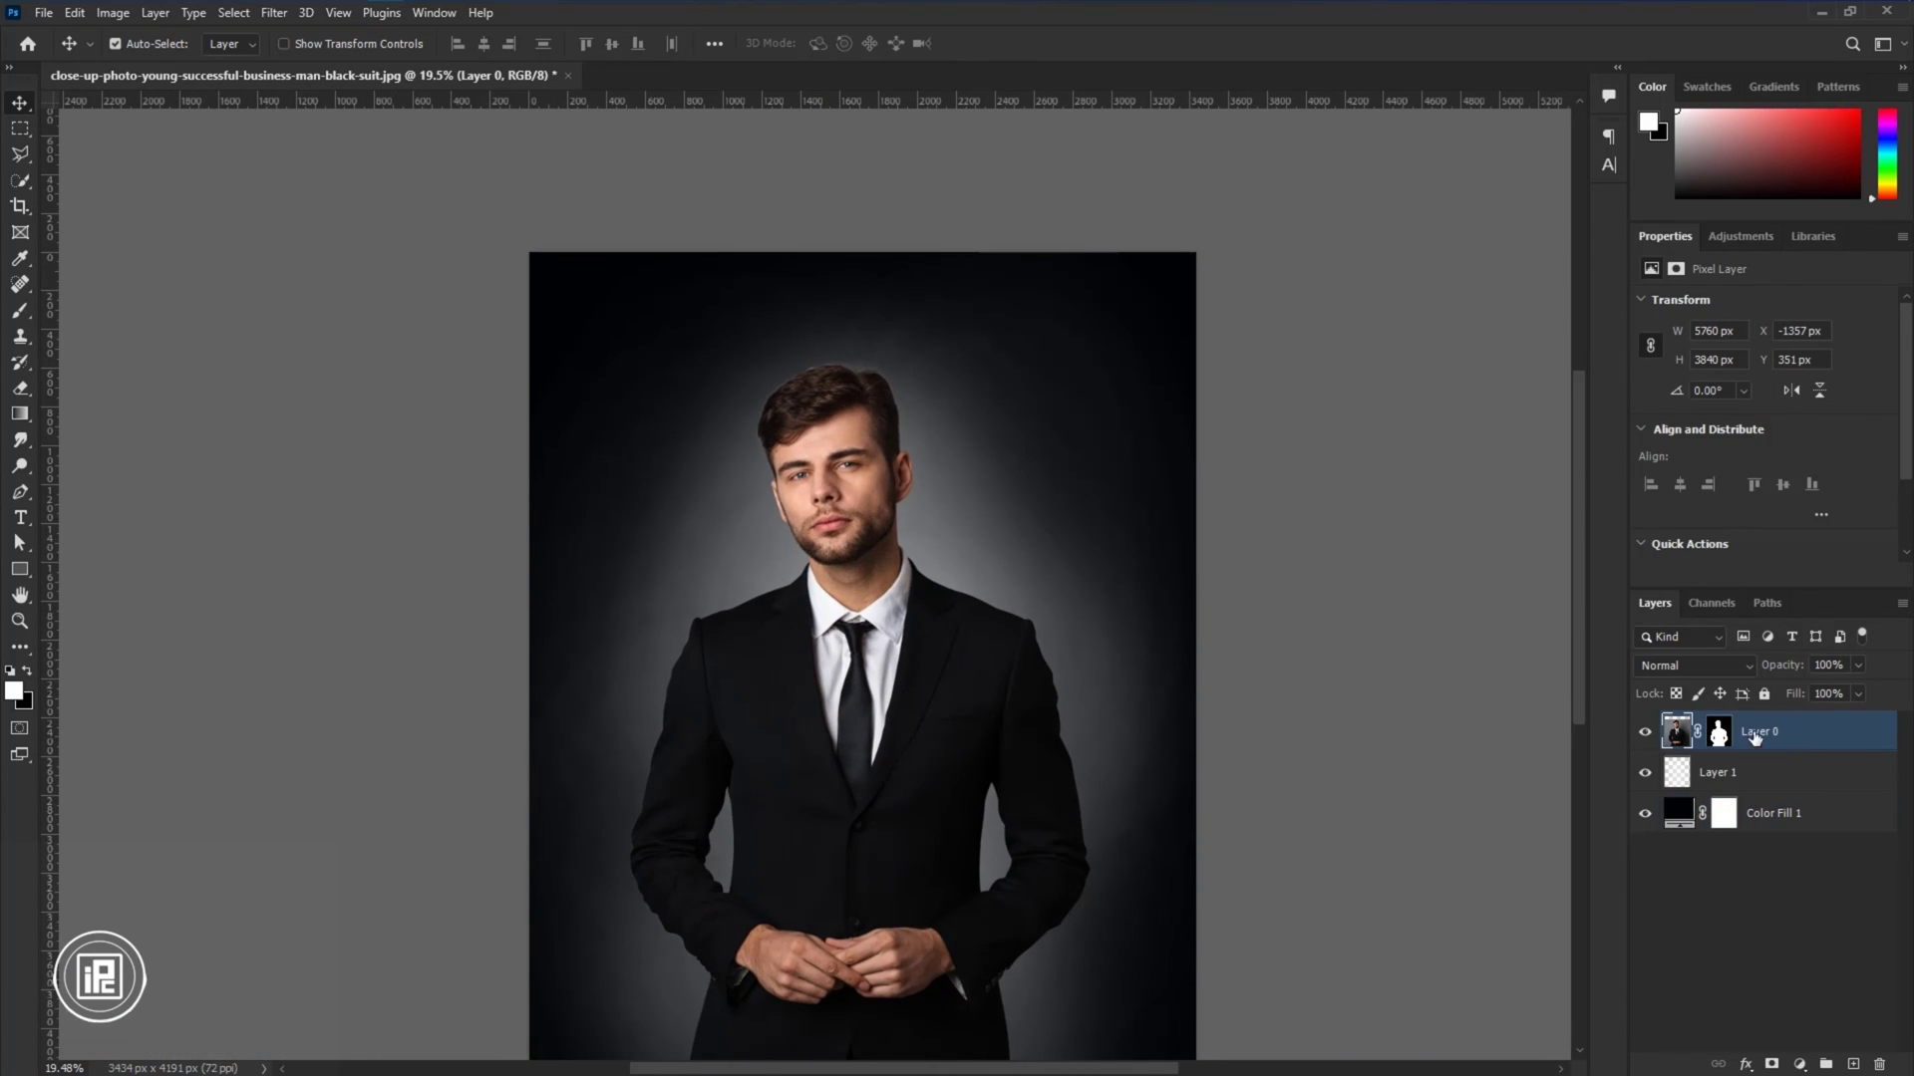
key("ctrl")
key("ctrl+shift+alt+e")
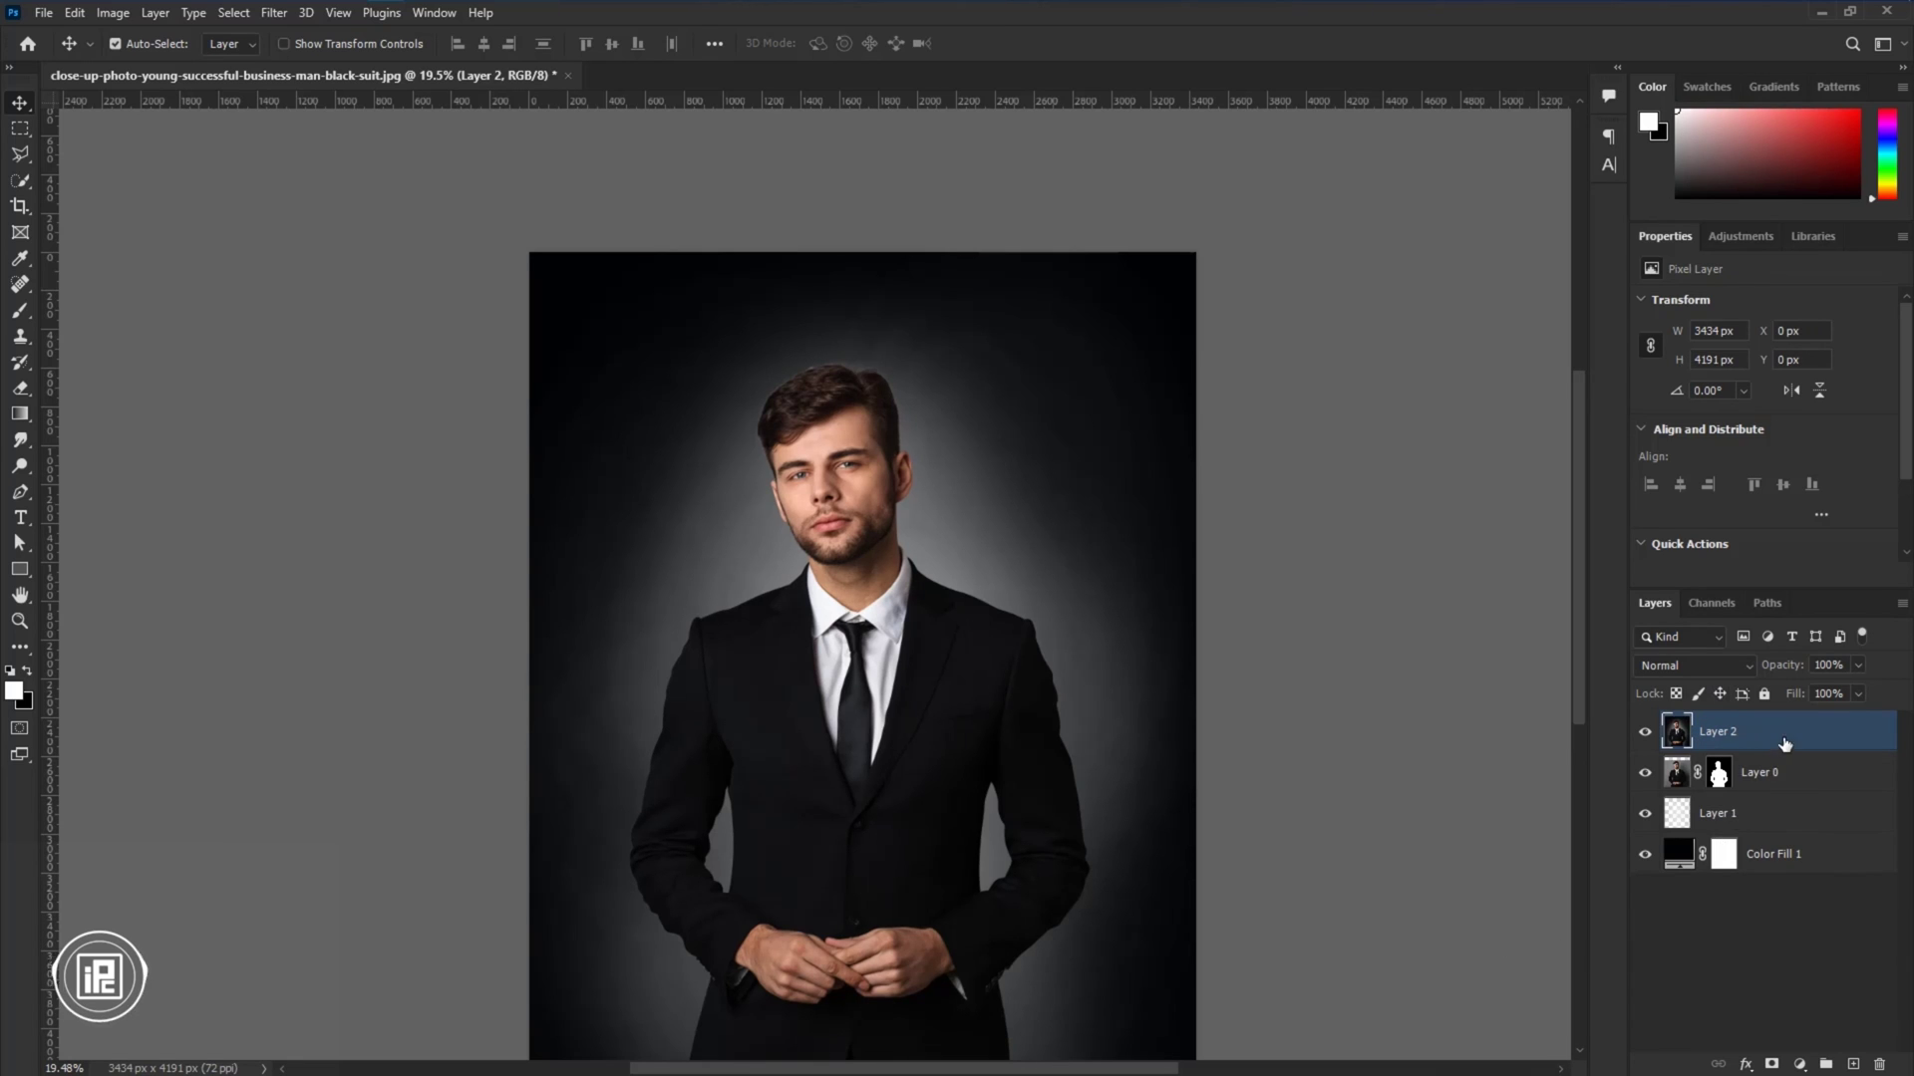
right_click(1746, 755)
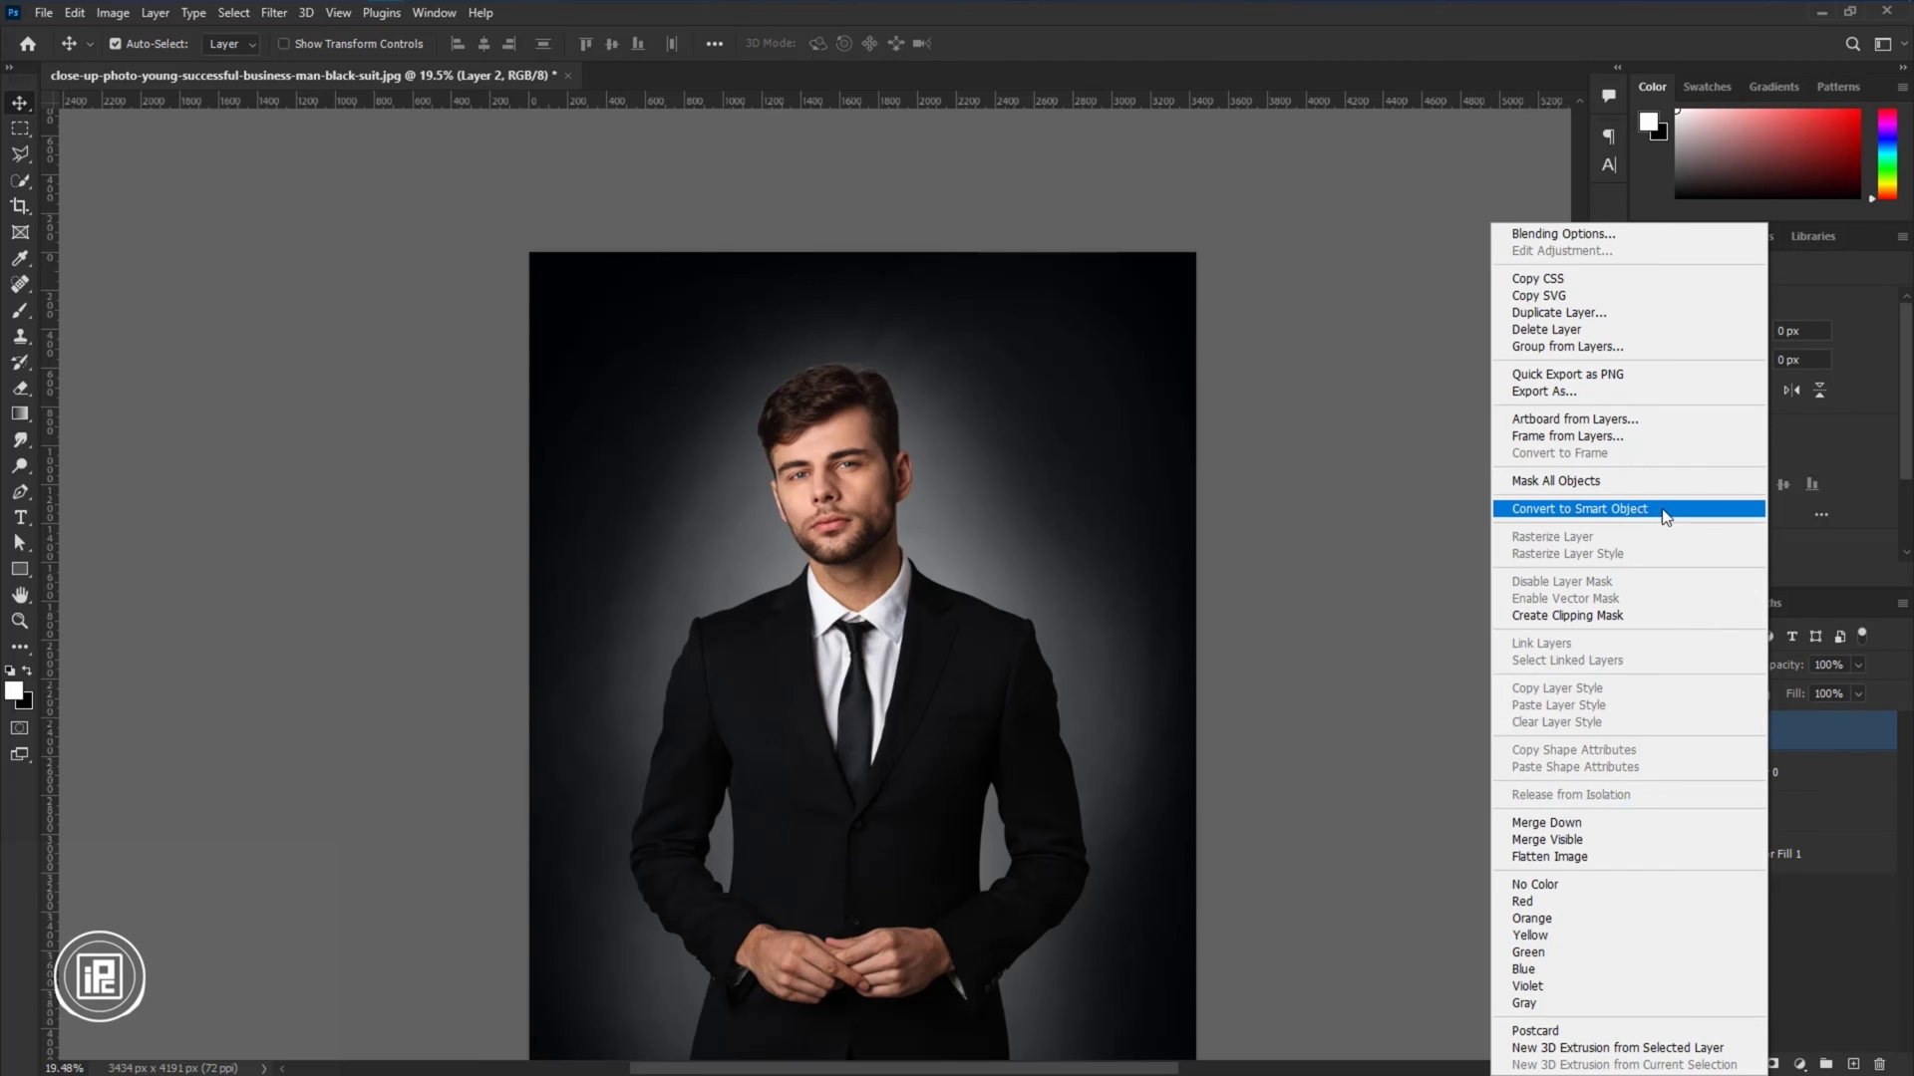
left_click(1663, 512)
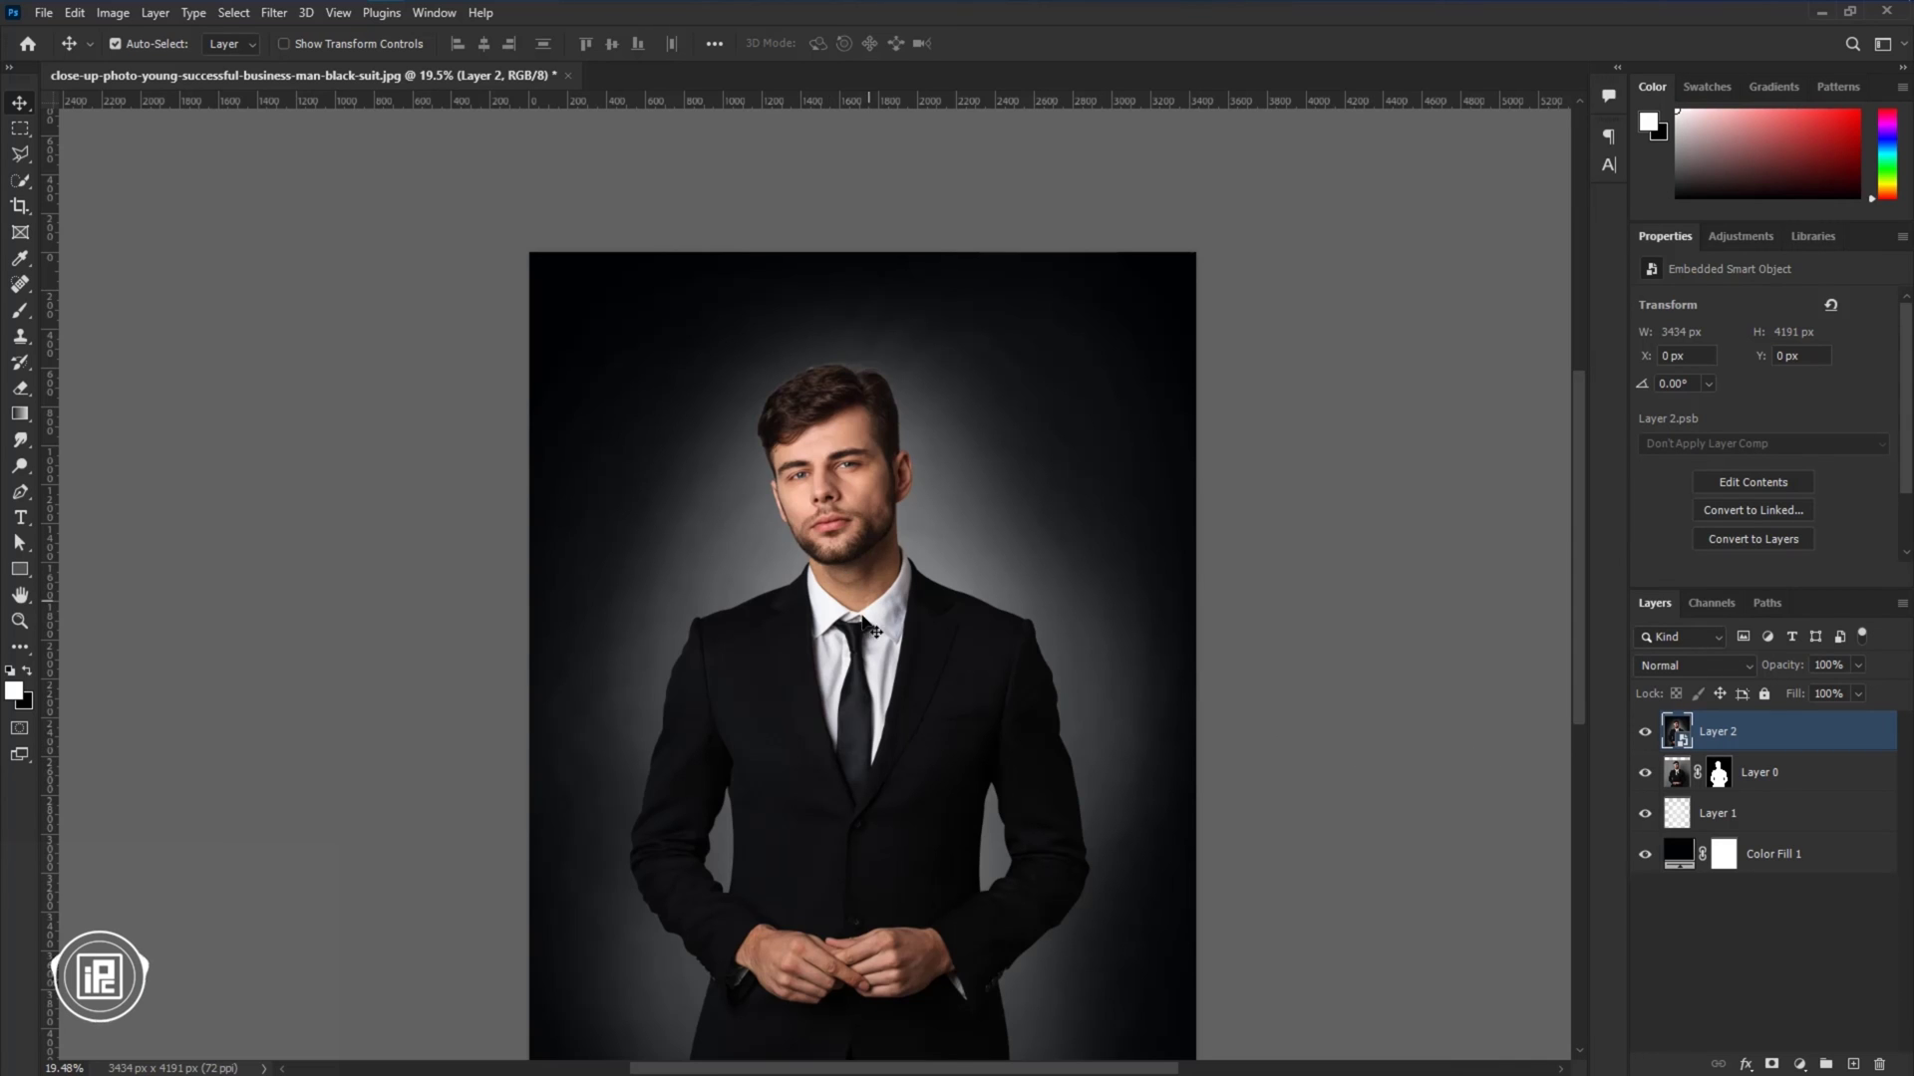
In the Camera Raw Filter, set Contrast +25, Highlights +10, Shadows +17, Whites -7, Blacks -5, Texture +13 and Clarity +10.
left_click(281, 21)
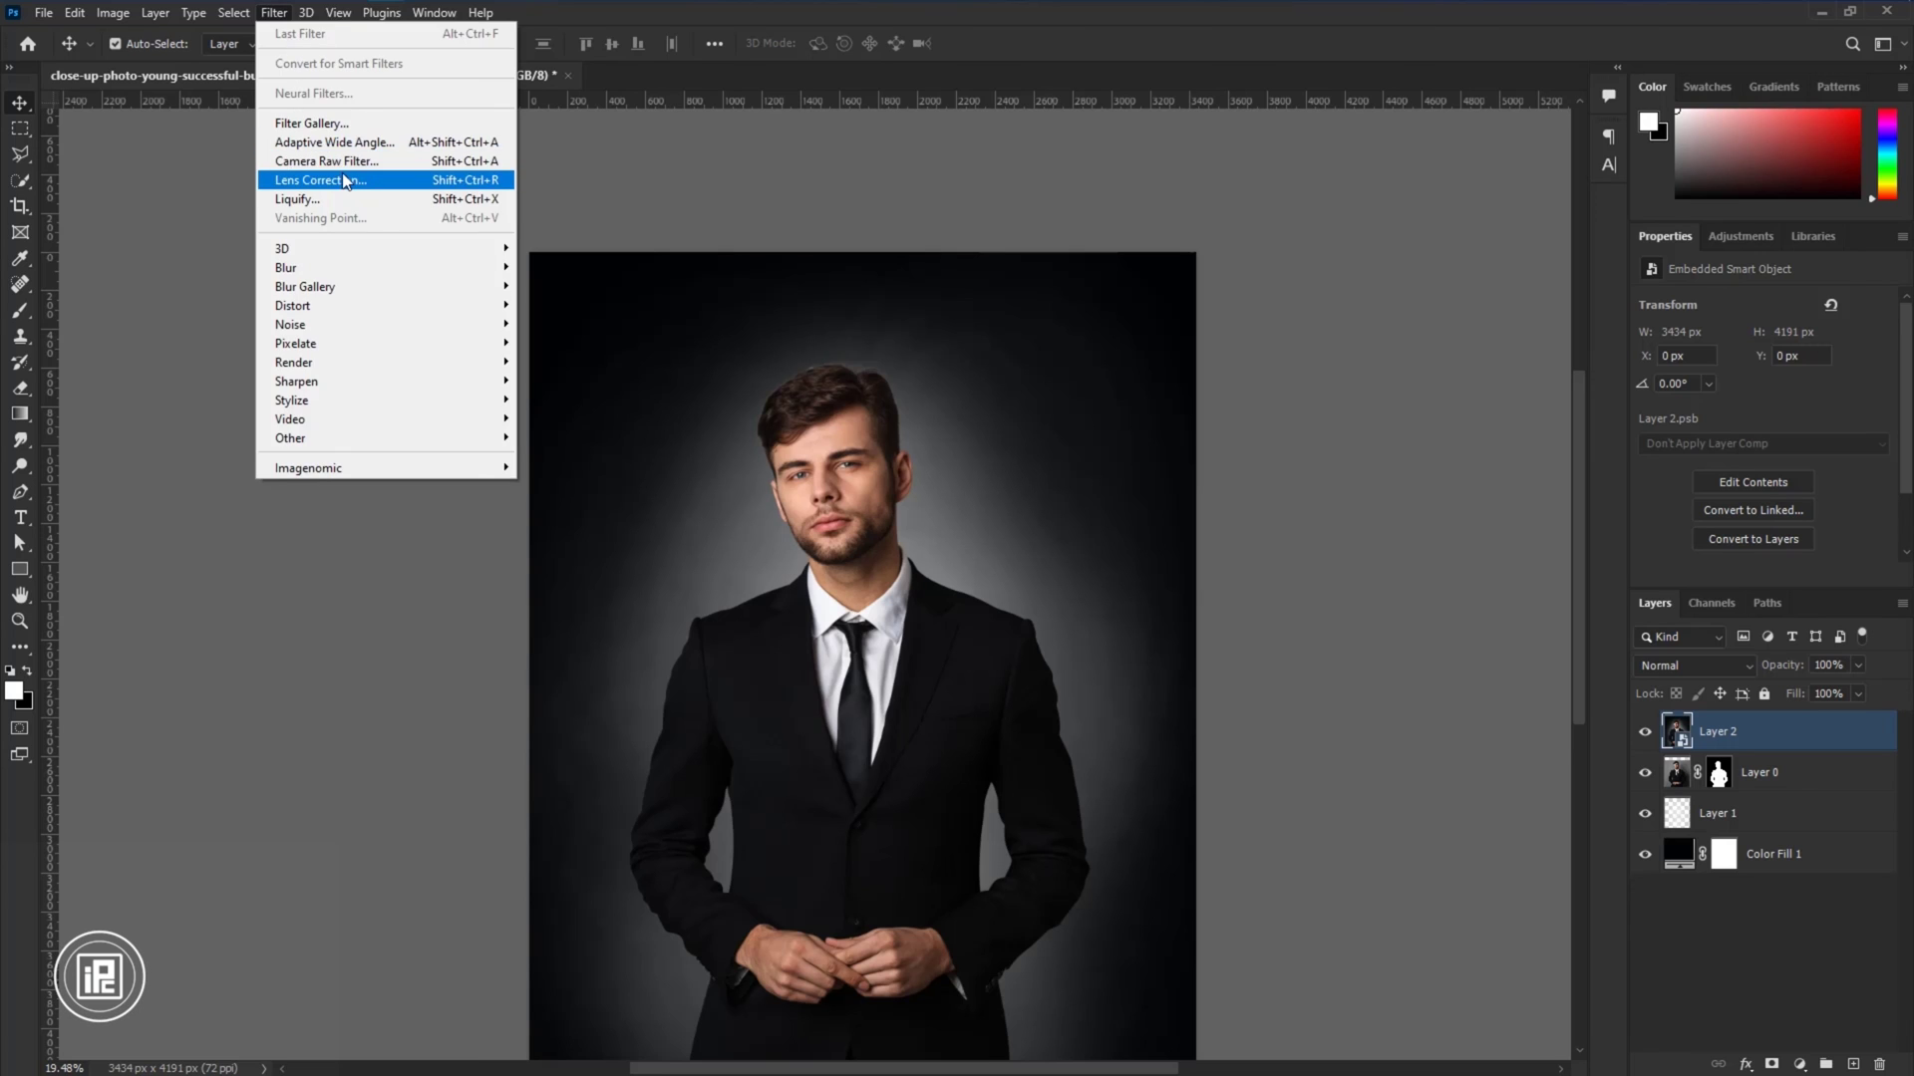
left_click(348, 174)
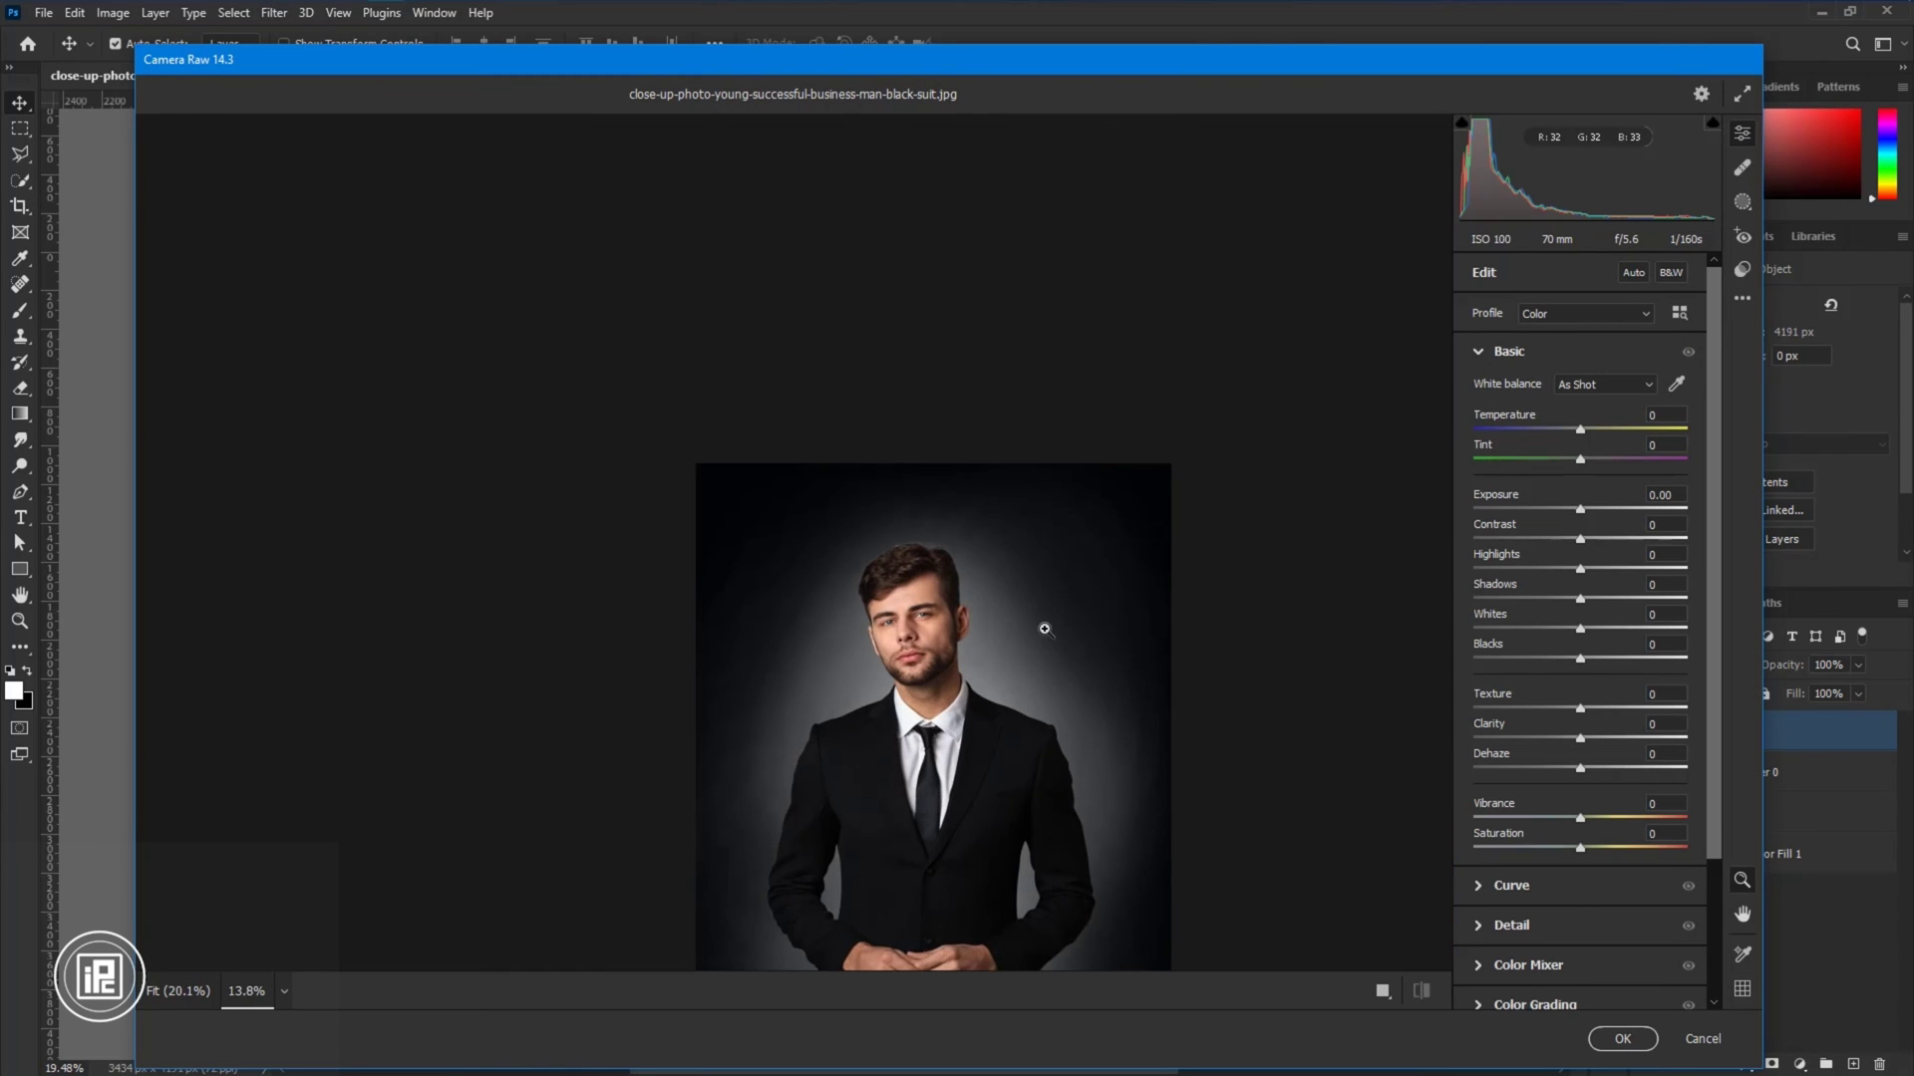
mouse_move(1579, 538)
left_mouse_down()
mouse_move(1607, 538)
mouse_move(1591, 570)
left_mouse_up()
mouse_move(1579, 599)
left_mouse_down()
mouse_move(1649, 599)
mouse_move(1597, 599)
left_mouse_up()
left_click_drag(1580, 629, 1594, 708)
left_click_drag(1579, 738, 1591, 738)
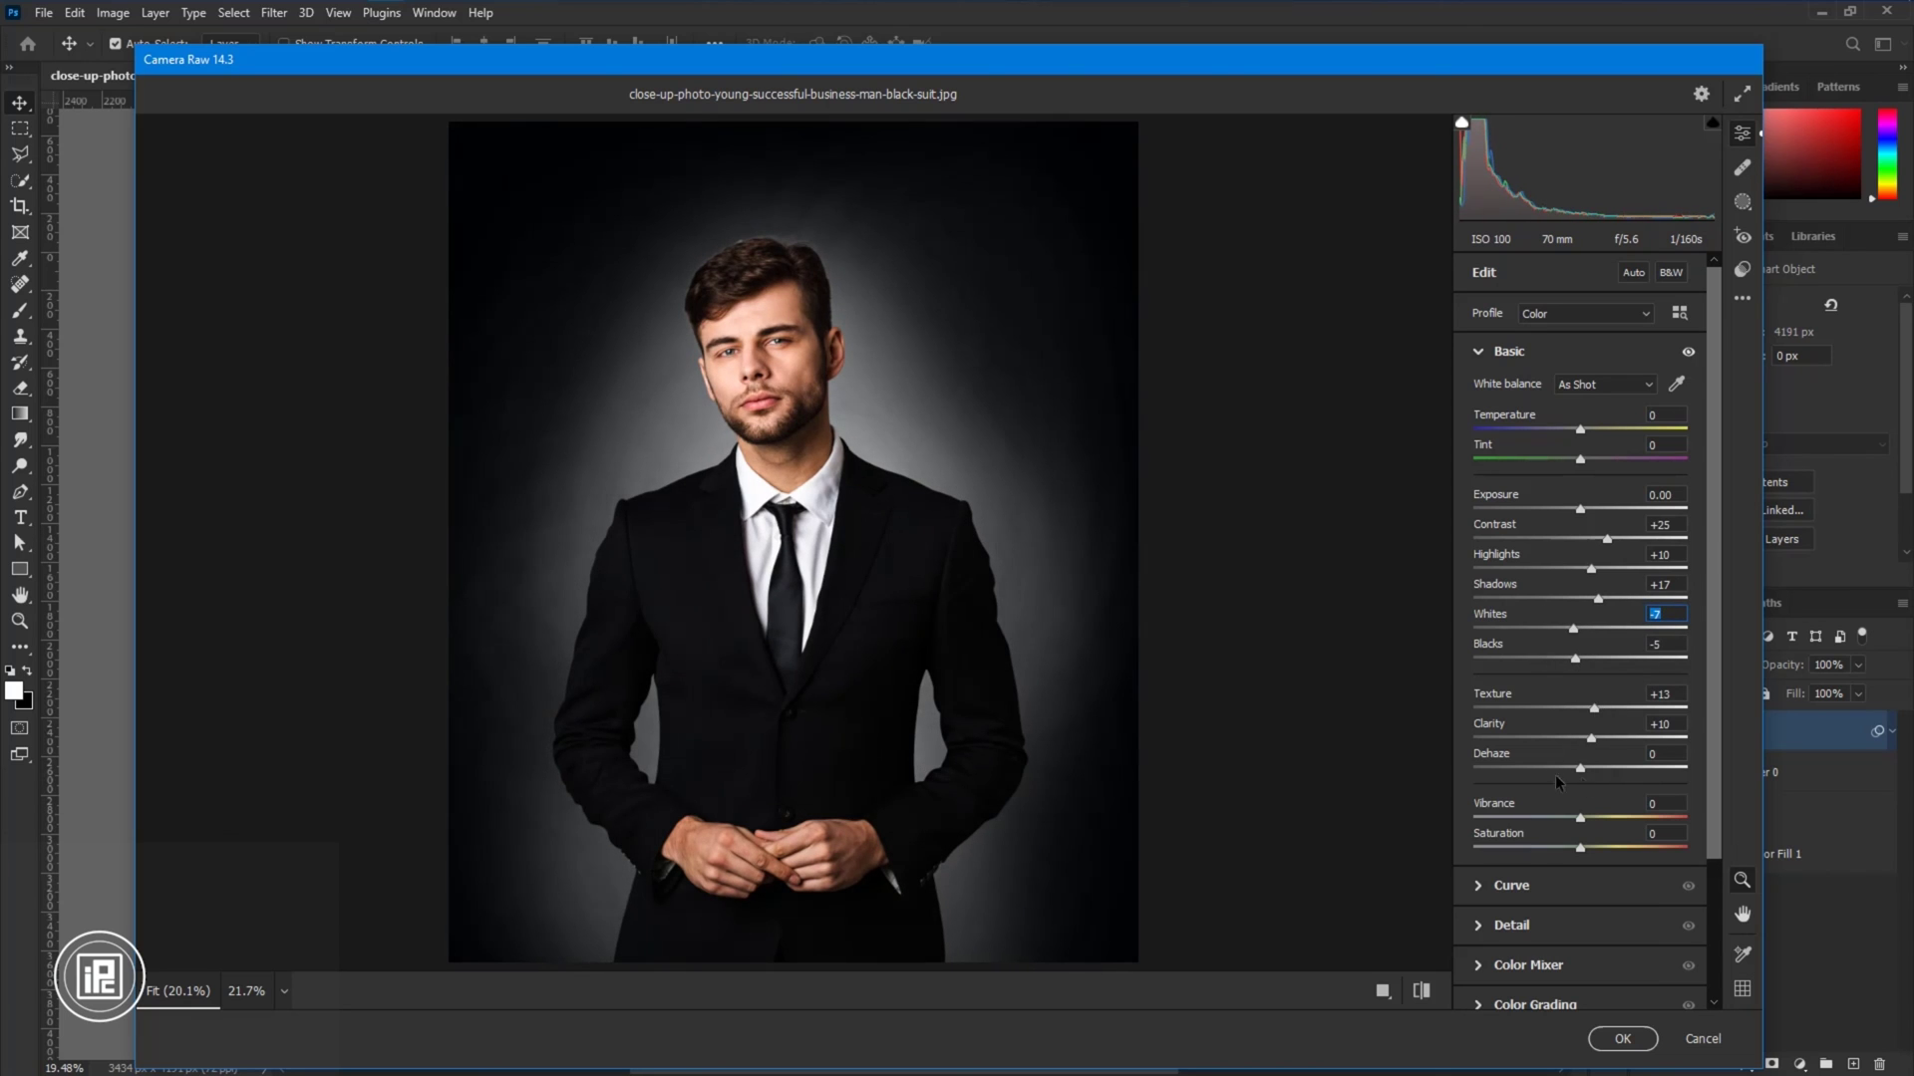
Set Noise Reduction to 25 and Color Noise Reduction to 78 in the Camera Raw detail settings.
left_click(1541, 965)
left_click(1541, 935)
left_click(1551, 428)
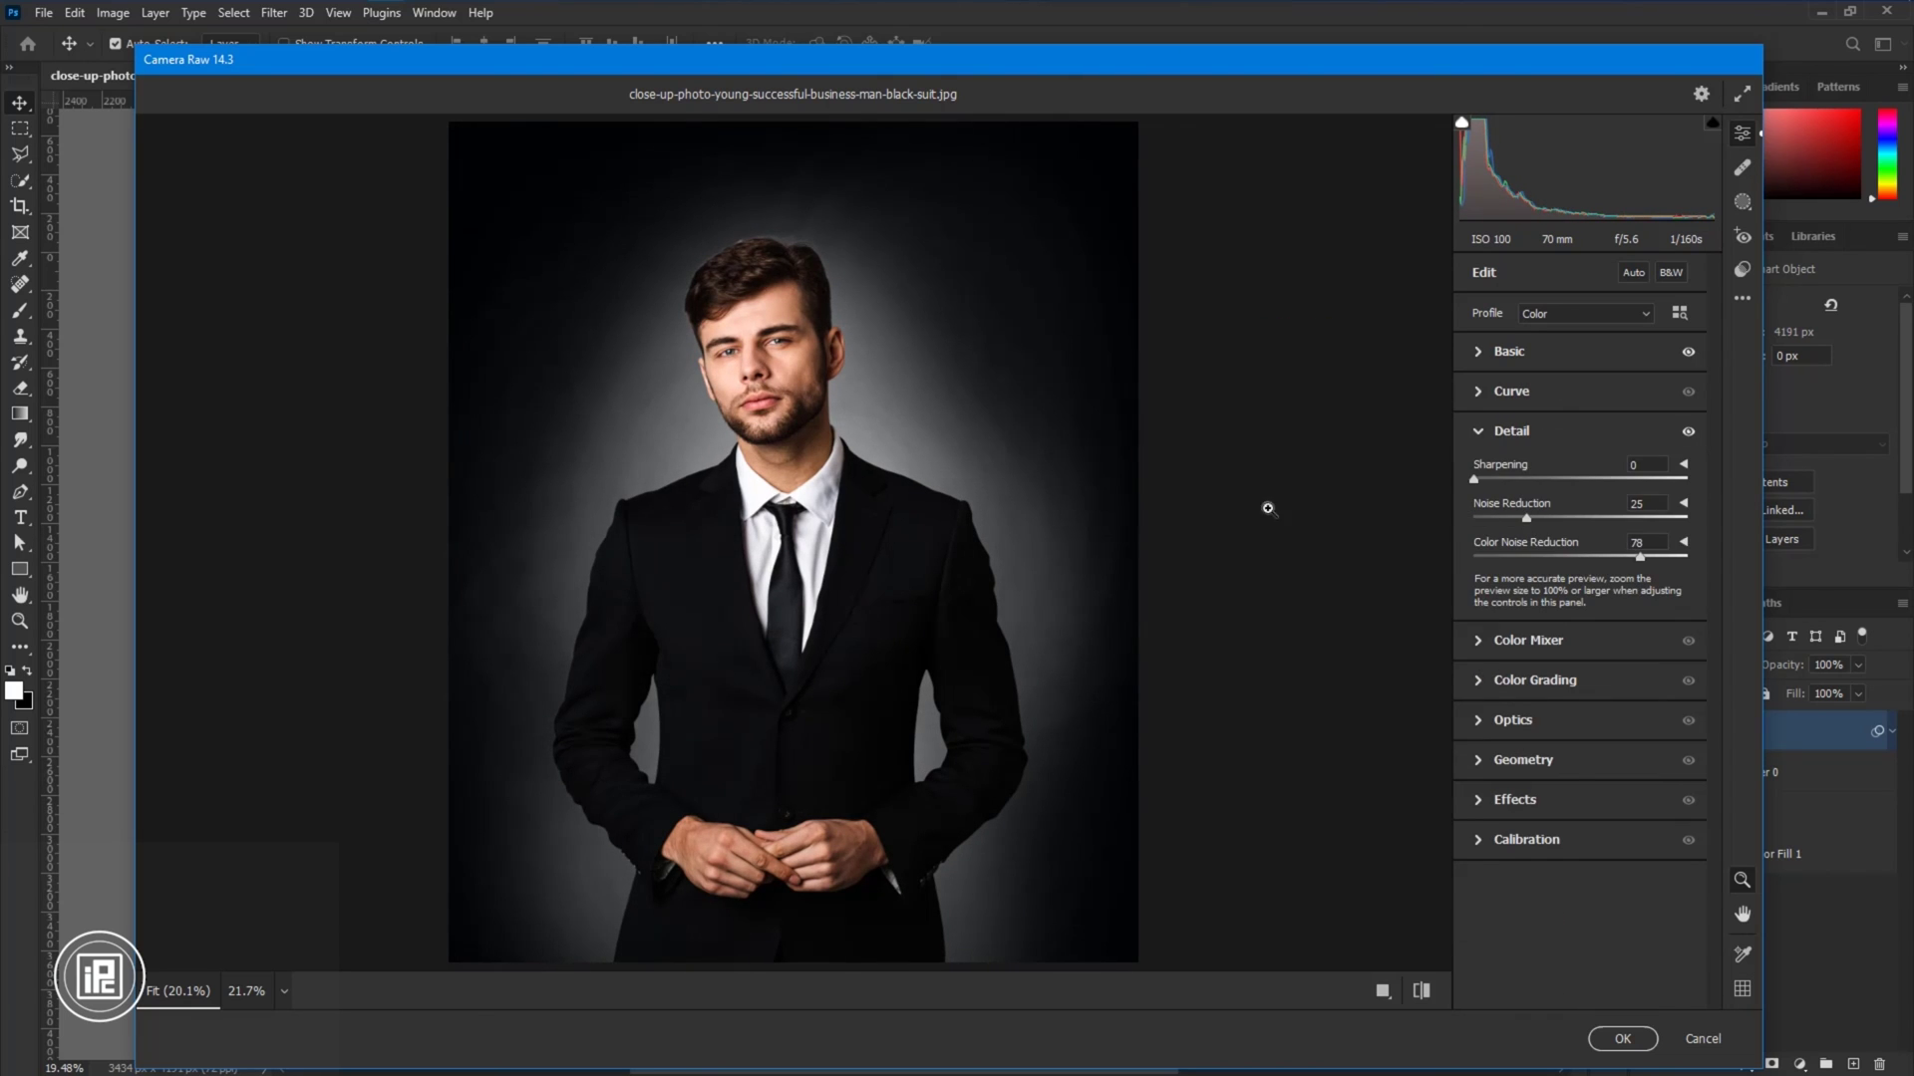
Adjust the Color Mixer sliders, set the Red Primary saturation to +12 in the calibration settings, and apply the Camera Raw Filter.
left_click(1528, 675)
left_click_drag(1579, 613, 1550, 585)
left_click_drag(1580, 644, 1560, 644)
left_click(1526, 991)
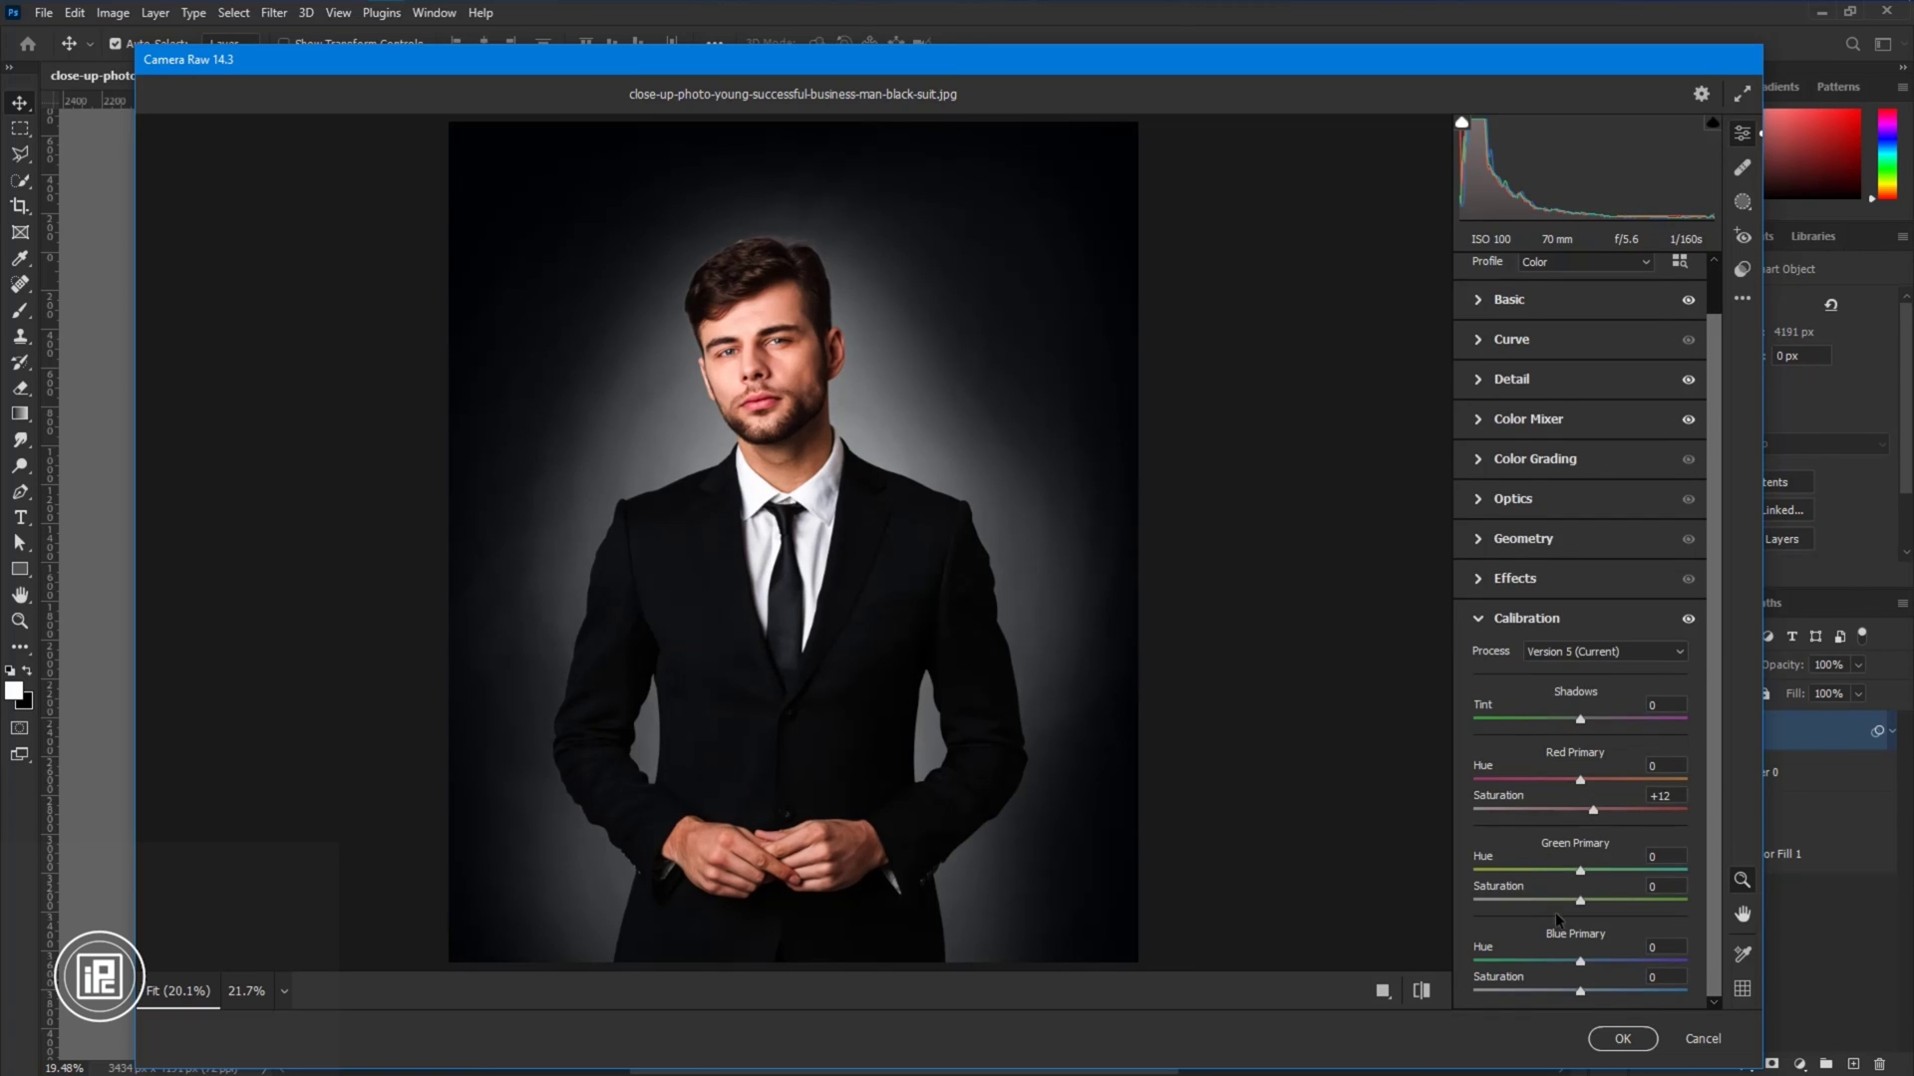
left_click(1622, 1039)
scroll(1231, 702, "up", 1)
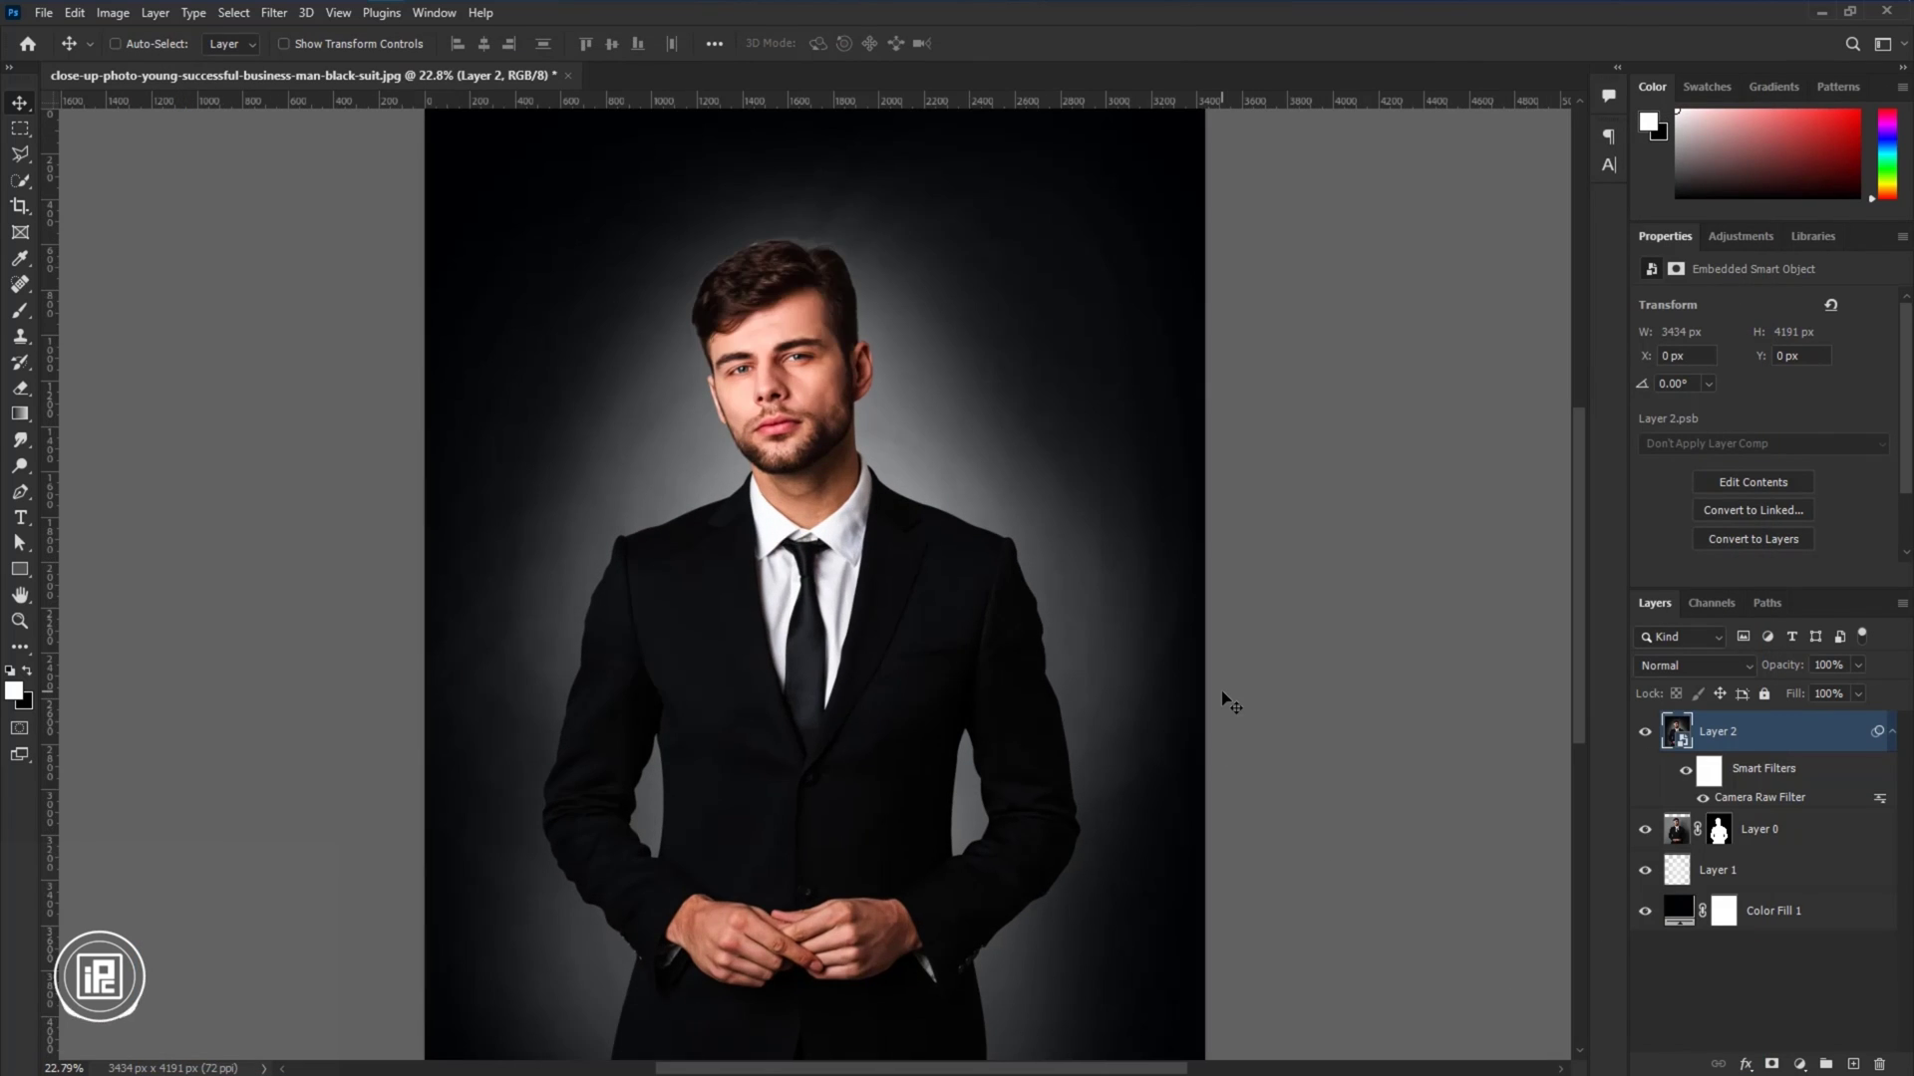